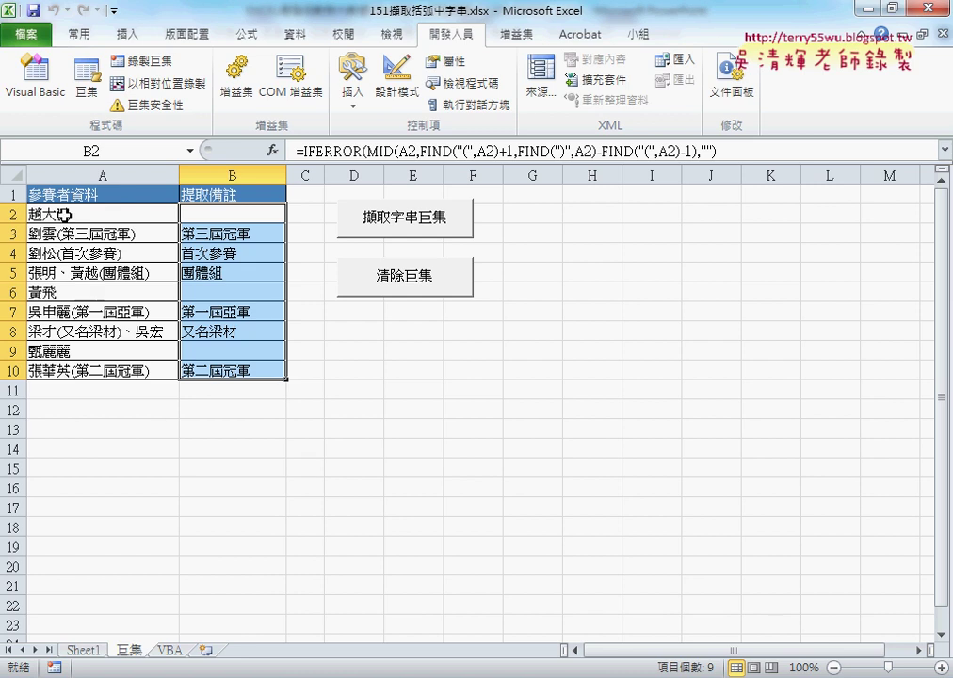
Step: Open the Visual Basic editor and display Module1's code
{"action": "left_click", "coordinate": [30, 100]}
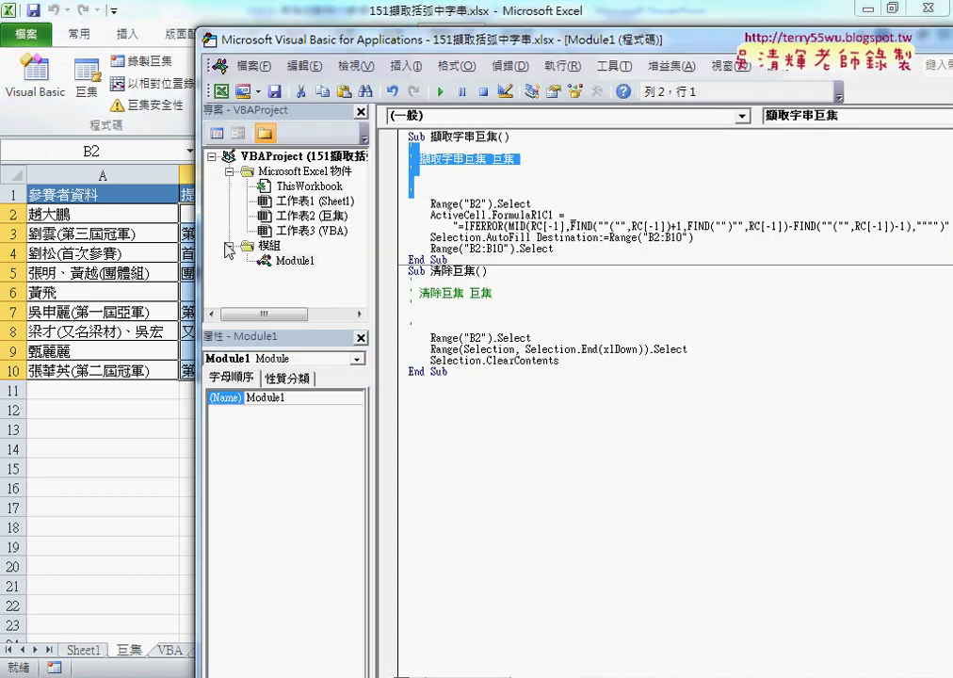
{"action": "left_click", "coordinate": [278, 260]}
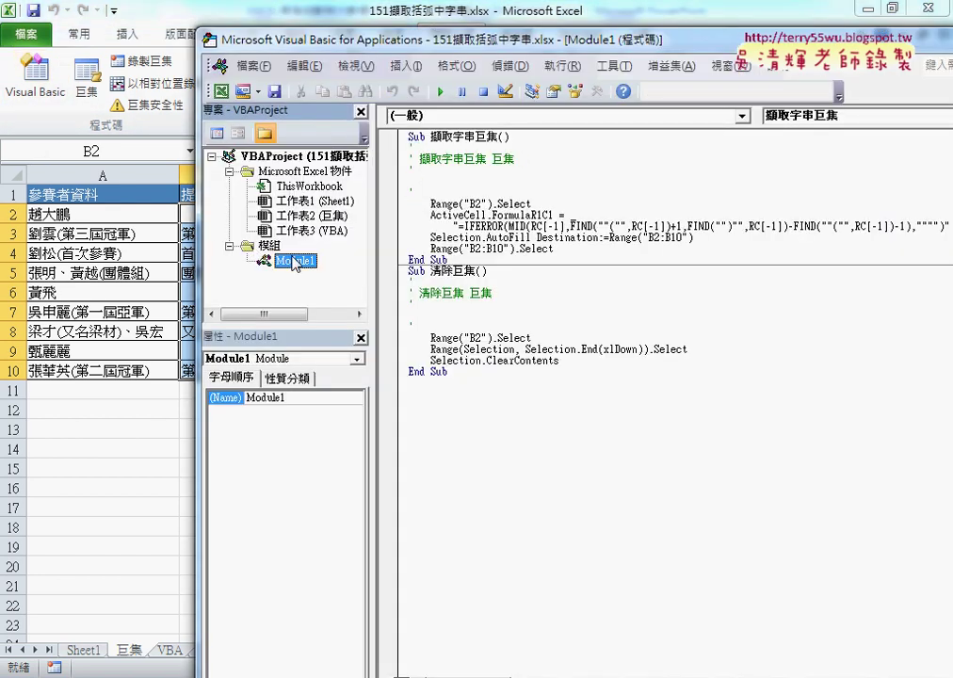
{"action": "left_click_drag", "start_coordinate": [322, 47], "coordinate": [185, 42]}
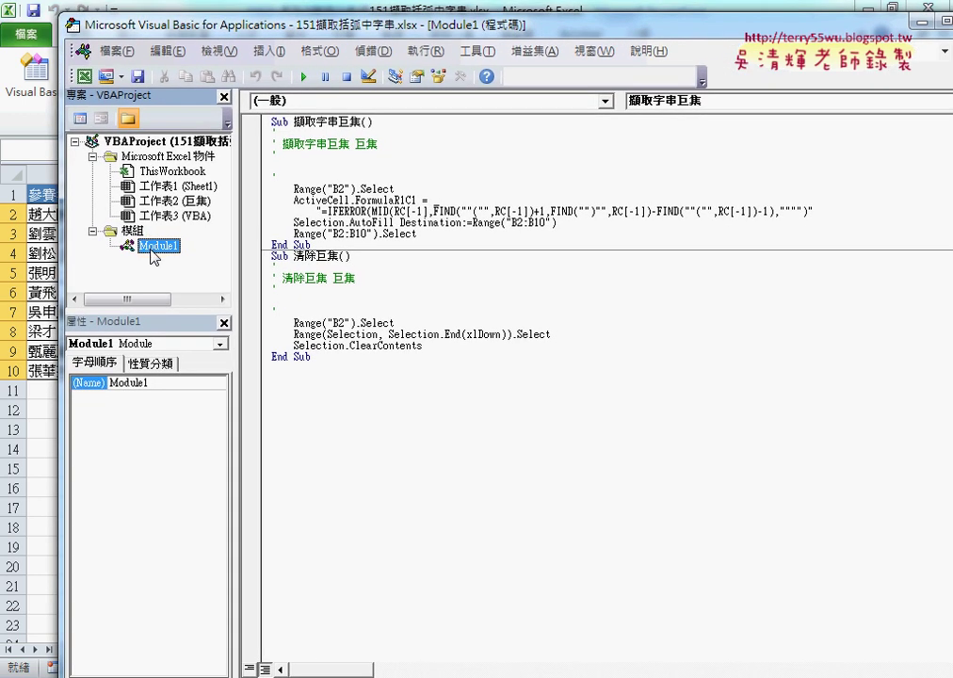
Step: Review the recorded comments, the Sub 擷取字串巨集 line and its End Sub by highlighting each
{"action": "left_click_drag", "start_coordinate": [275, 181], "coordinate": [275, 138]}
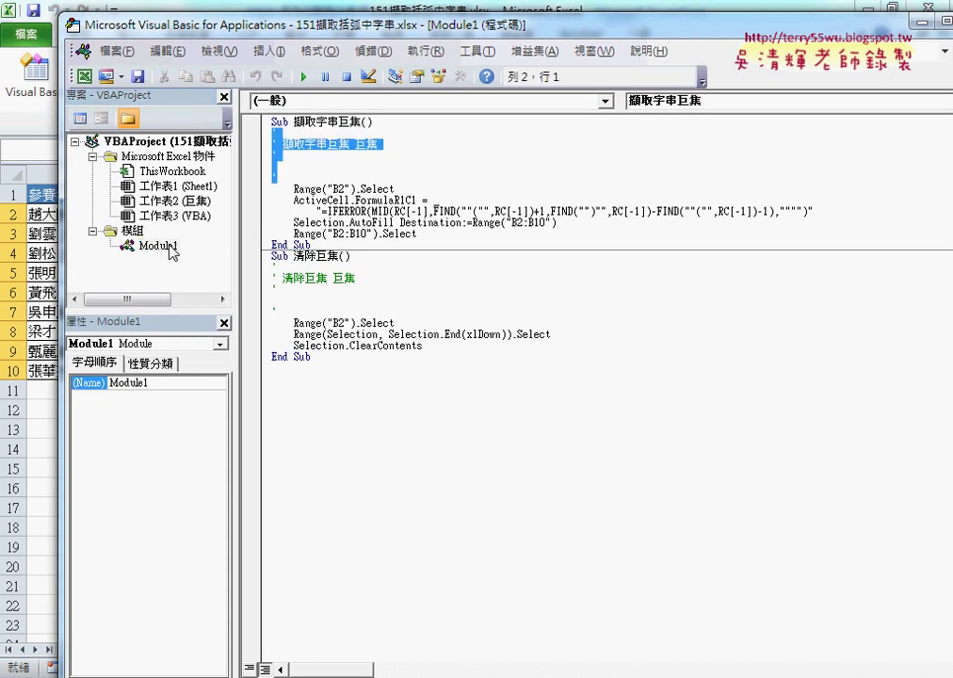
{"action": "left_click", "coordinate": [382, 211]}
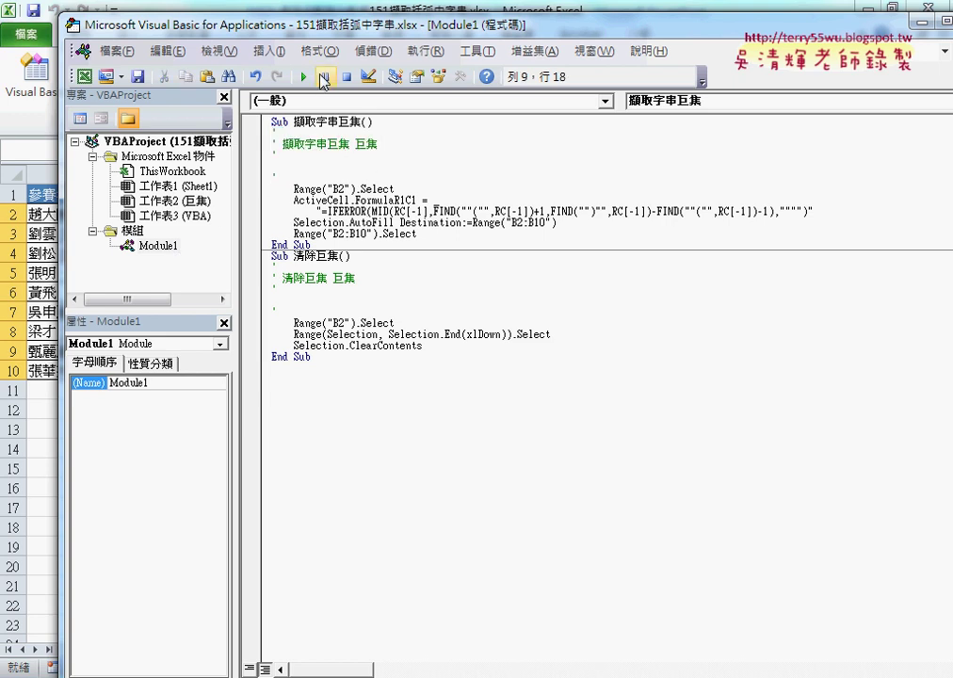
{"action": "left_click_drag", "start_coordinate": [294, 121], "coordinate": [373, 122]}
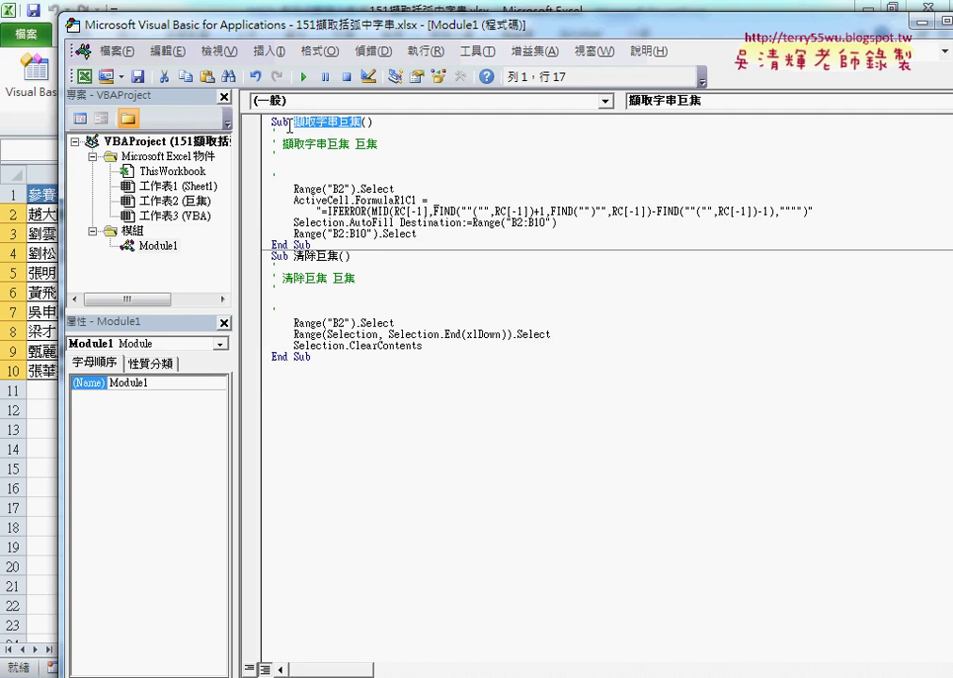
{"action": "left_click", "coordinate": [289, 123]}
{"action": "left_click_drag", "start_coordinate": [289, 123], "coordinate": [272, 125]}
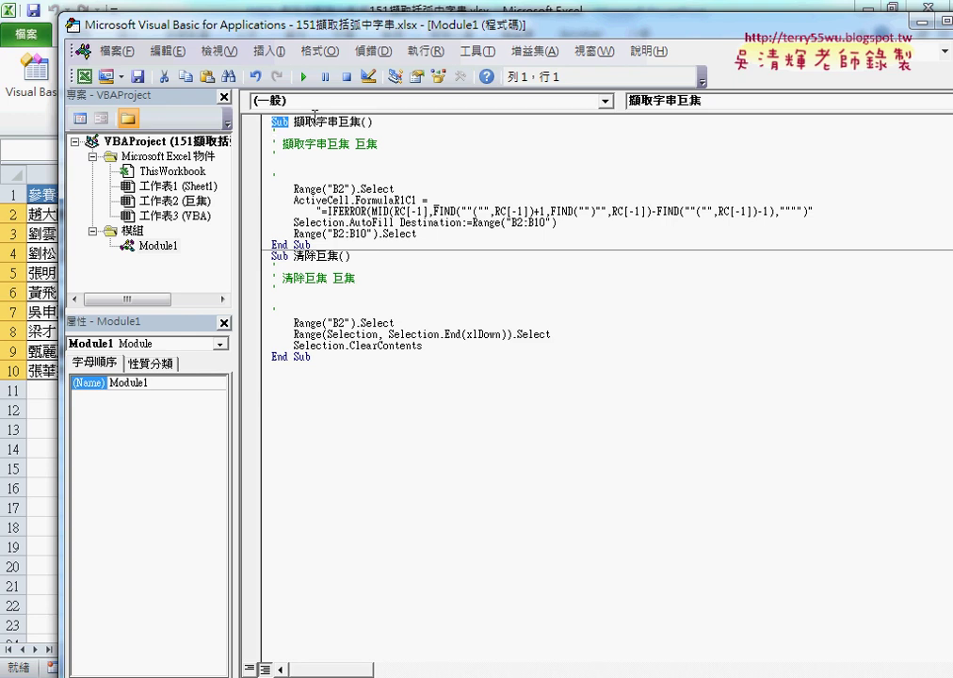
{"action": "left_click", "coordinate": [294, 123]}
{"action": "left_click_drag", "start_coordinate": [294, 123], "coordinate": [364, 123]}
{"action": "left_click", "coordinate": [372, 123]}
{"action": "left_click_drag", "start_coordinate": [311, 244], "coordinate": [272, 245]}
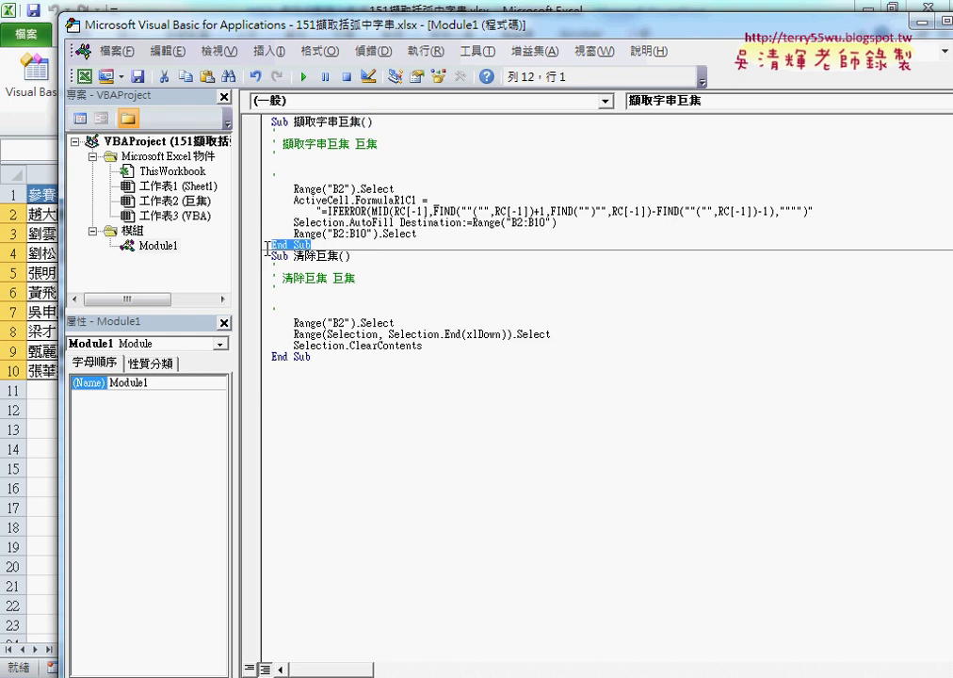
{"action": "left_click", "coordinate": [294, 122]}
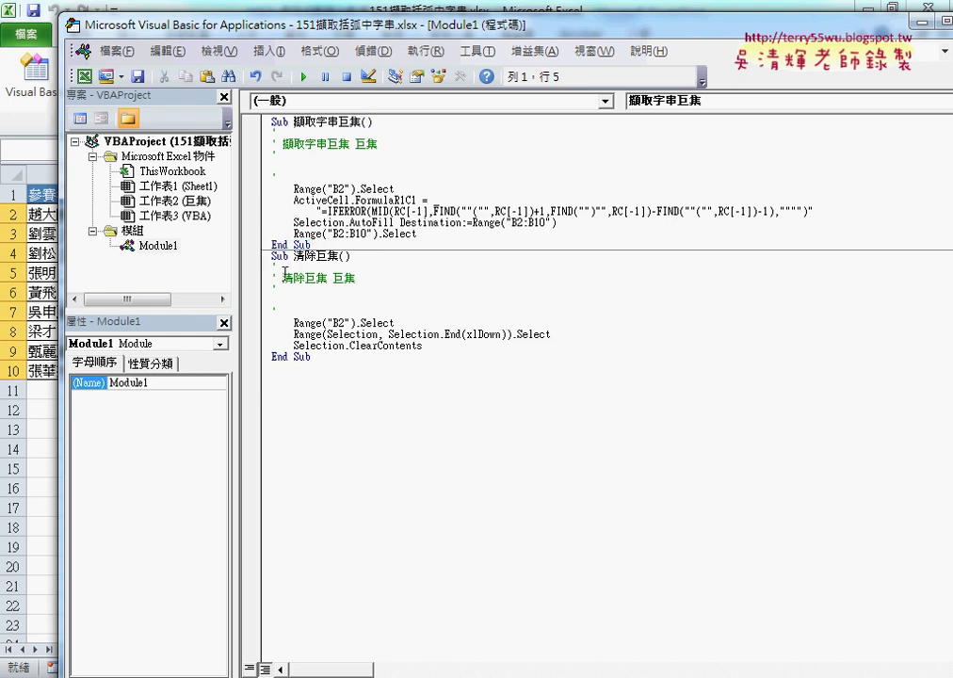
{"action": "left_click_drag", "start_coordinate": [236, 283], "coordinate": [223, 247]}
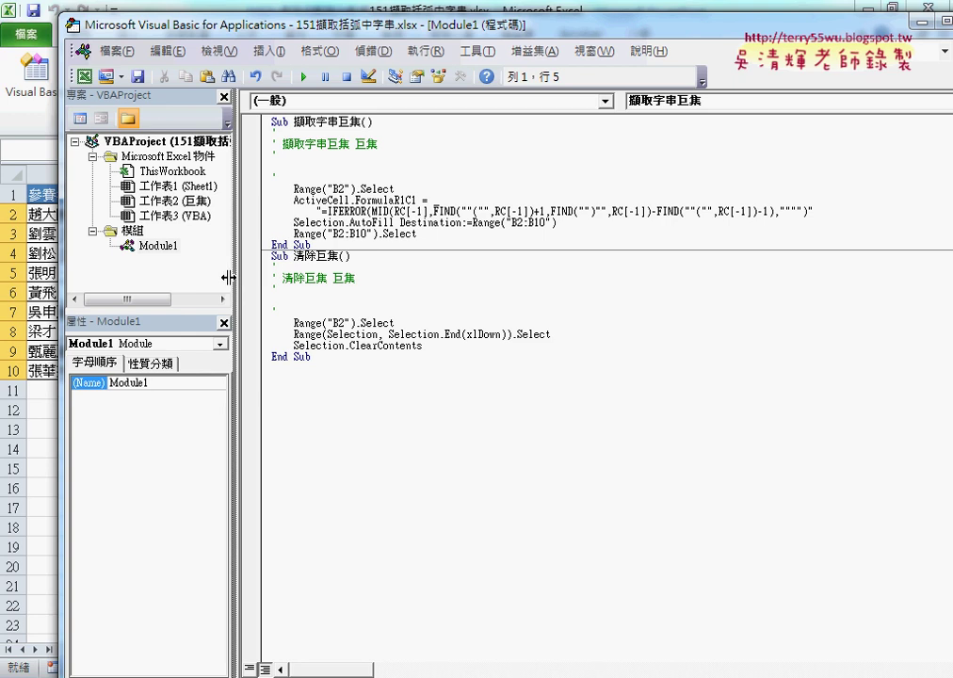
Step: Set the code font size to 12 in the Editor Format options
{"action": "left_click", "coordinate": [476, 51]}
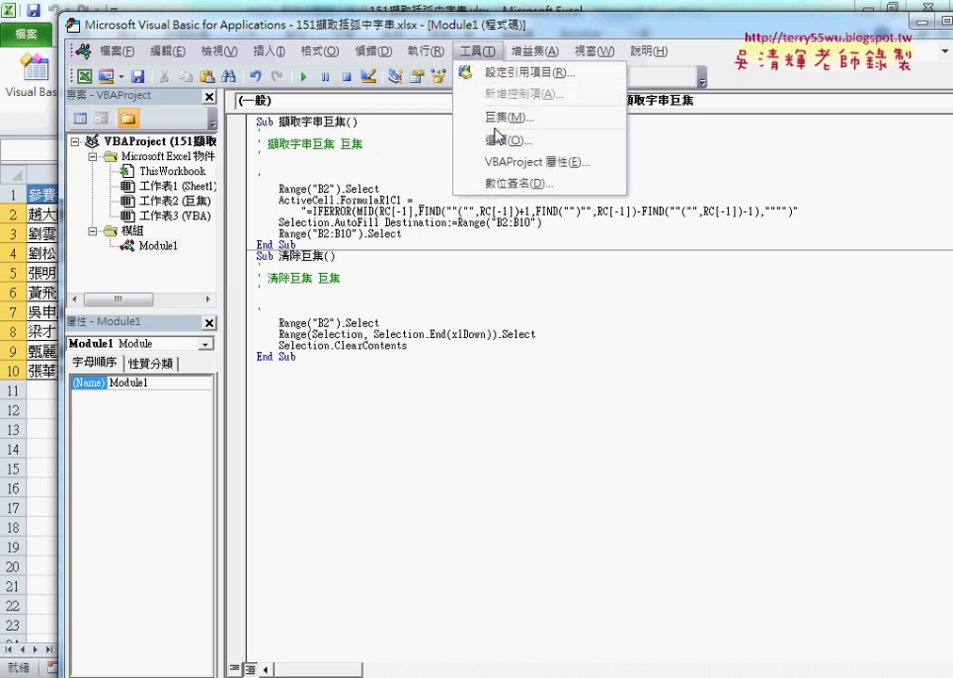
{"action": "left_click", "coordinate": [497, 140]}
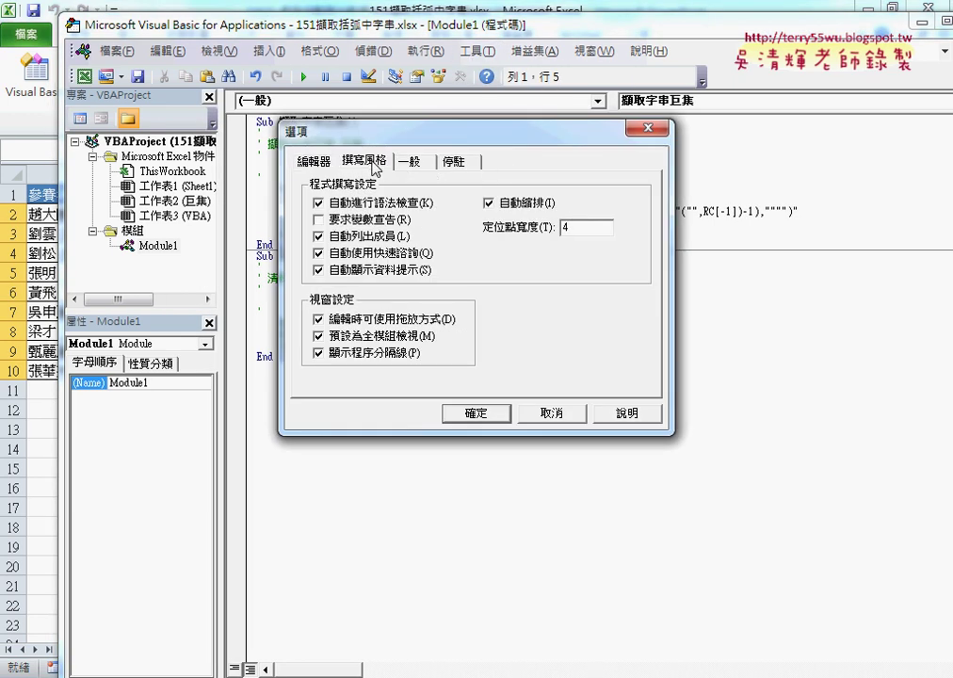
{"action": "left_click", "coordinate": [371, 166]}
{"action": "left_click", "coordinate": [565, 244]}
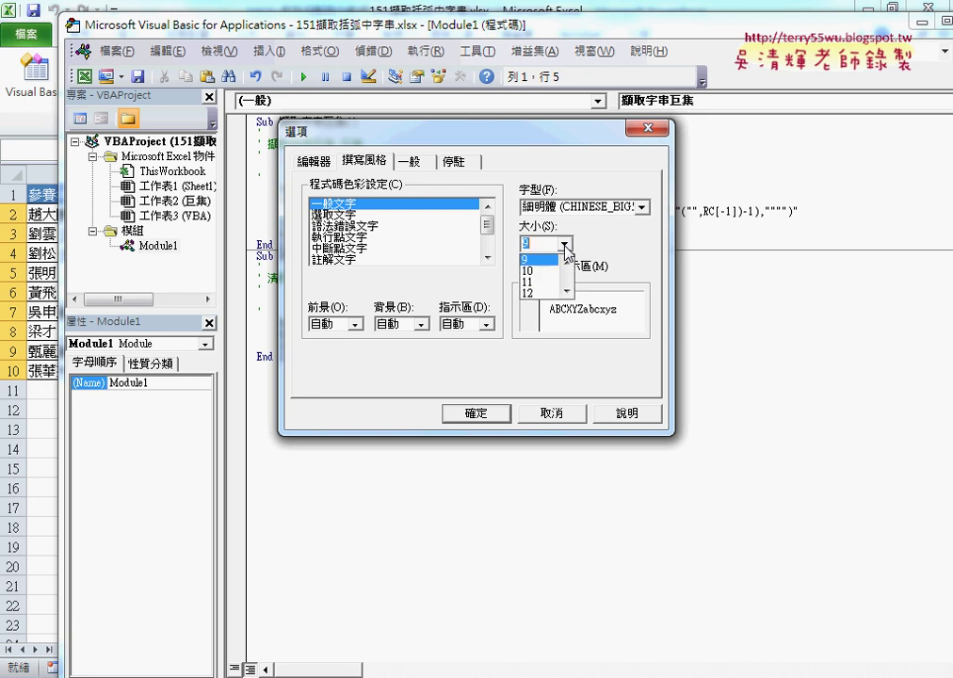
{"action": "left_click", "coordinate": [530, 293]}
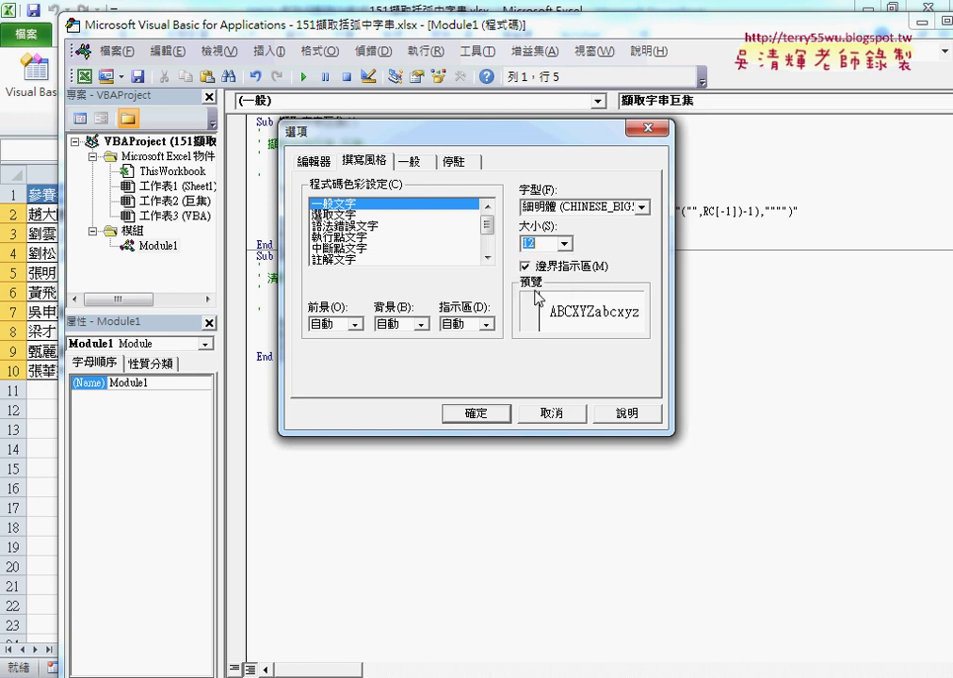
{"action": "left_click", "coordinate": [477, 416]}
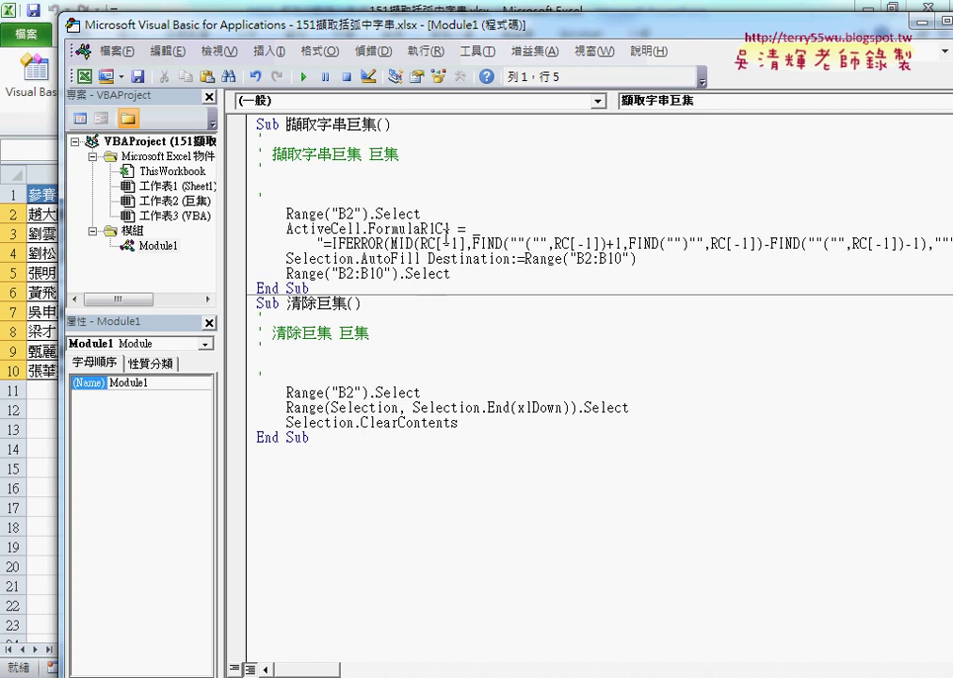
Step: Recheck the Editor Format options and leave the font size at 12
{"action": "left_click", "coordinate": [476, 51]}
{"action": "left_click", "coordinate": [493, 141]}
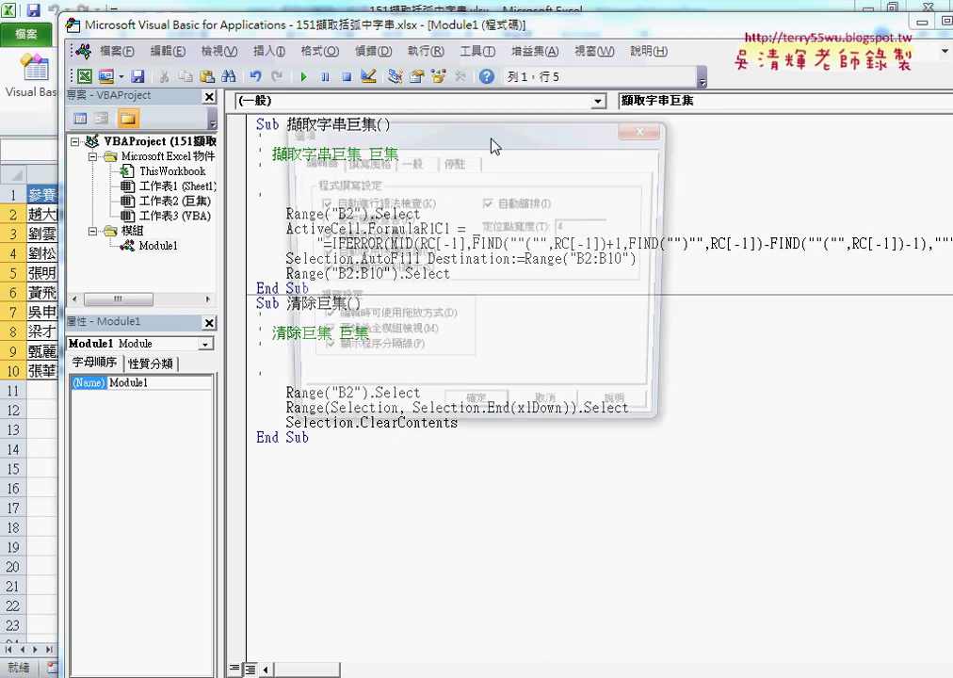
{"action": "left_click", "coordinate": [361, 164]}
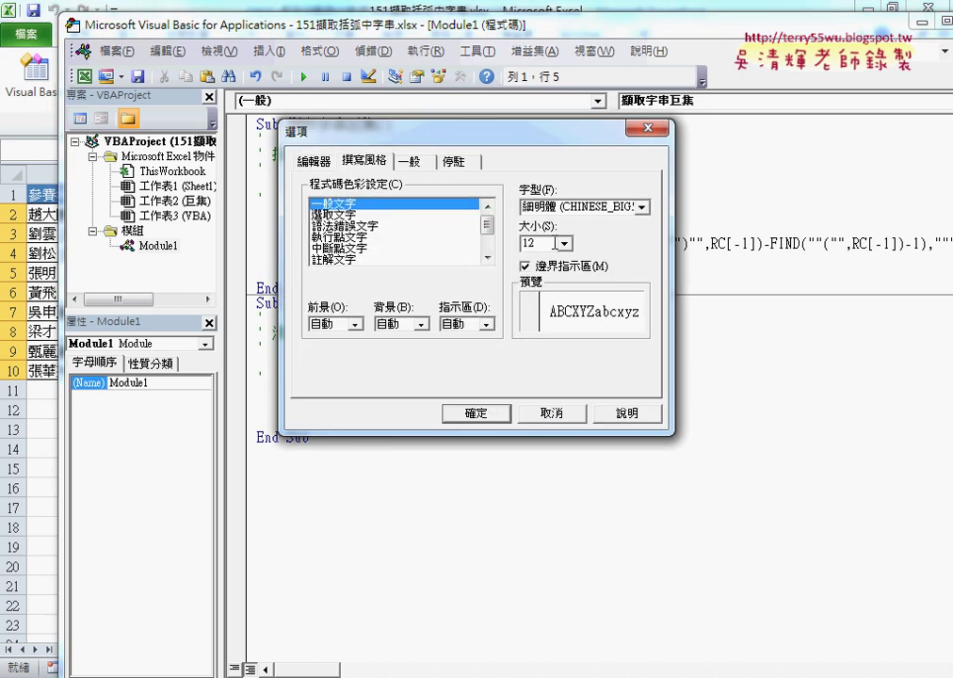
{"action": "left_click", "coordinate": [565, 245]}
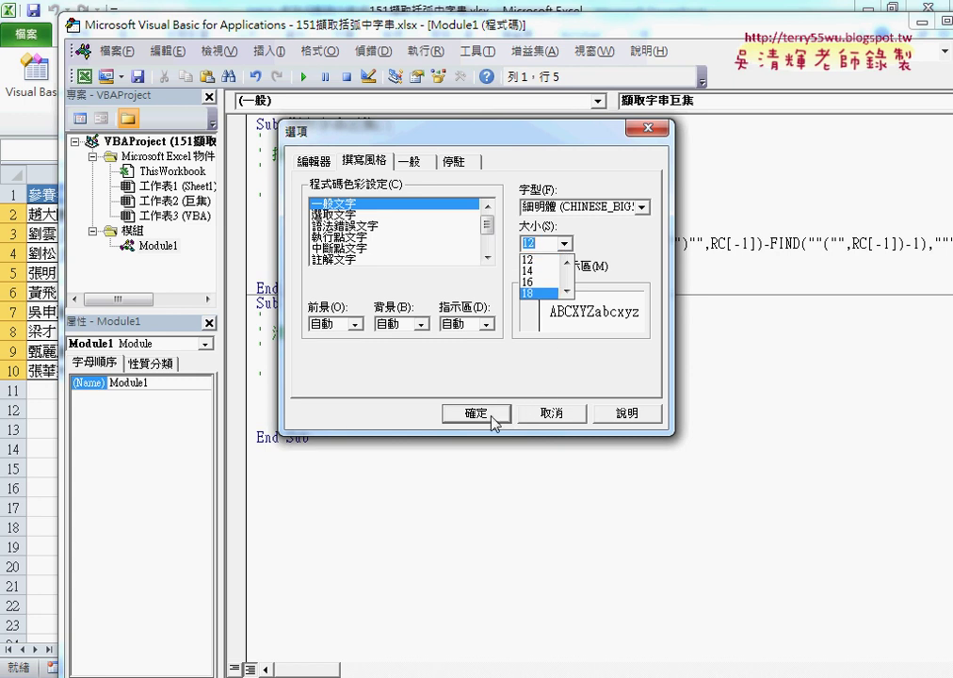
{"action": "left_click", "coordinate": [541, 418]}
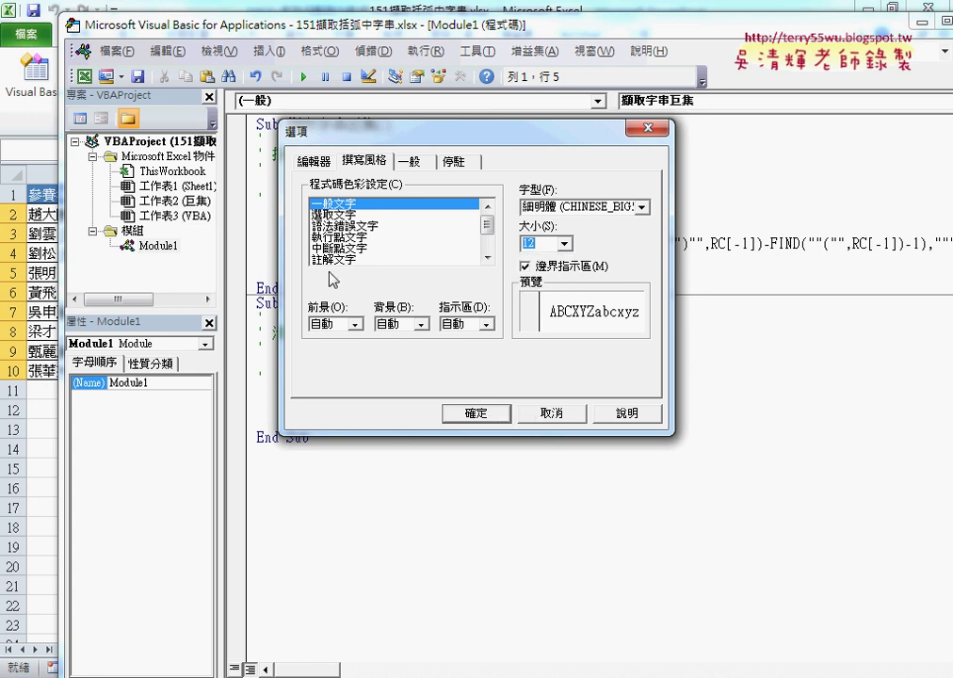
{"action": "left_click", "coordinate": [550, 423]}
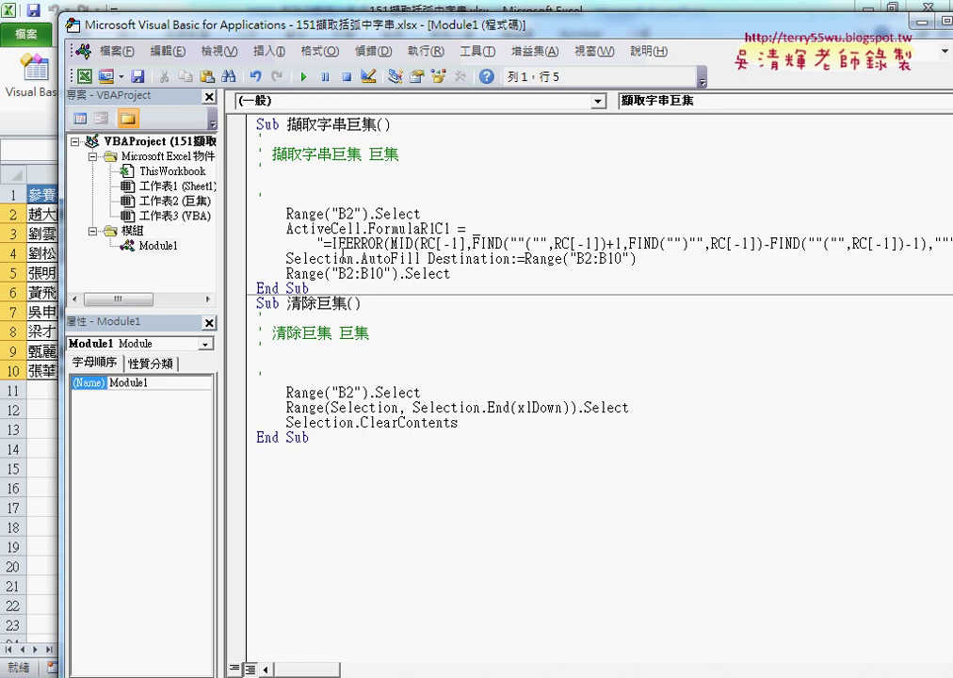
Step: Replace the recorded comment lines under Sub 擷取字串巨集 with a single '1. comment
{"action": "mouse_move", "coordinate": [269, 198]}
{"action": "left_mouse_down"}
{"action": "mouse_move", "coordinate": [257, 183]}
{"action": "mouse_move", "coordinate": [259, 139]}
{"action": "left_mouse_up"}
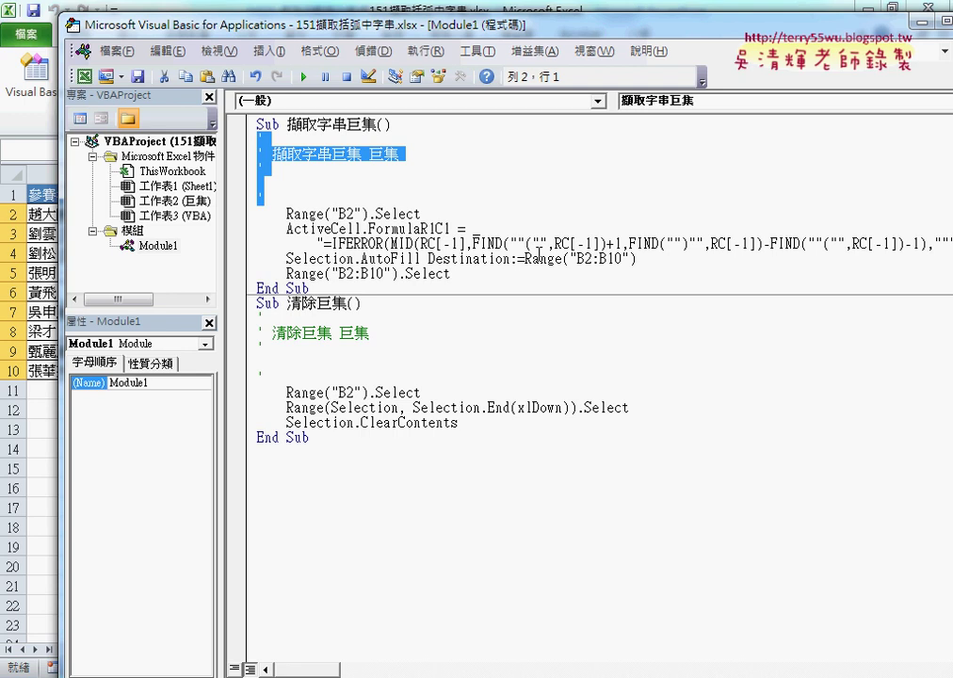
{"action": "key", "text": "Delete"}
{"action": "key", "text": "Tab"}
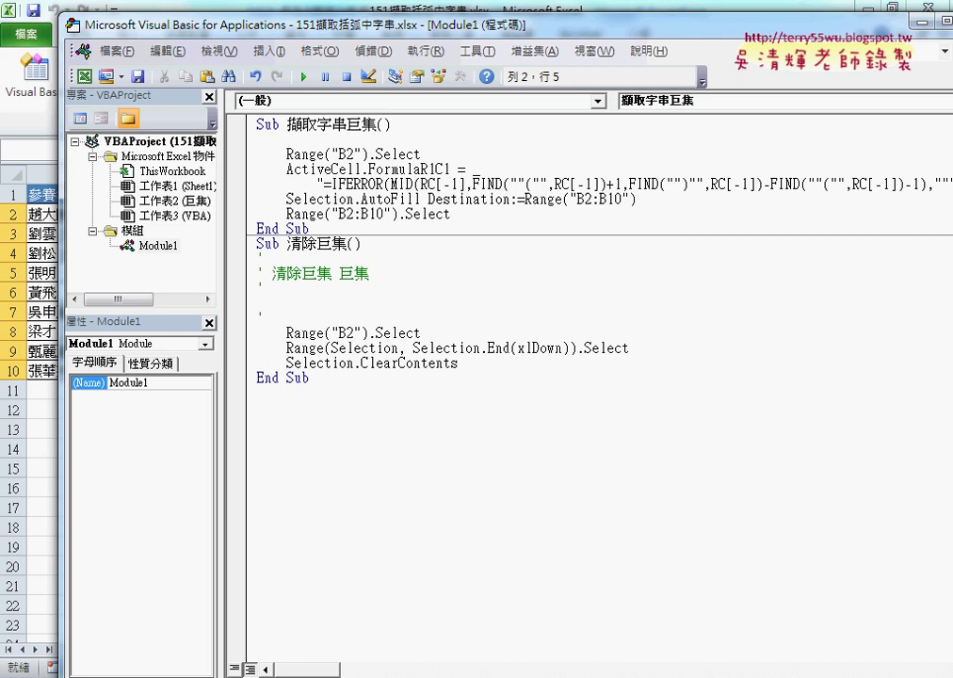
{"action": "type", "text": "'1."}
{"action": "key", "text": "Down"}
{"action": "left_click_drag", "start_coordinate": [421, 153], "coordinate": [406, 156]}
{"action": "left_click_drag", "start_coordinate": [299, 32], "coordinate": [514, 64]}
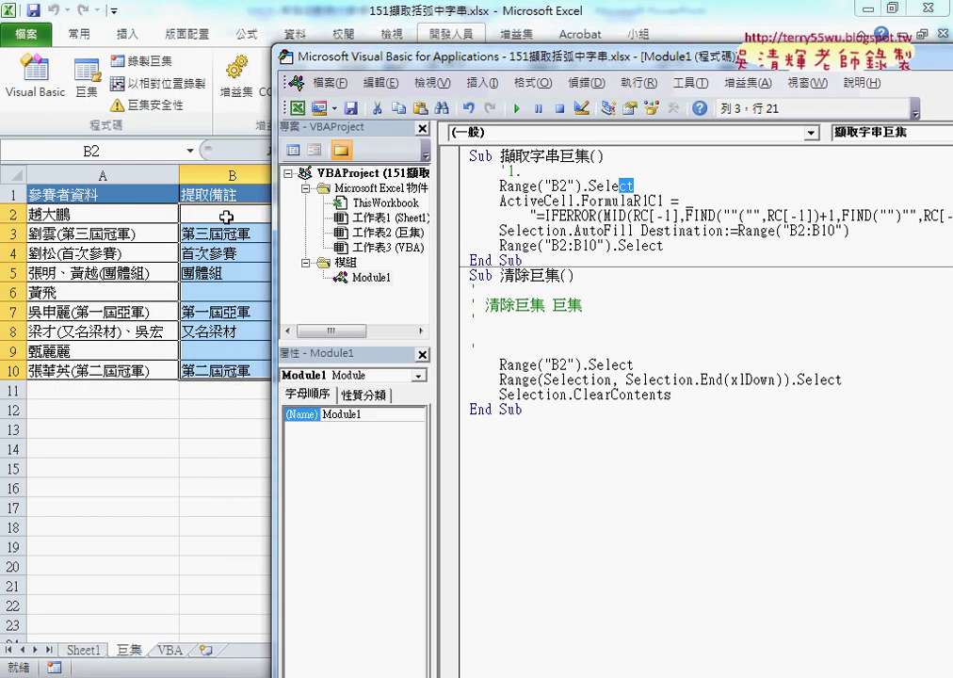
{"action": "left_click_drag", "start_coordinate": [499, 185], "coordinate": [581, 185]}
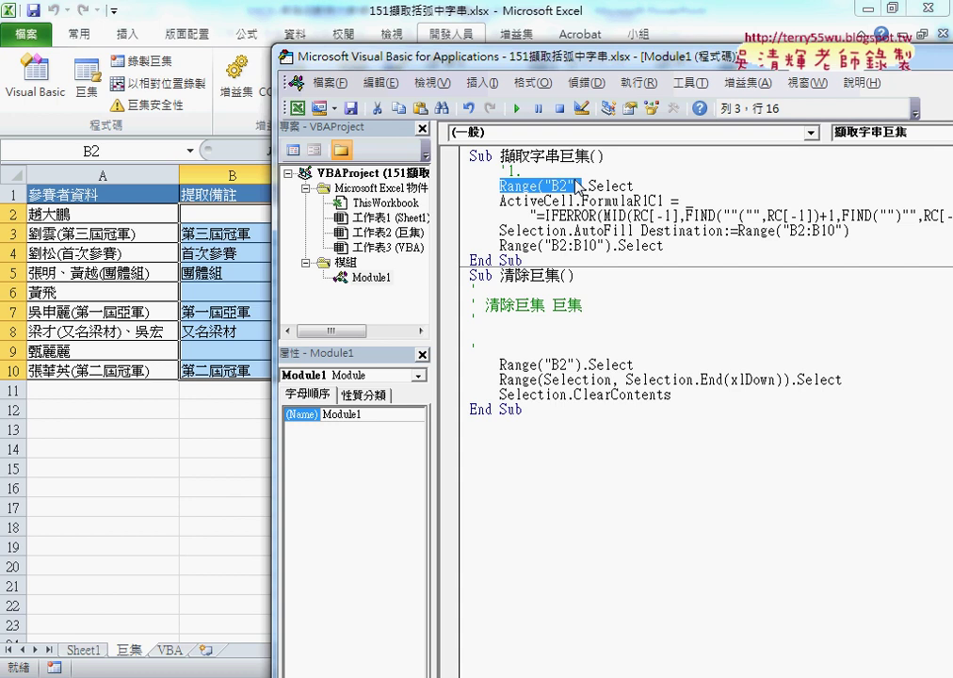
{"action": "left_click", "coordinate": [576, 186]}
{"action": "left_click_drag", "start_coordinate": [577, 185], "coordinate": [545, 185]}
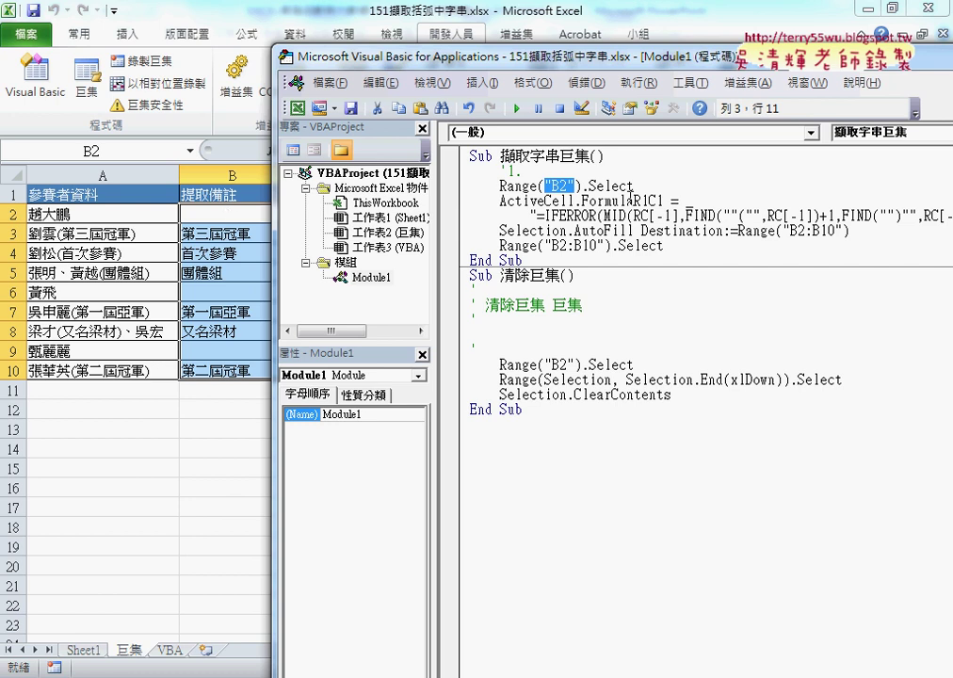
{"action": "left_click_drag", "start_coordinate": [633, 186], "coordinate": [585, 187]}
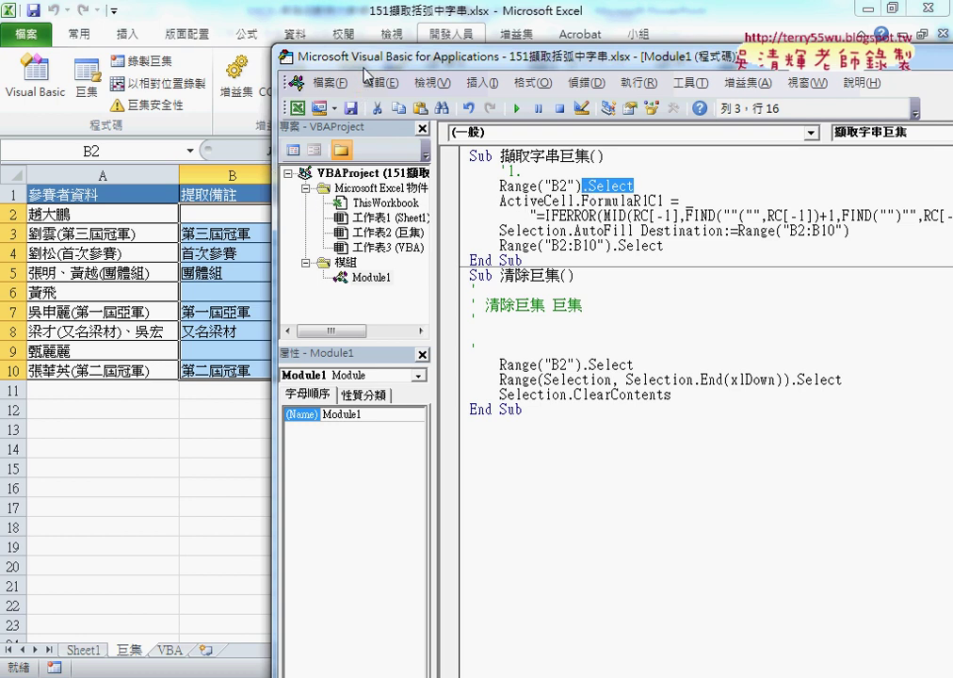
{"action": "left_click_drag", "start_coordinate": [365, 68], "coordinate": [450, 57]}
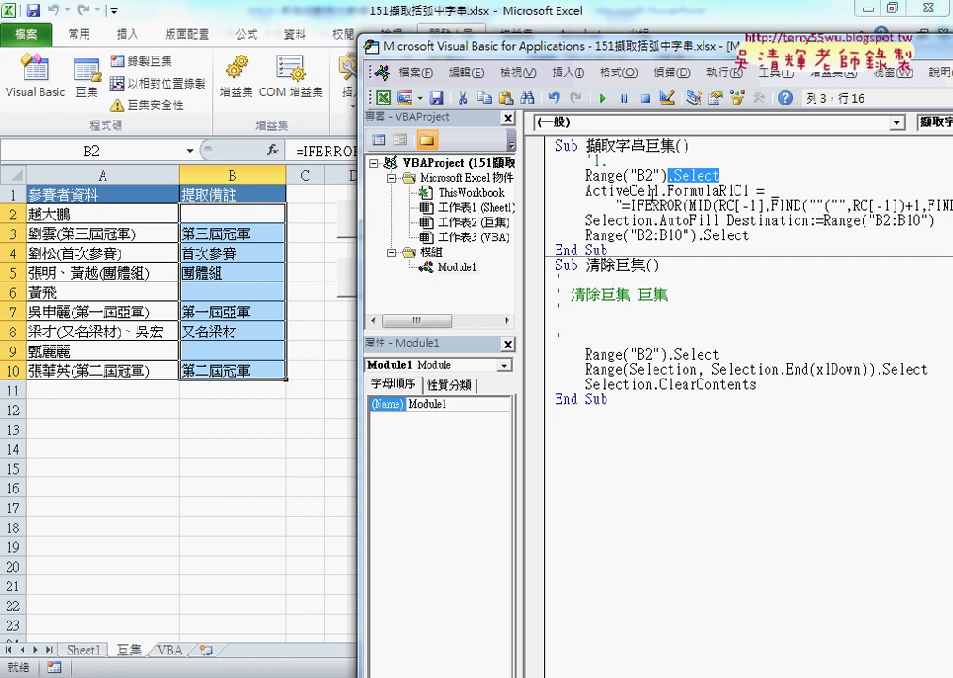
{"action": "left_click_drag", "start_coordinate": [499, 45], "coordinate": [256, 30]}
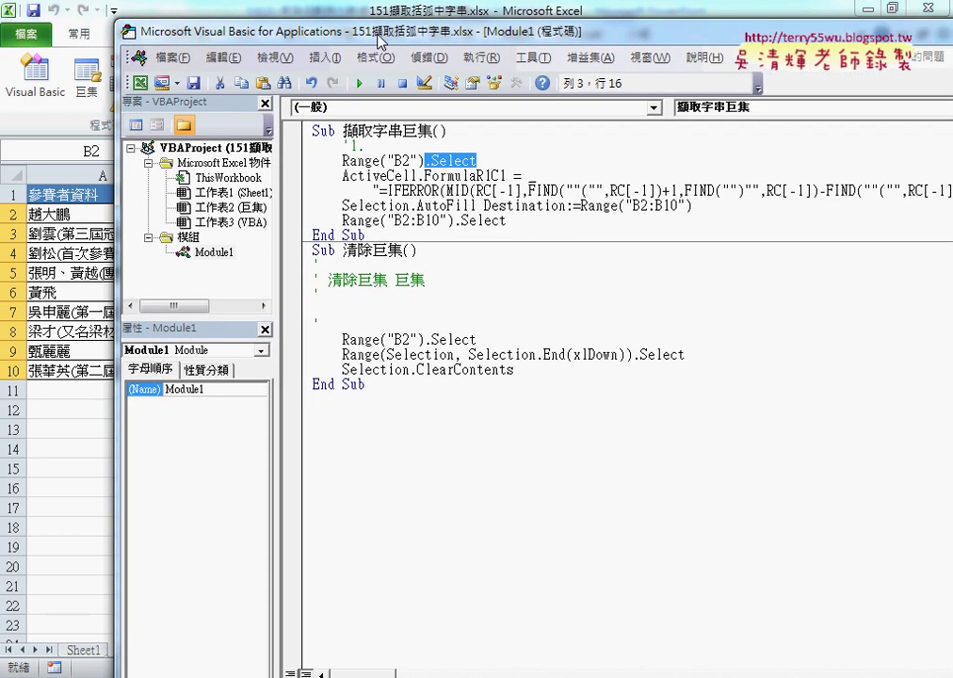
{"action": "left_click_drag", "start_coordinate": [424, 176], "coordinate": [480, 175]}
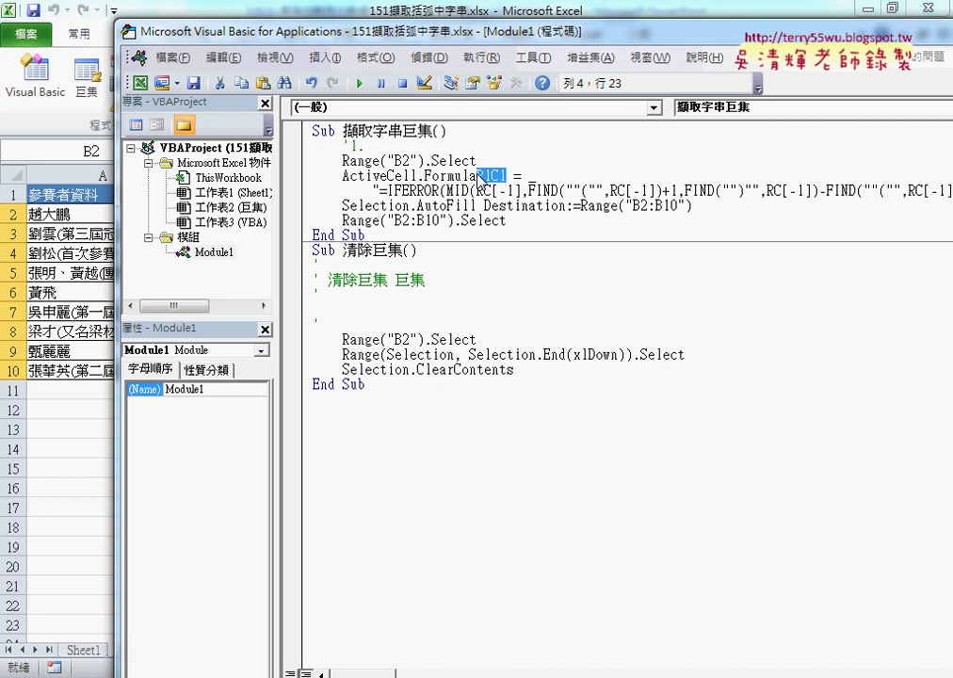
Step: Complete the '1.XXXXX comment and add '2.XXXXX below Range("B2").Select
{"action": "left_click", "coordinate": [397, 143]}
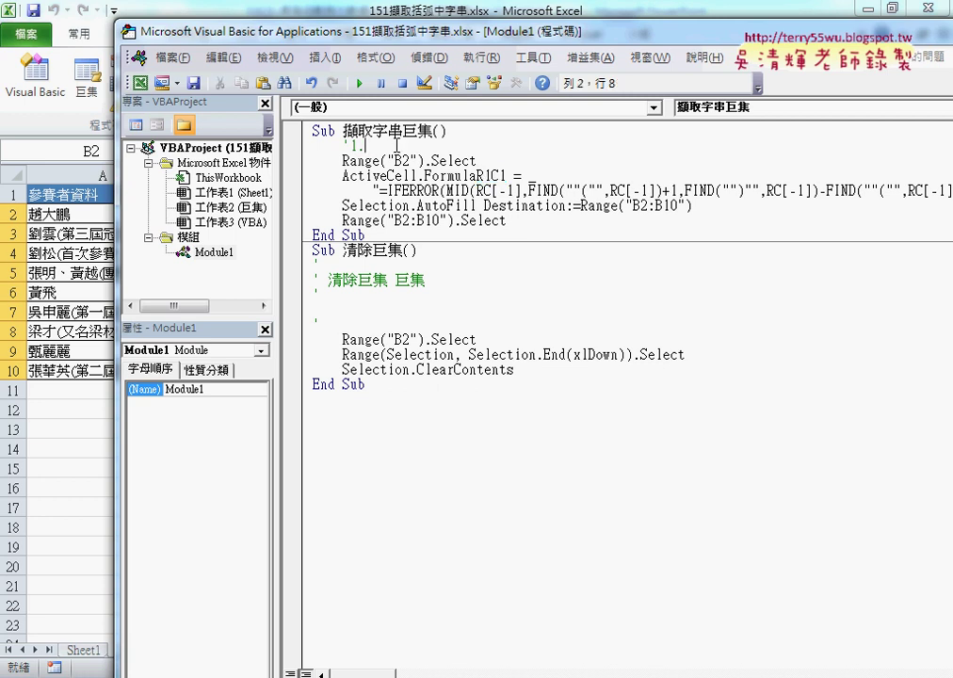
{"action": "type", "text": "C"}
{"action": "key", "text": "BackSpace"}
{"action": "type", "text": "XXXXX"}
{"action": "key", "text": "Down"}
{"action": "key", "text": "End"}
{"action": "key", "text": "Return"}
{"action": "type", "text": "'2."}
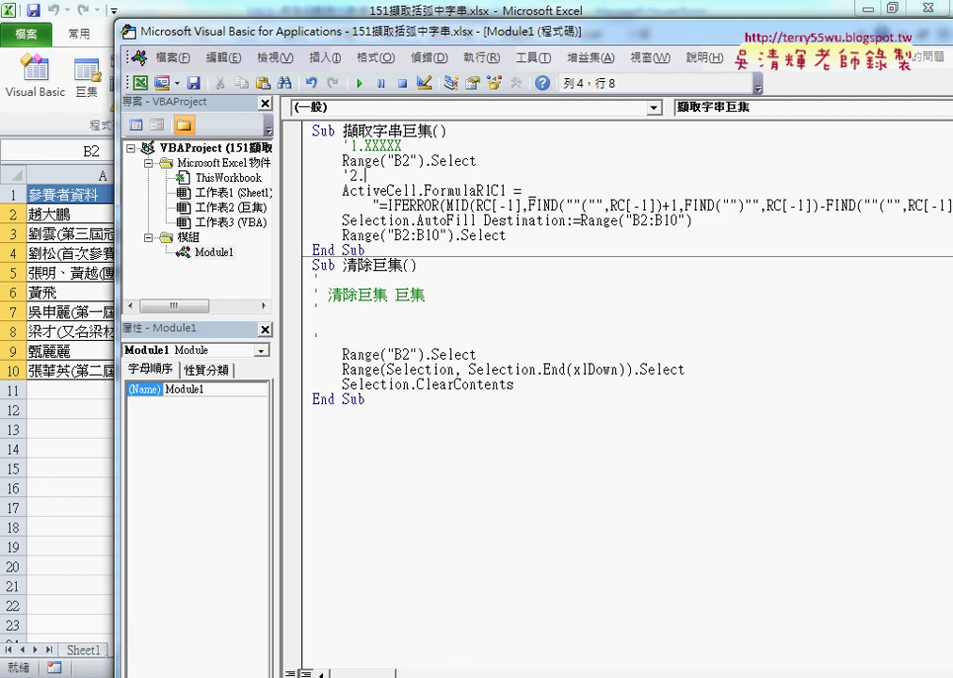
{"action": "type", "text": "XXXXX"}
Step: Add a '3.XXXXX comment after the FormulaR1C1 line, above the AutoFill step
{"action": "key", "text": "Down"}
{"action": "key", "text": "Down"}
{"action": "key", "text": "End"}
{"action": "key", "text": "Return"}
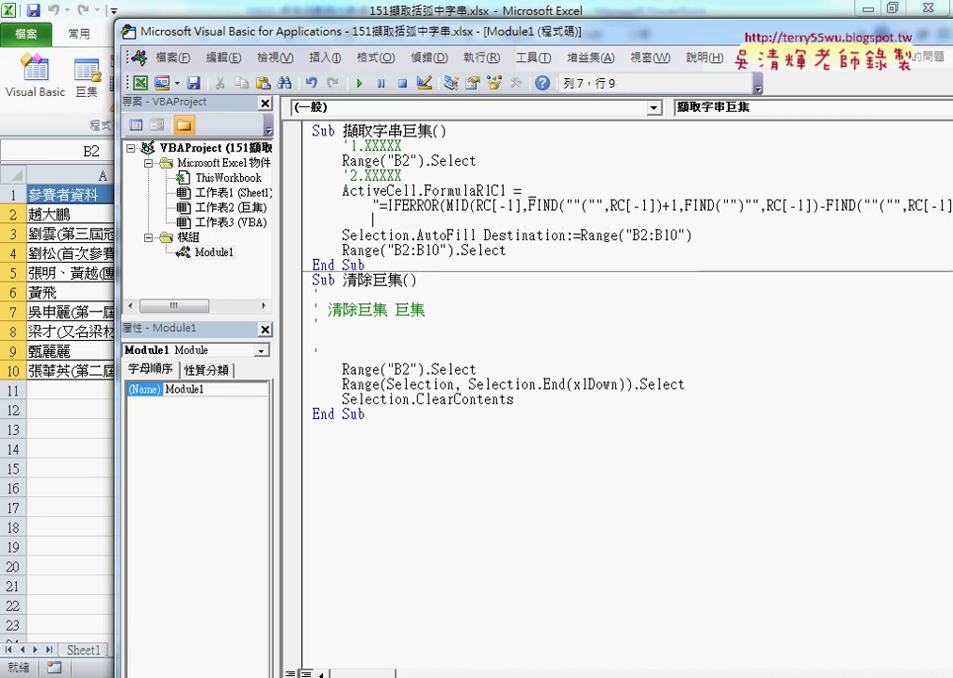
{"action": "key", "text": "BackSpace"}
{"action": "key", "text": "BackSpace"}
{"action": "key", "text": "BackSpace"}
{"action": "key", "text": "BackSpace"}
{"action": "type", "text": "'3.XXXXX"}
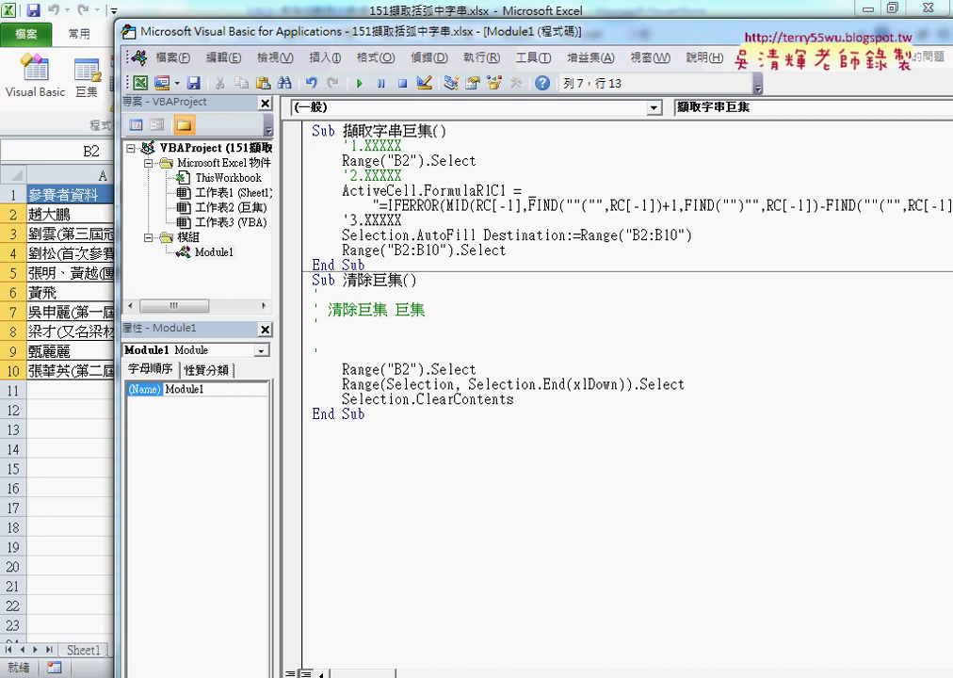
{"action": "left_click", "coordinate": [313, 339]}
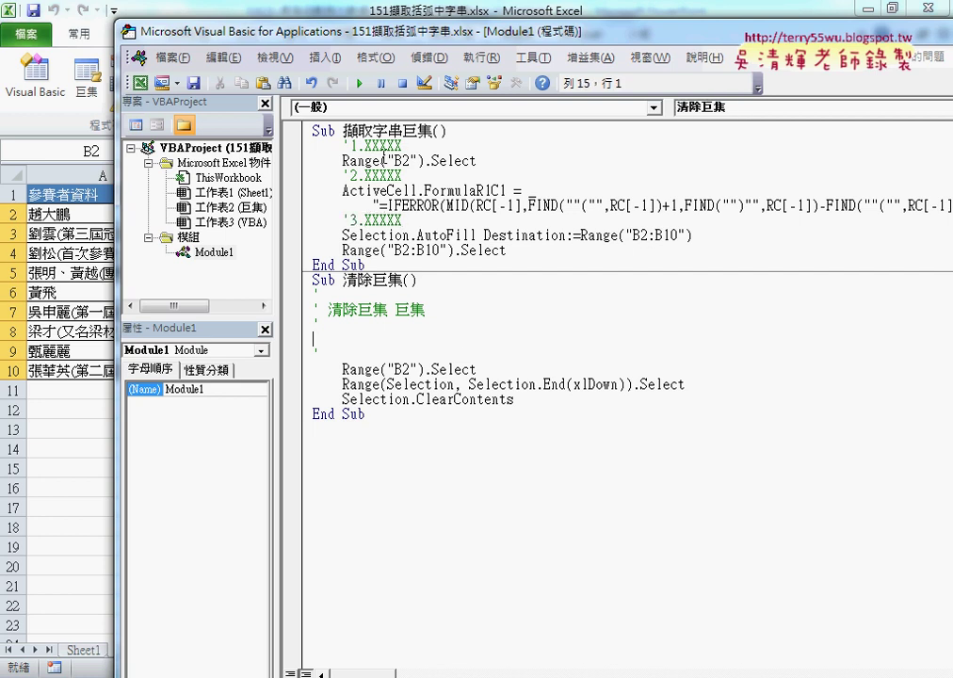
{"action": "left_click", "coordinate": [383, 160]}
{"action": "left_click", "coordinate": [374, 206]}
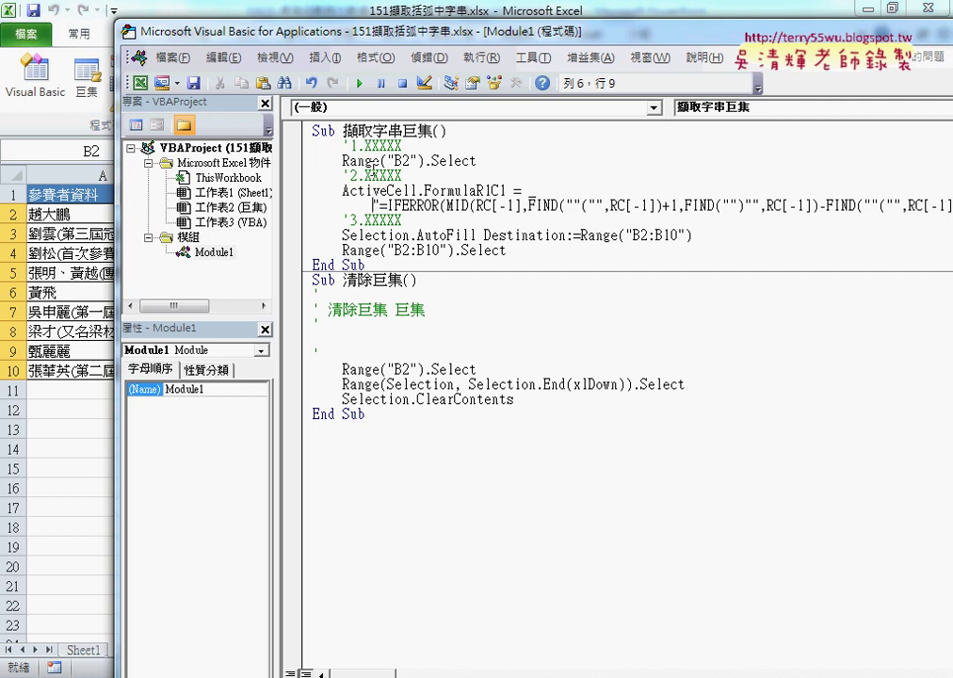
{"action": "key", "text": "Down"}
{"action": "key", "text": "Down"}
Step: Delete the leftover comment and blank lines from Sub 清除巨集 and return to the Excel workbook
{"action": "mouse_move", "coordinate": [340, 348]}
{"action": "left_mouse_down"}
{"action": "mouse_move", "coordinate": [326, 313]}
{"action": "mouse_move", "coordinate": [301, 306]}
{"action": "left_mouse_up"}
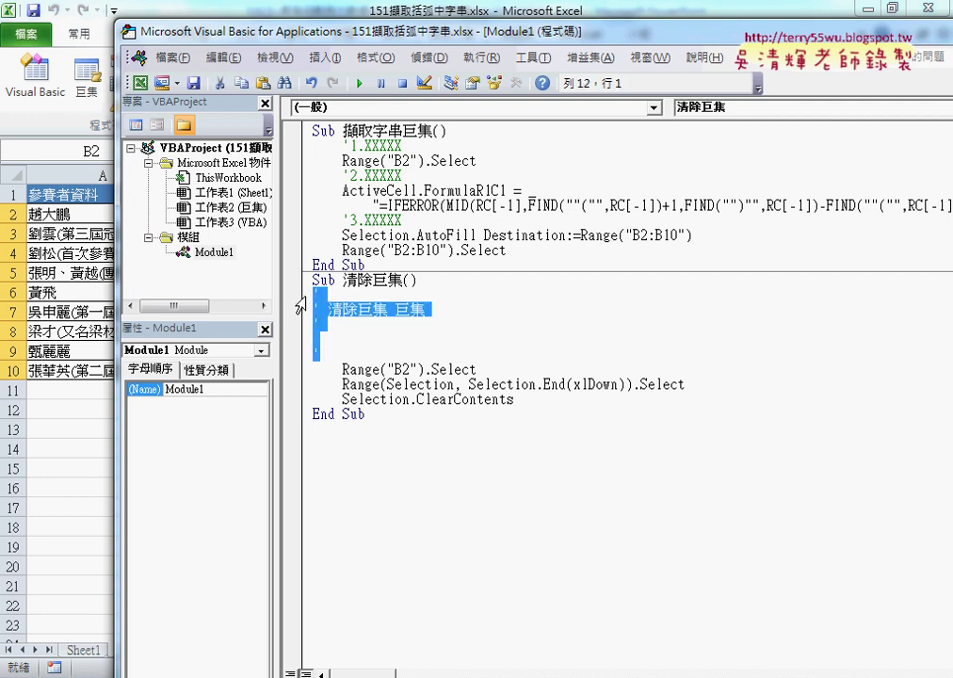
{"action": "key", "text": "Delete"}
{"action": "key", "text": "Delete"}
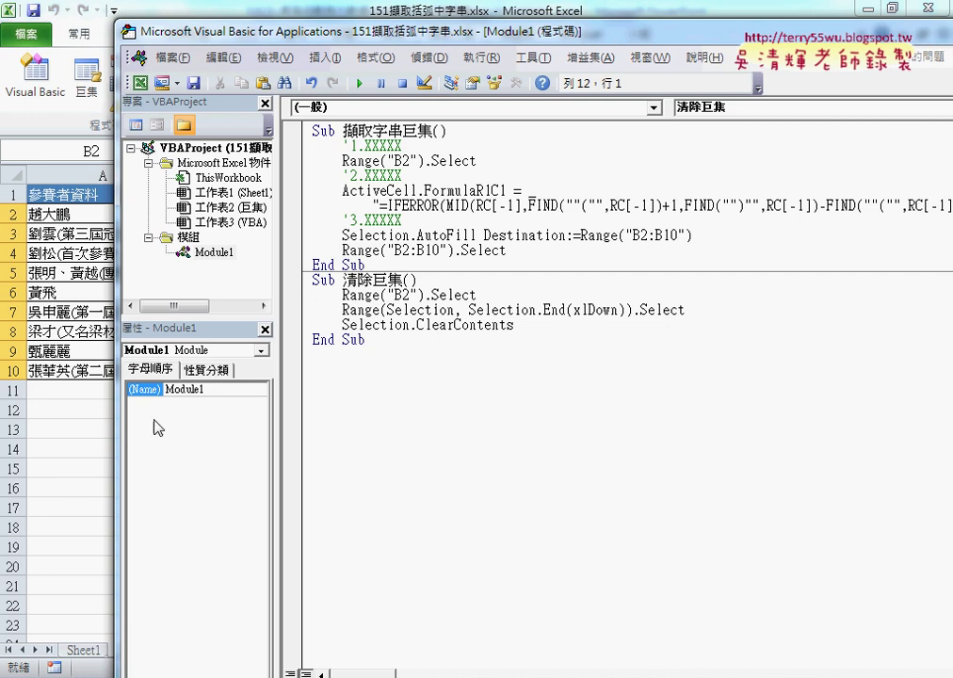
{"action": "left_click", "coordinate": [64, 488]}
Step: Remove the extraction and clear macro buttons from the VBA sheet
{"action": "left_click", "coordinate": [168, 651]}
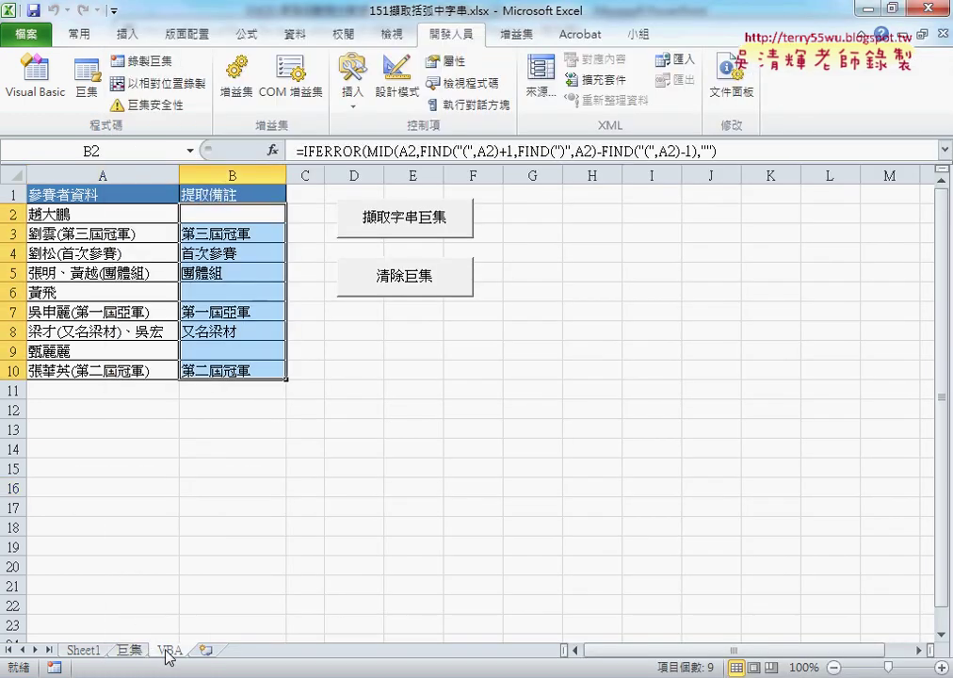
{"action": "right_click", "coordinate": [439, 217]}
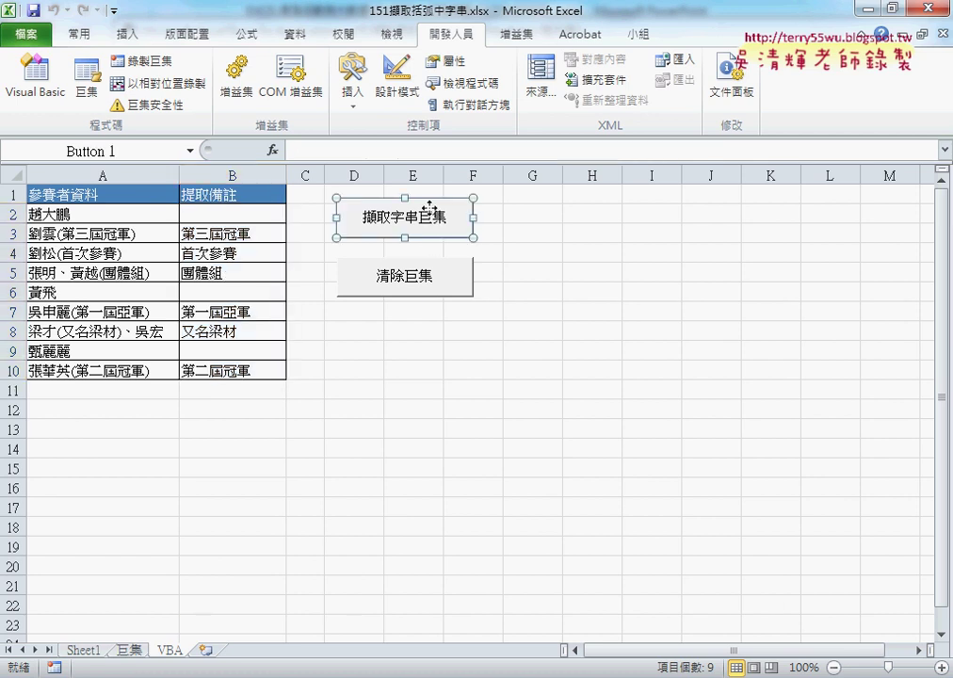
{"action": "key", "text": "Escape"}
{"action": "key", "text": "Escape"}
{"action": "right_click", "coordinate": [391, 289]}
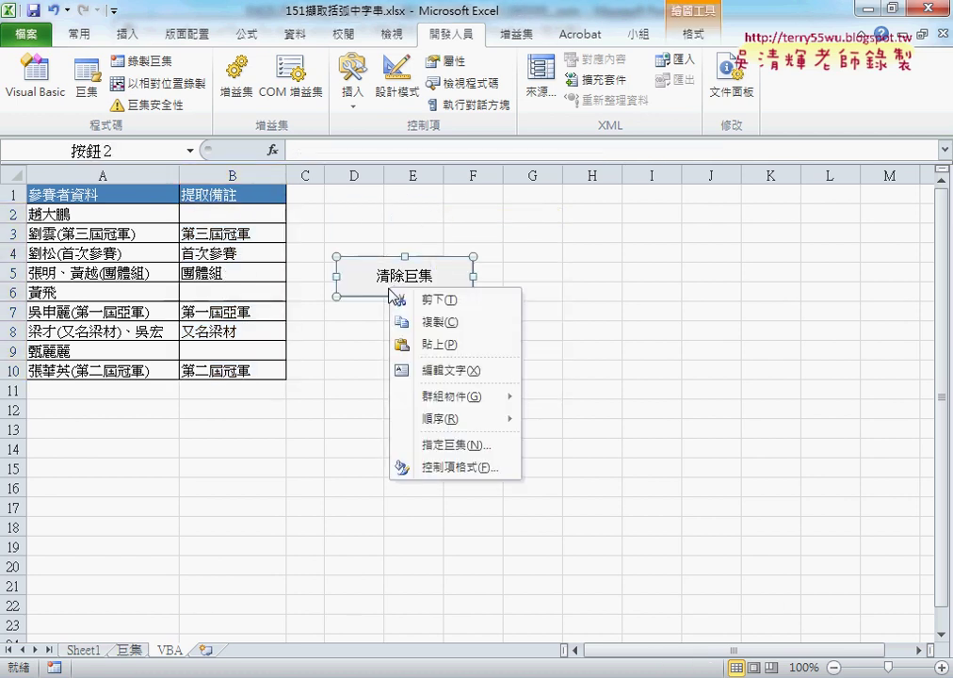
{"action": "left_click", "coordinate": [429, 299]}
Step: Clear the extracted text from cells B2:B10
{"action": "left_click", "coordinate": [362, 230]}
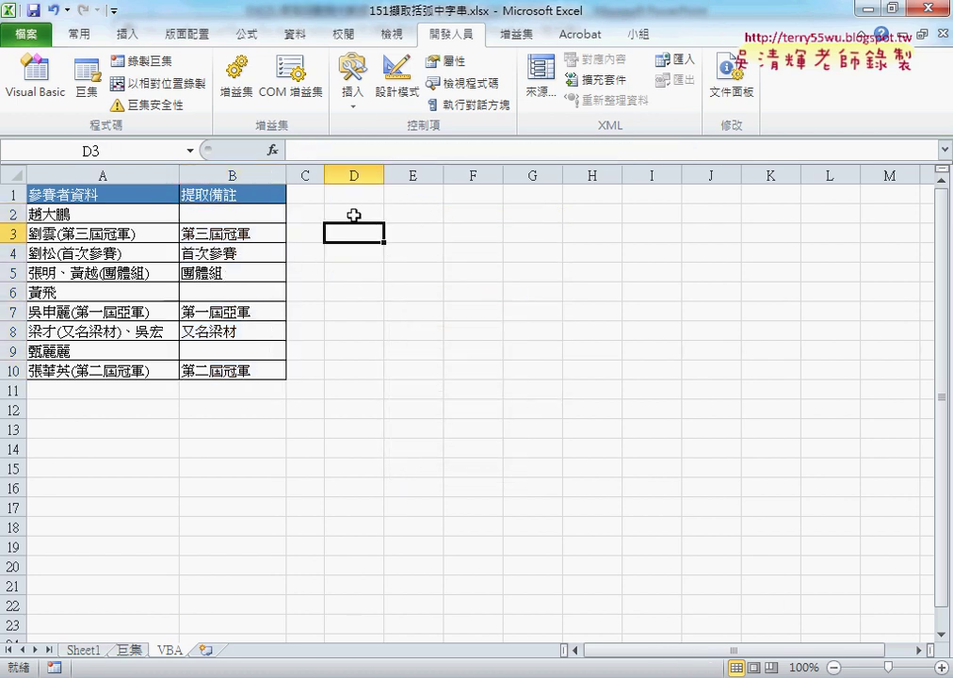
{"action": "left_click", "coordinate": [352, 216]}
{"action": "left_click_drag", "start_coordinate": [246, 213], "coordinate": [245, 365]}
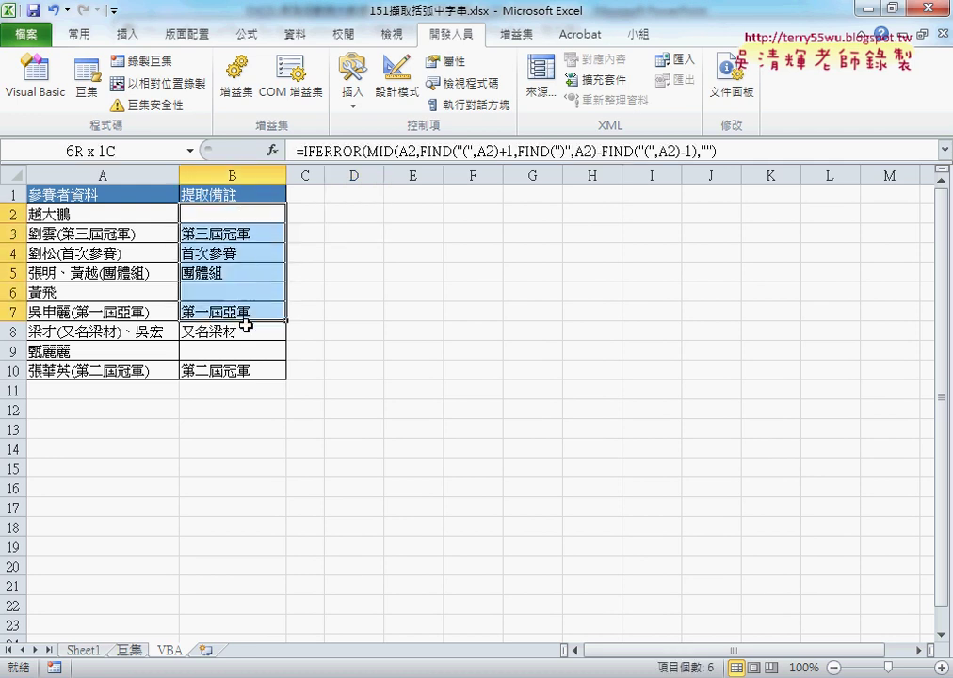
{"action": "key", "text": "Delete"}
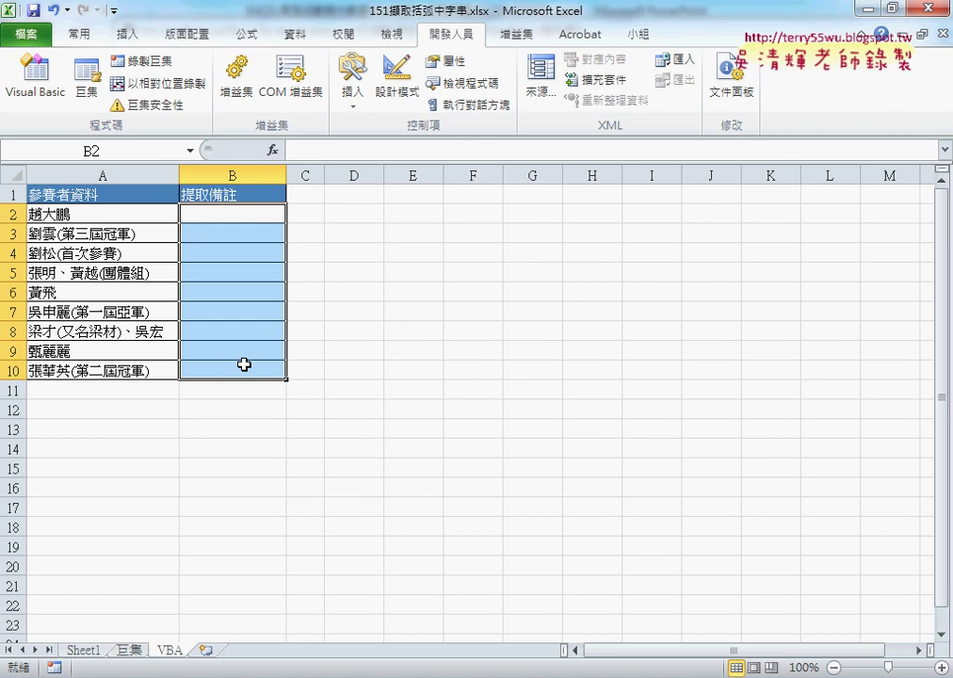
{"action": "left_click", "coordinate": [52, 93]}
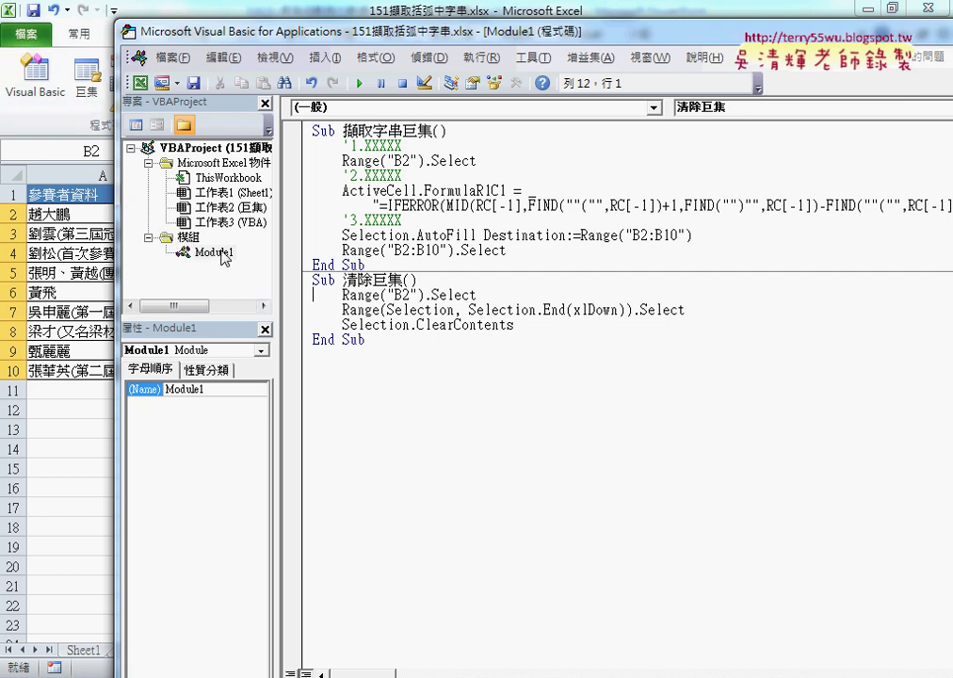
Step: Insert a new Module2 into the project and open its empty code window
{"action": "left_click", "coordinate": [189, 237]}
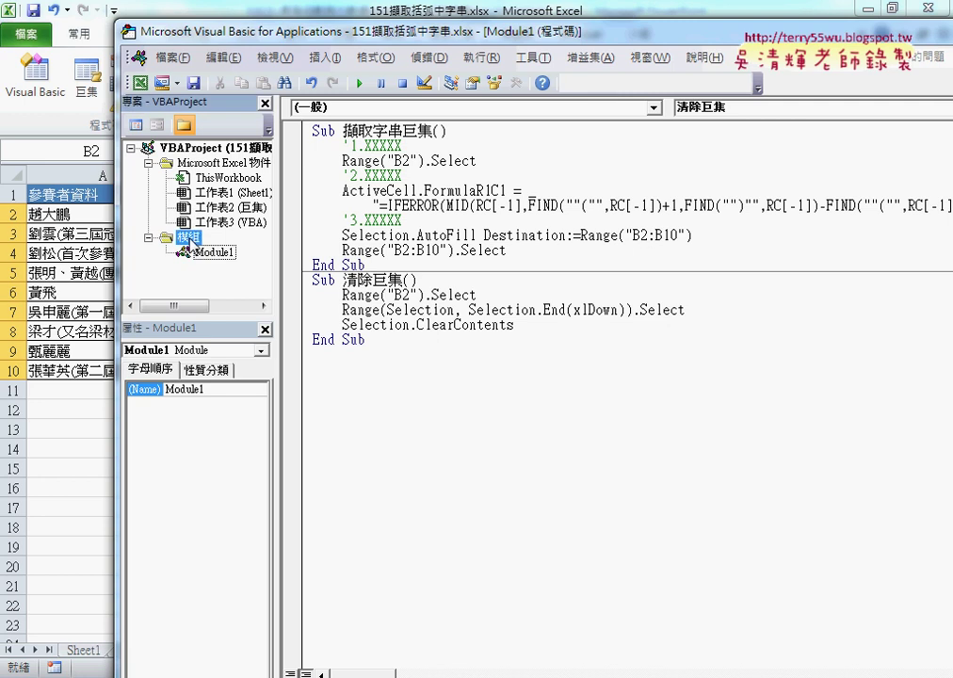
{"action": "right_click", "coordinate": [190, 240]}
{"action": "mouse_move", "coordinate": [345, 316]}
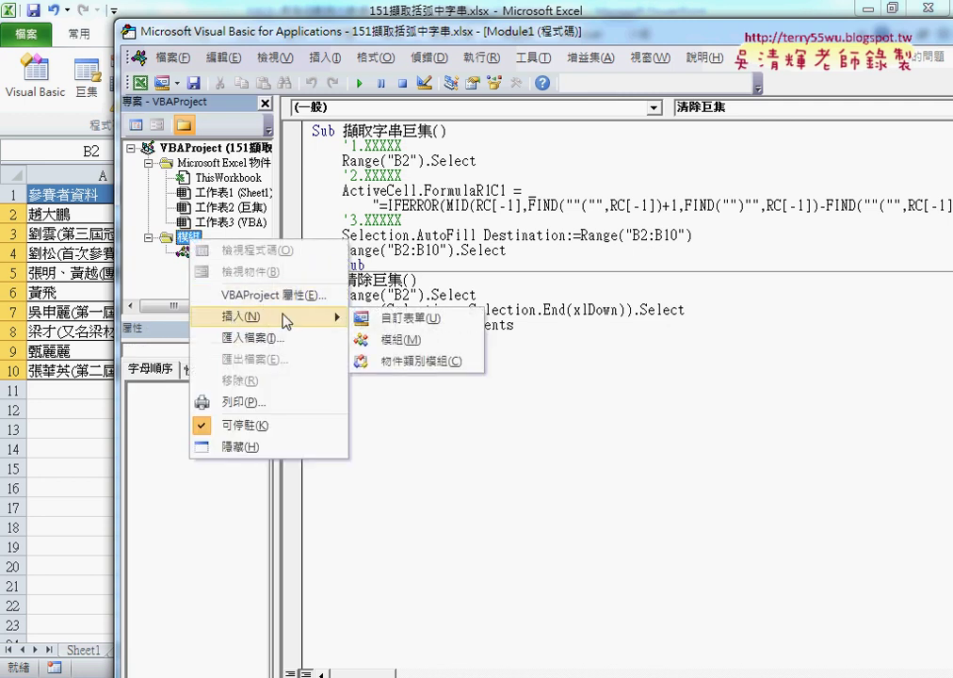
{"action": "left_click", "coordinate": [399, 344]}
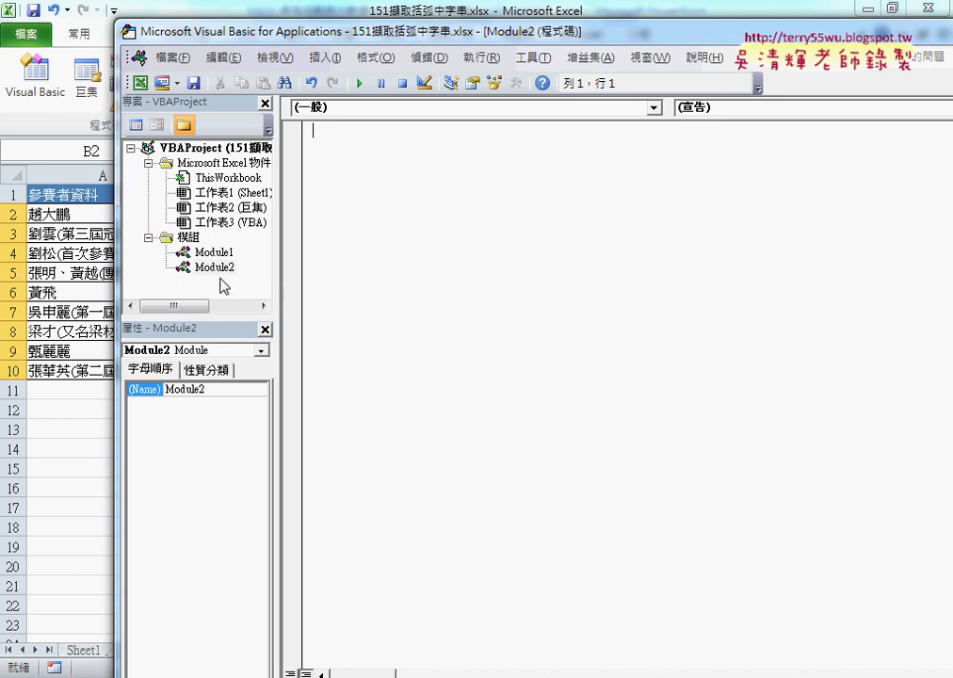
{"action": "left_click", "coordinate": [213, 256]}
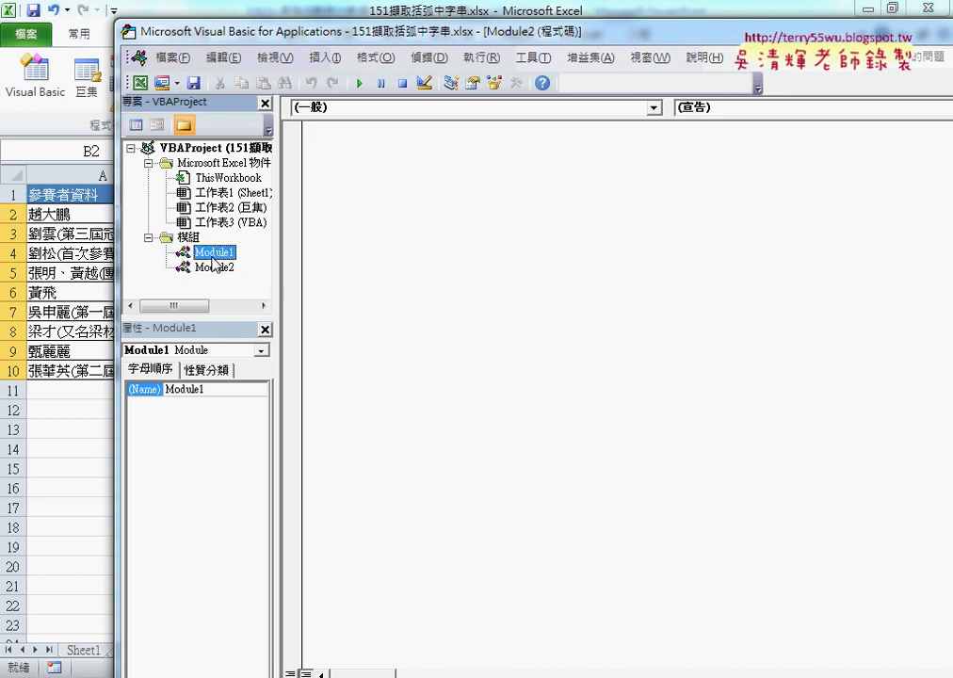
{"action": "double_click", "coordinate": [213, 252]}
{"action": "left_click", "coordinate": [340, 359]}
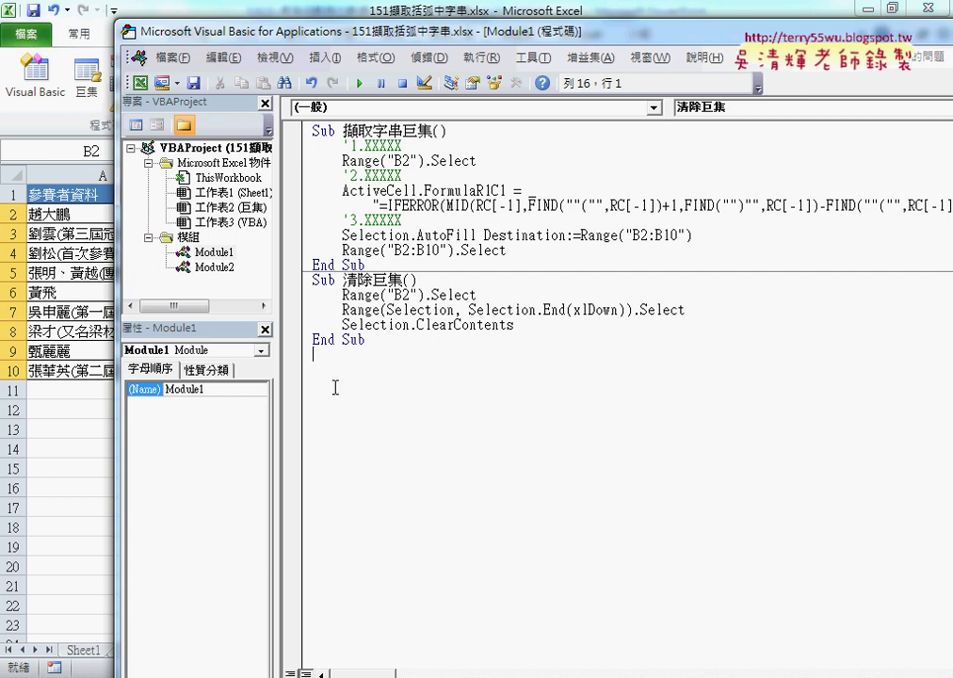
{"action": "double_click", "coordinate": [213, 267]}
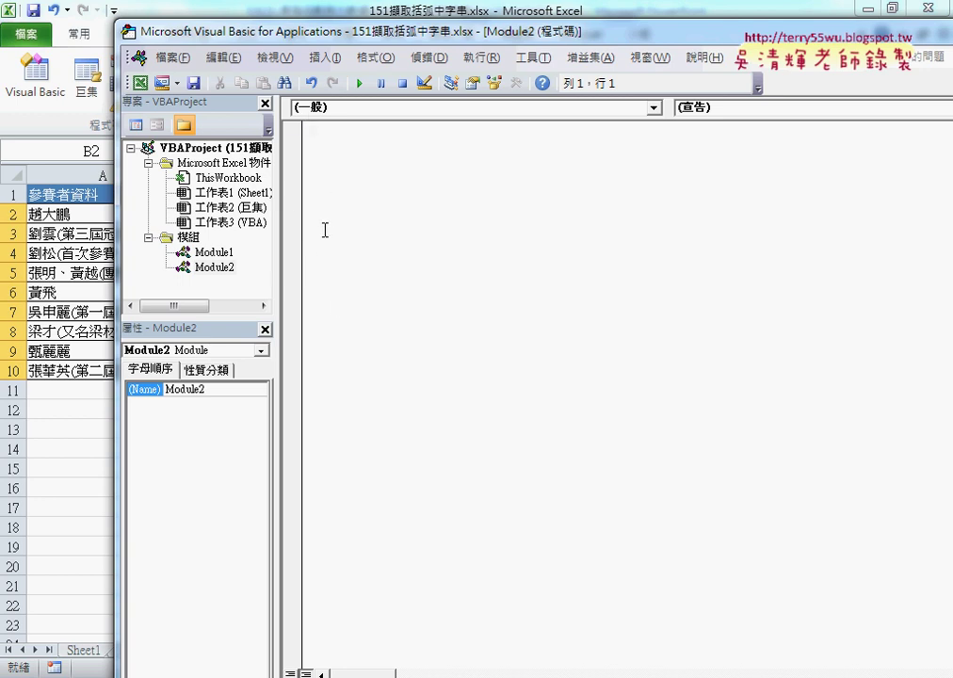
Step: Move the code editor aside and bring up the PowerPoint lecture slides
{"action": "left_click_drag", "start_coordinate": [235, 31], "coordinate": [257, 61]}
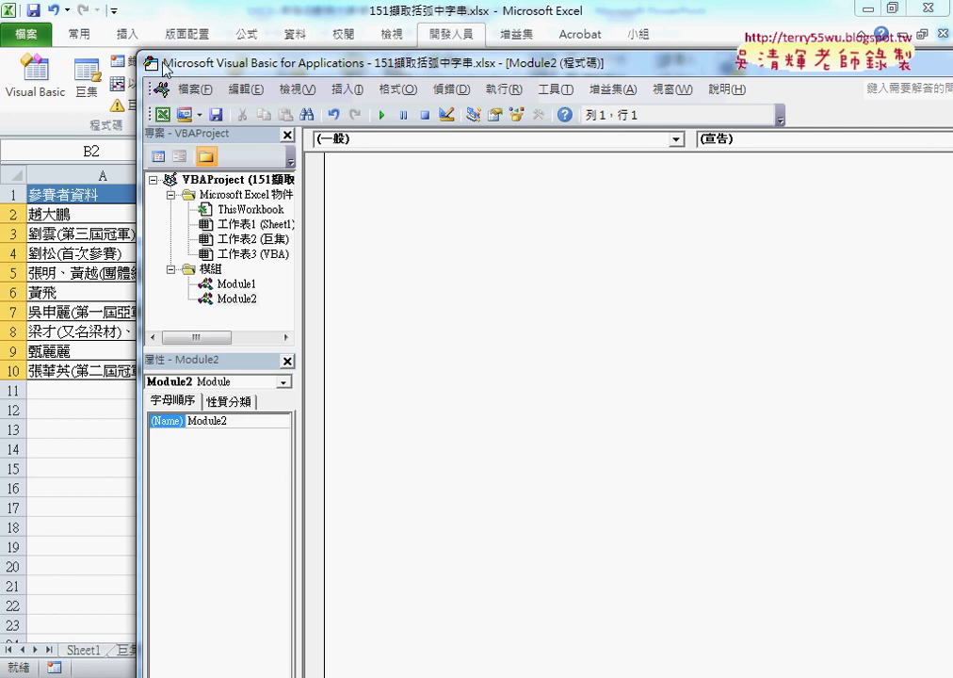
{"action": "mouse_move", "coordinate": [173, 74]}
{"action": "left_mouse_down"}
{"action": "mouse_move", "coordinate": [335, 181]}
{"action": "mouse_move", "coordinate": [386, 58]}
{"action": "left_mouse_up"}
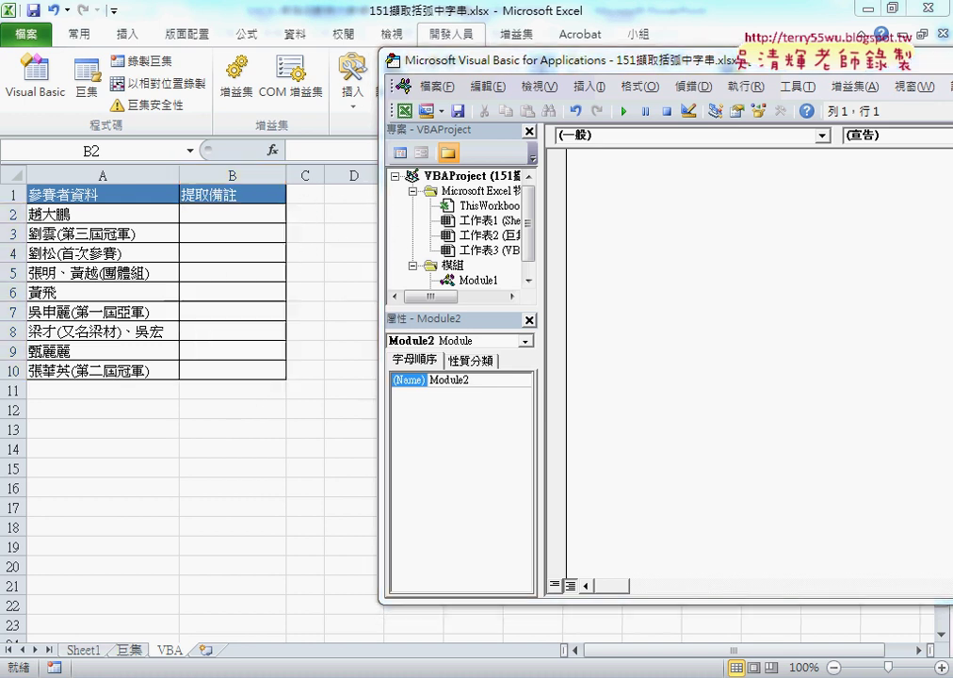
{"action": "left_click", "coordinate": [424, 604]}
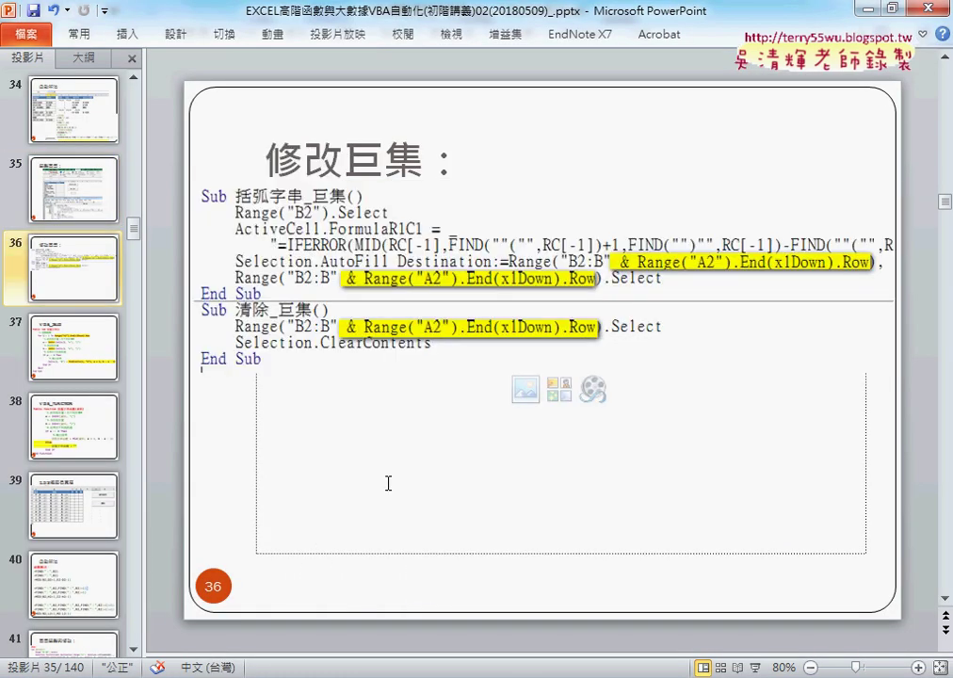
Step: Scroll the slide pane down to slide 37 with the VBA_SUB loop code
{"action": "scroll", "coordinate": [388, 484], "scroll_direction": "down", "scroll_amount": 1}
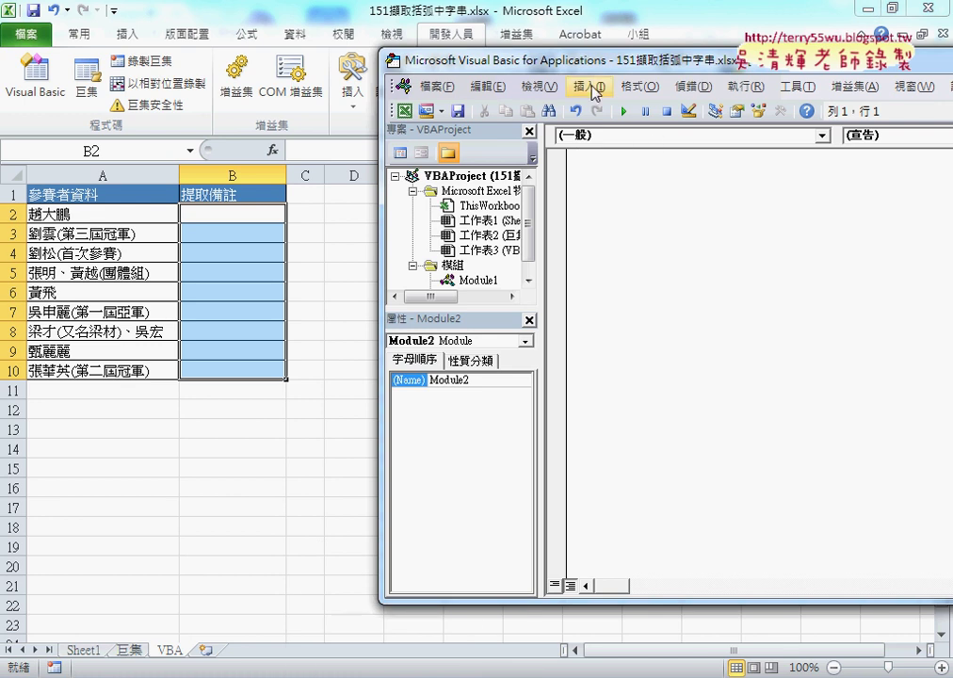
Step: Insert a Public Sub procedure named 括弧字串 into Module2 and indent its empty line
{"action": "left_click_drag", "start_coordinate": [466, 60], "coordinate": [330, 64]}
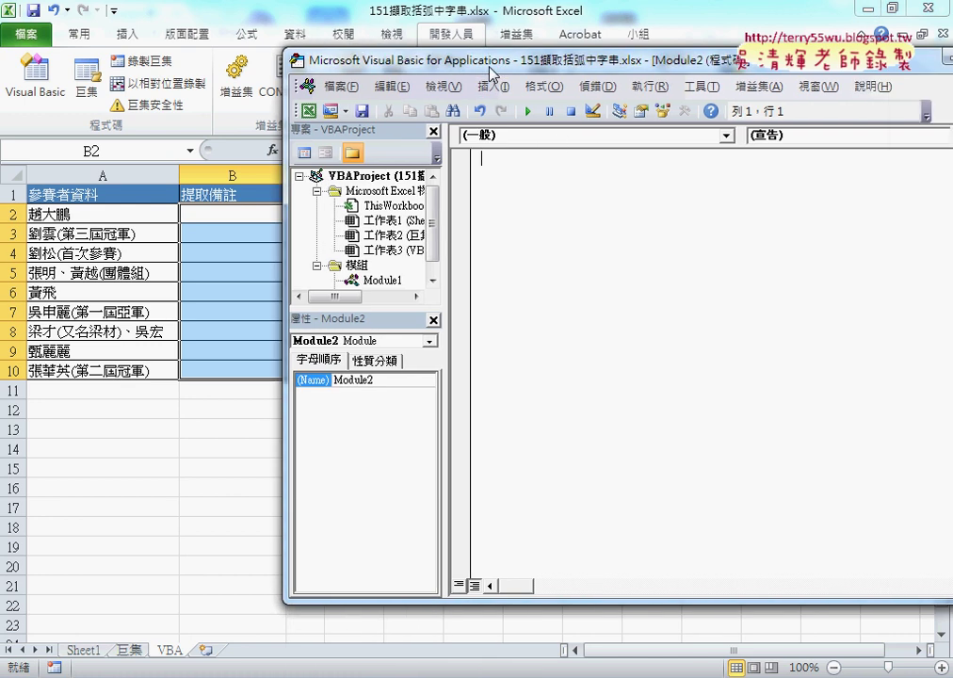
{"action": "left_click", "coordinate": [452, 90]}
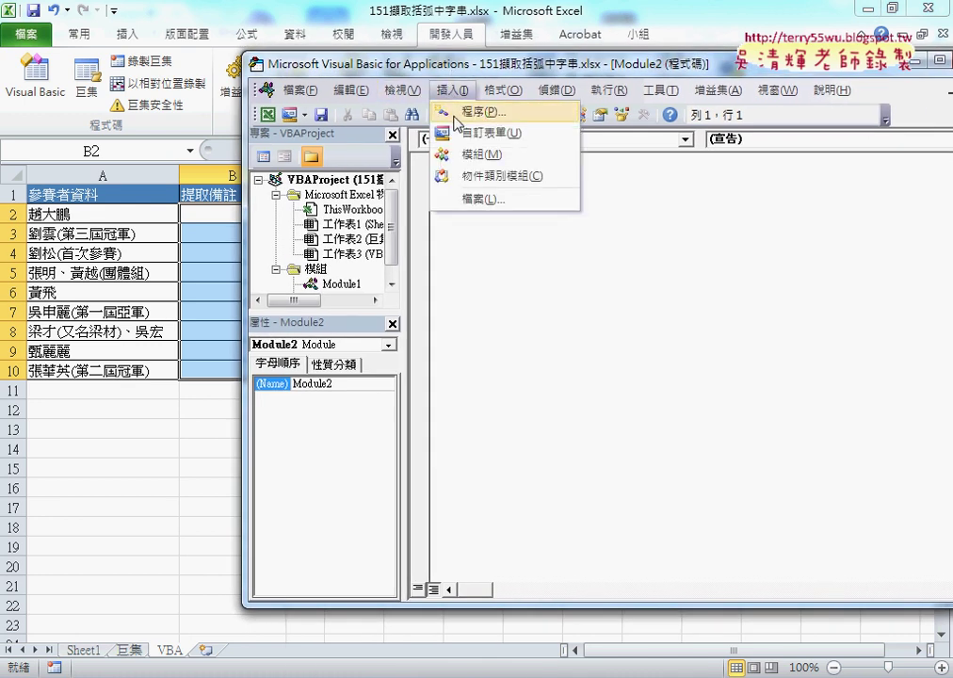
{"action": "left_click_drag", "start_coordinate": [277, 314], "coordinate": [277, 362]}
{"action": "left_click", "coordinate": [451, 90]}
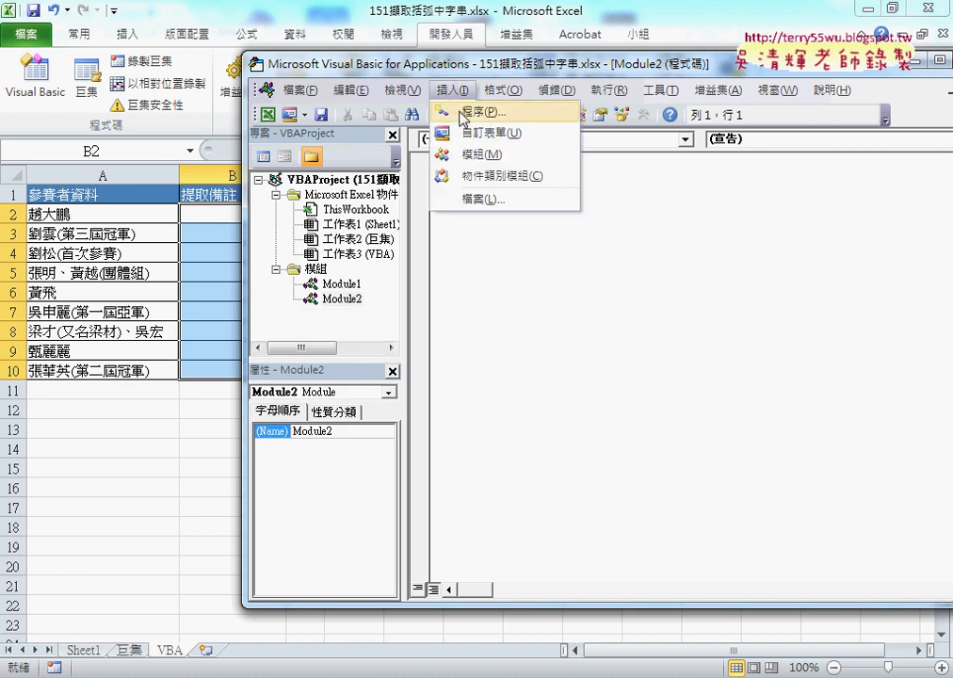
{"action": "left_click", "coordinate": [457, 118]}
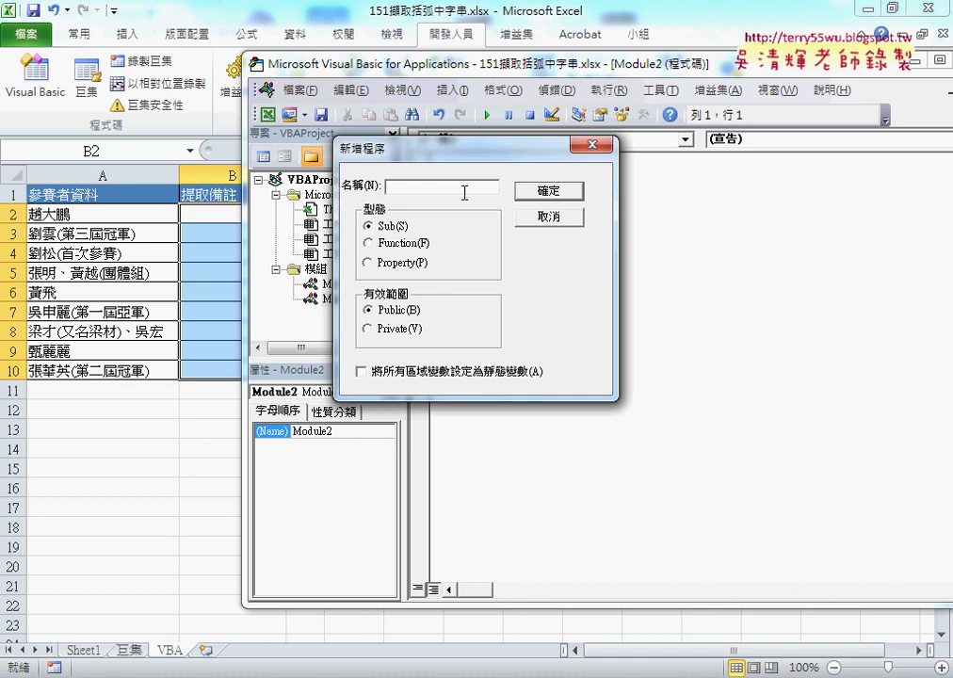
{"action": "type", "text": "括弧字串"}
{"action": "left_click", "coordinate": [550, 192]}
{"action": "key", "text": "Tab"}
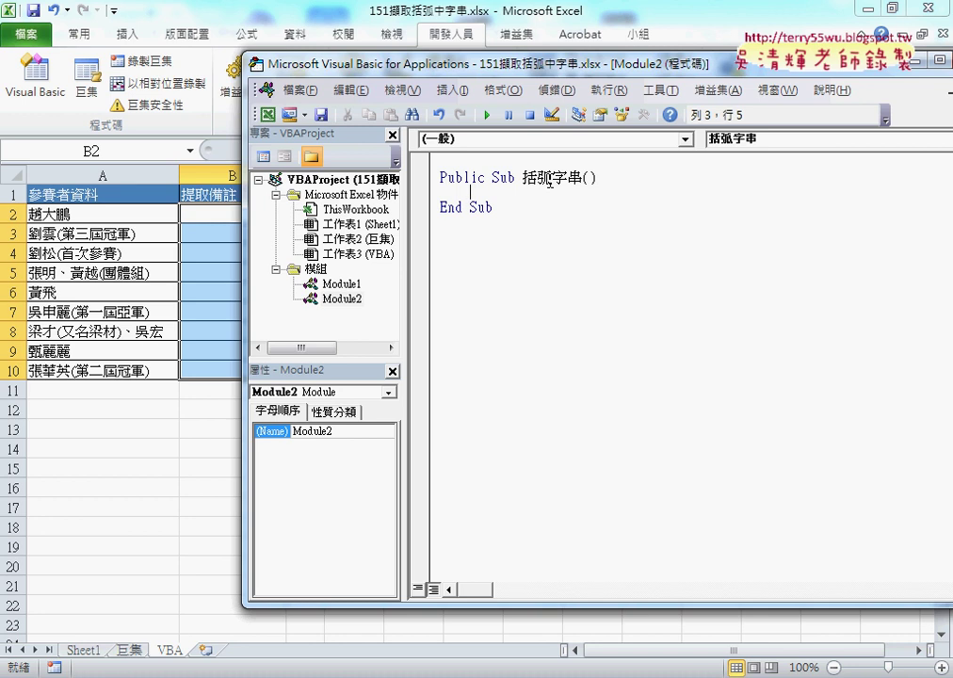
Step: Write a For i=2 To 10 loop closed by Next, with an indented blank line inside
{"action": "left_click_drag", "start_coordinate": [401, 66], "coordinate": [461, 61]}
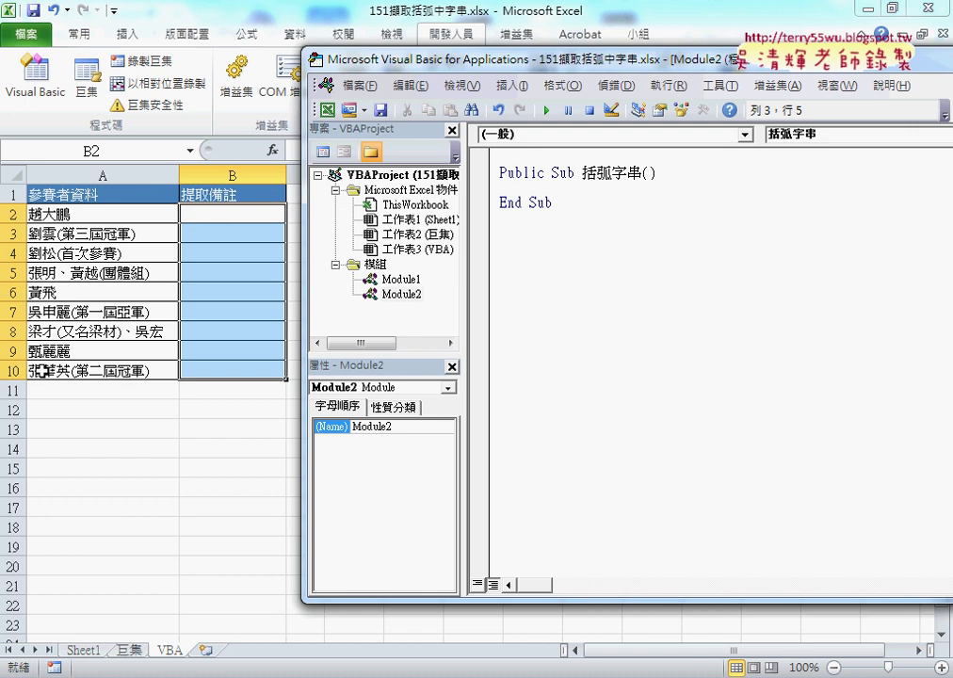
{"action": "type", "text": "ㄈㄜ"}
{"action": "key", "text": "Escape"}
{"action": "type", "text": "for "}
{"action": "type", "text": "i="}
{"action": "type", "text": "2 to 10"}
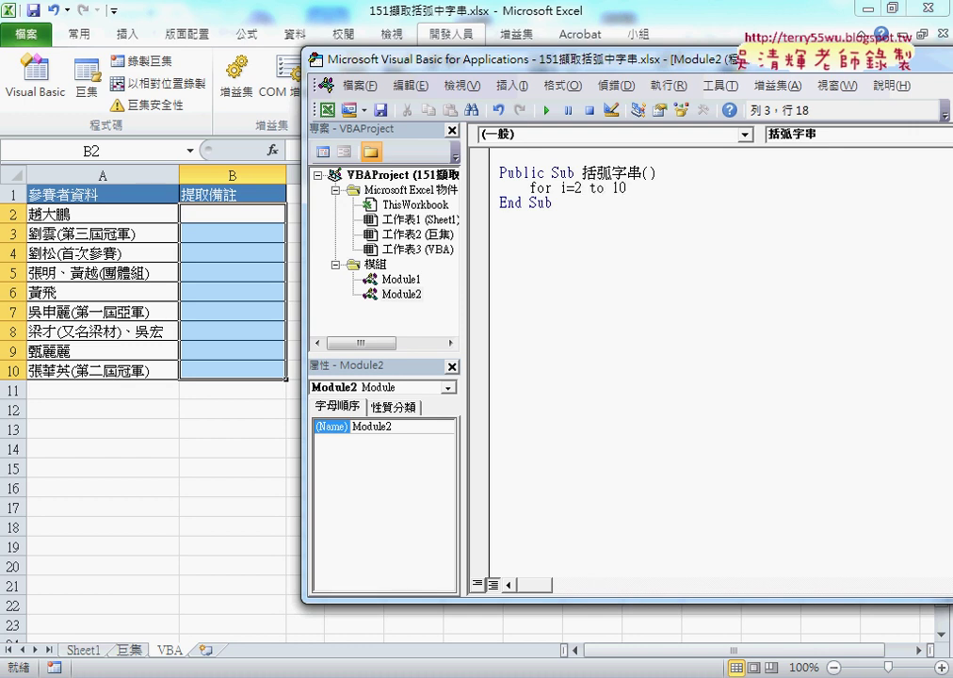
{"action": "key", "text": "Return"}
{"action": "key", "text": "Return"}
{"action": "type", "text": "next"}
{"action": "left_click", "coordinate": [531, 201]}
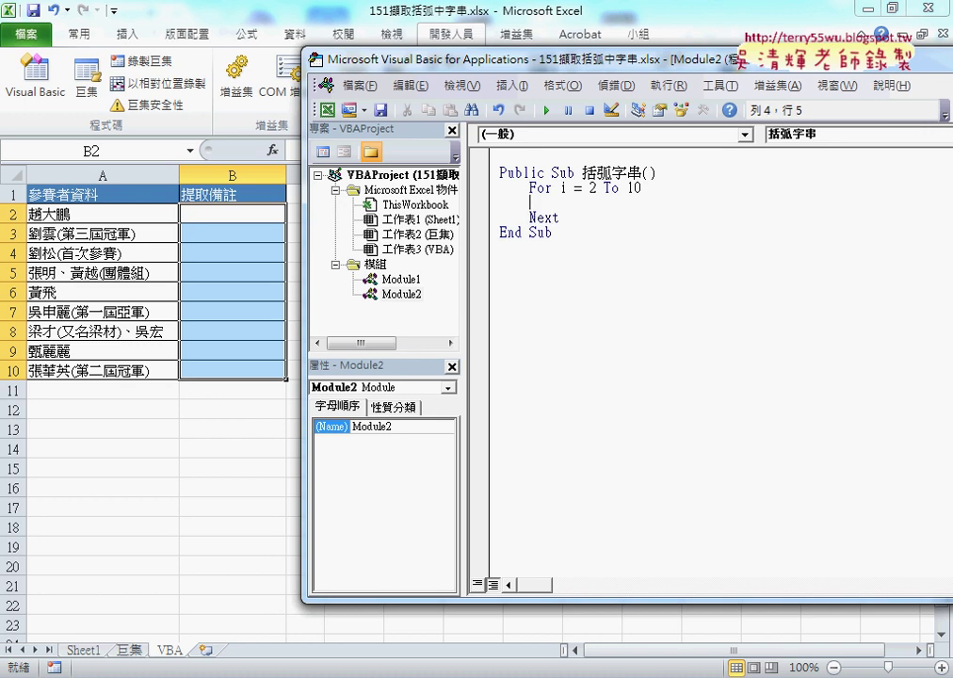
{"action": "key", "text": "Tab"}
Step: Start the loop body with a = VBA.InStr( by picking InStr from the IntelliSense list
{"action": "type", "text": "a"}
{"action": "type", "text": "="}
{"action": "type", "text": "vba"}
{"action": "type", "text": "."}
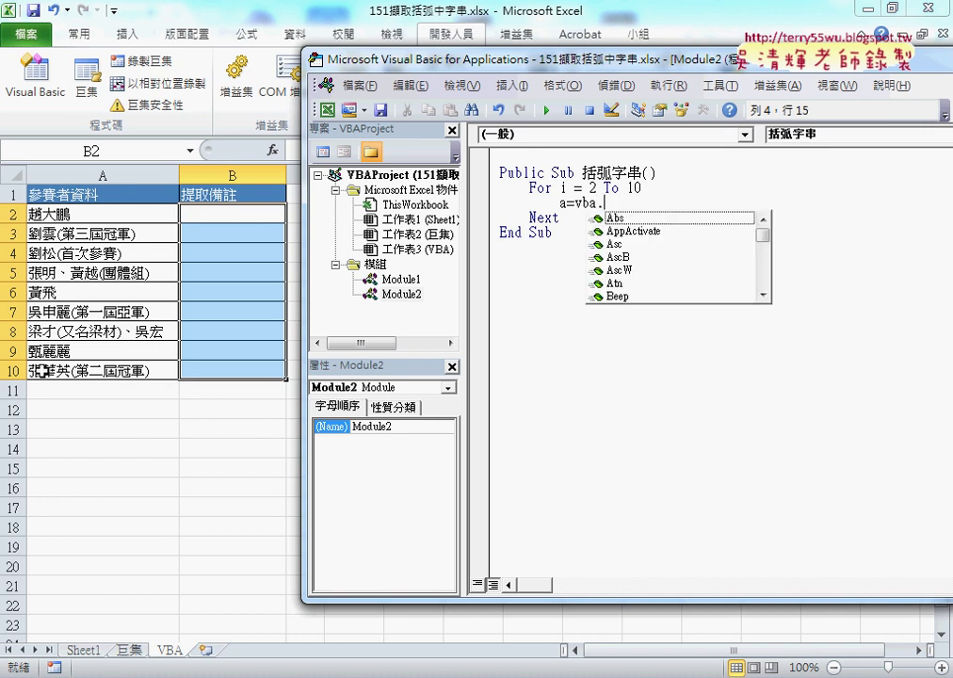
{"action": "type", "text": "in"}
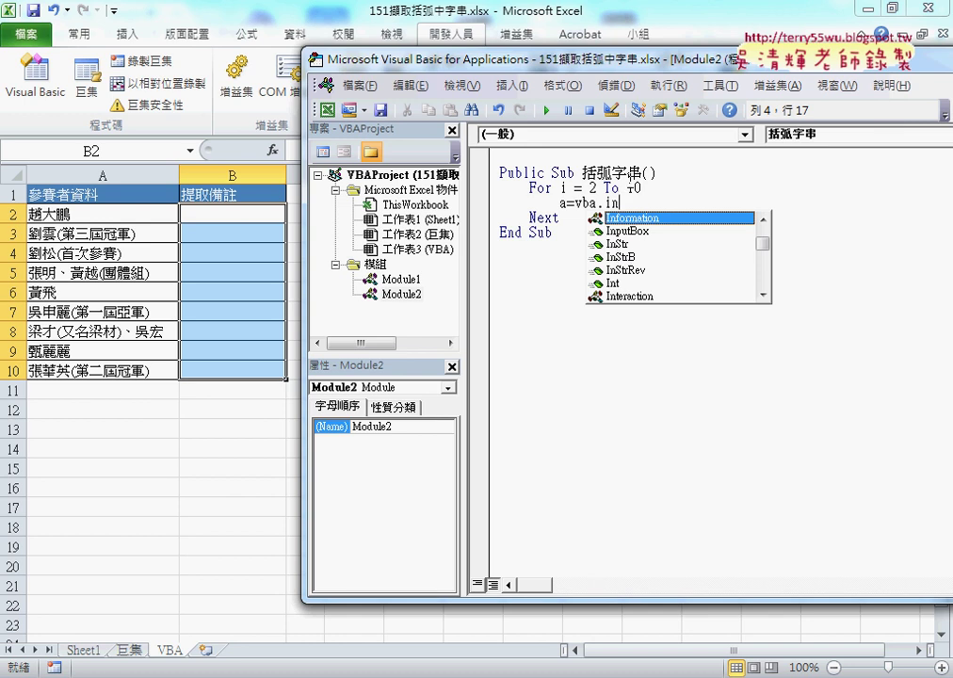
{"action": "key", "text": "Down"}
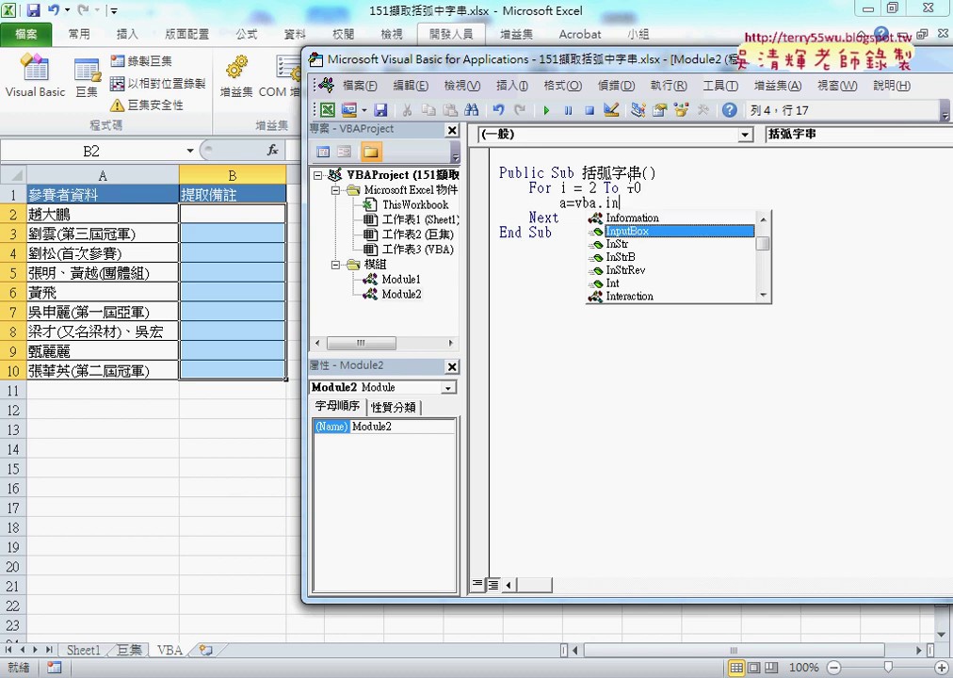
{"action": "key", "text": "Down"}
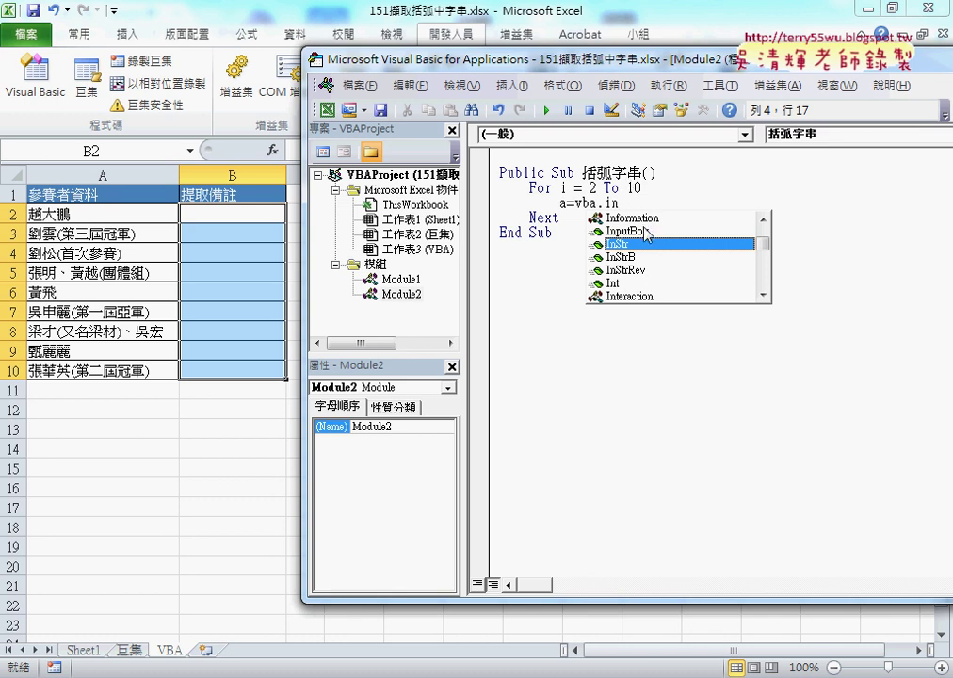
{"action": "key", "text": "Tab"}
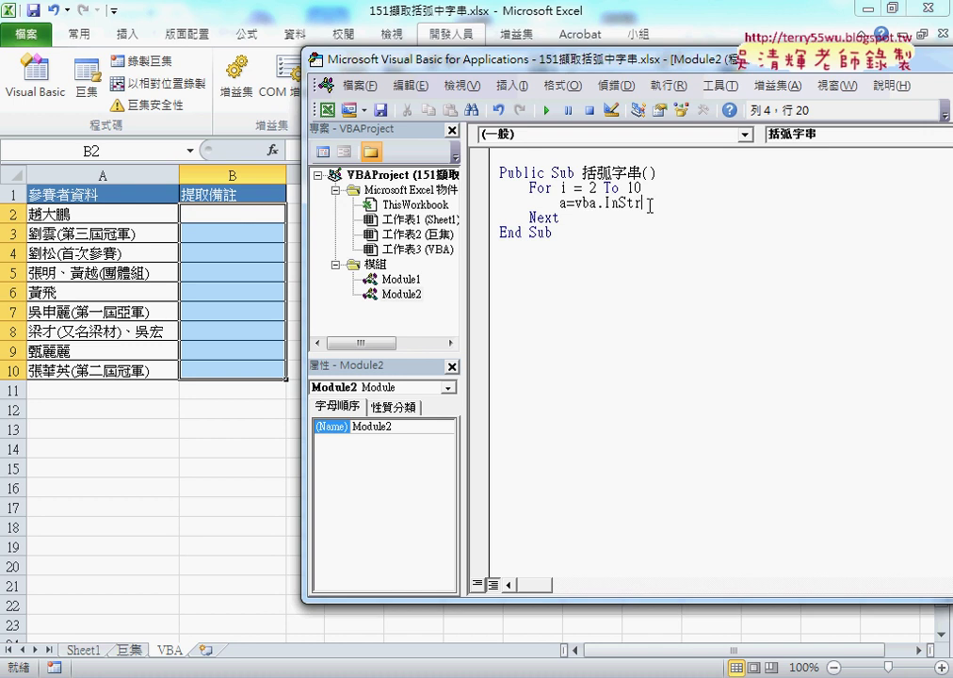
{"action": "type", "text": "("}
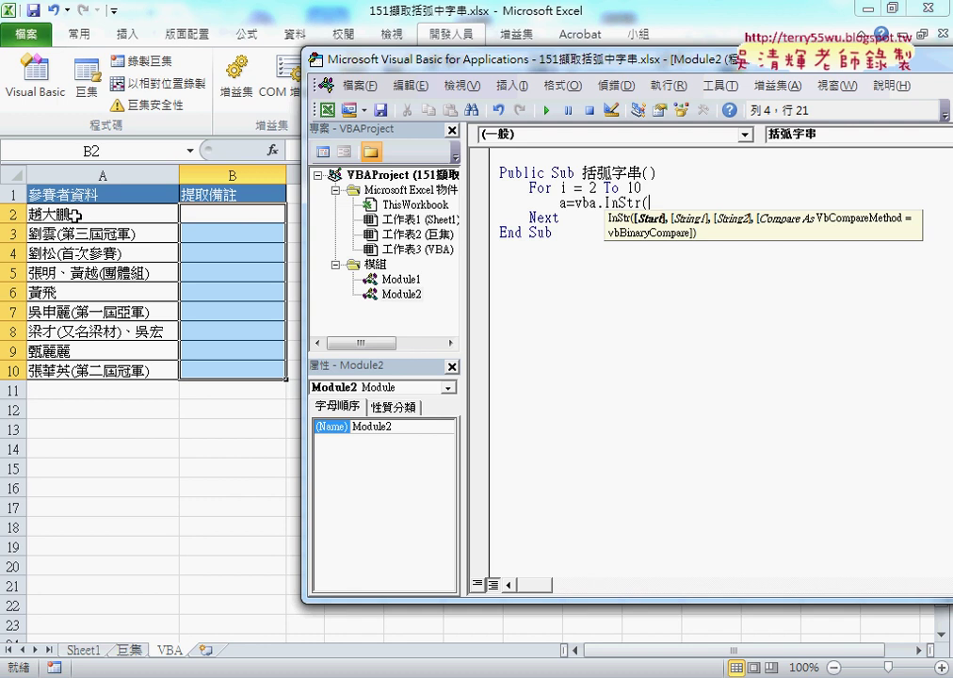
Step: Complete a = VBA.InStr(Cells(i, "A"), "(") and select the whole statement for copying
{"action": "type", "text": "cells(i"}
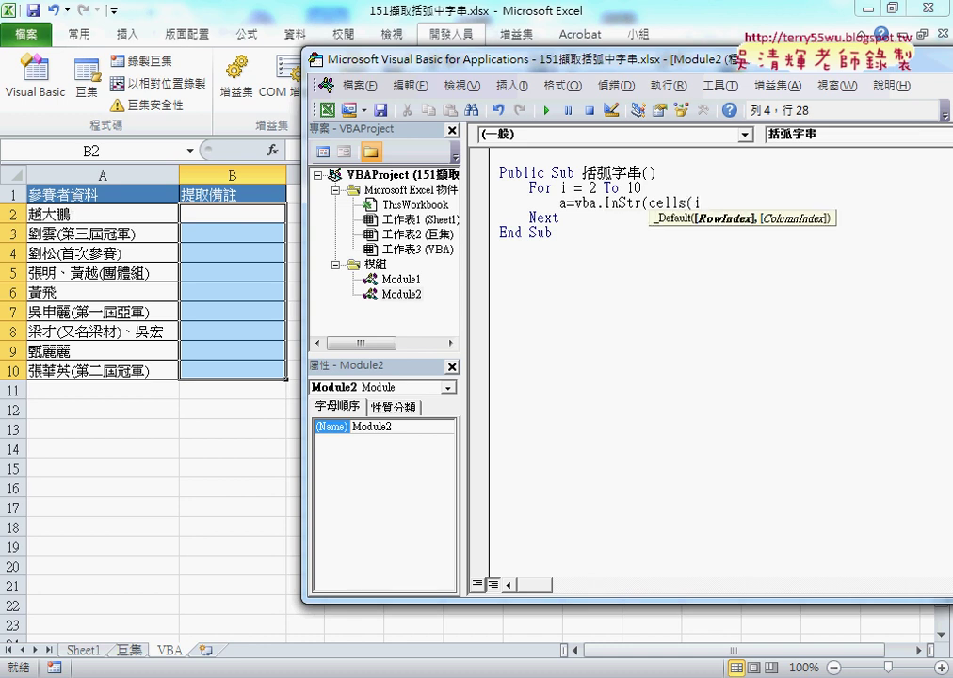
{"action": "type", "text": ",\""}
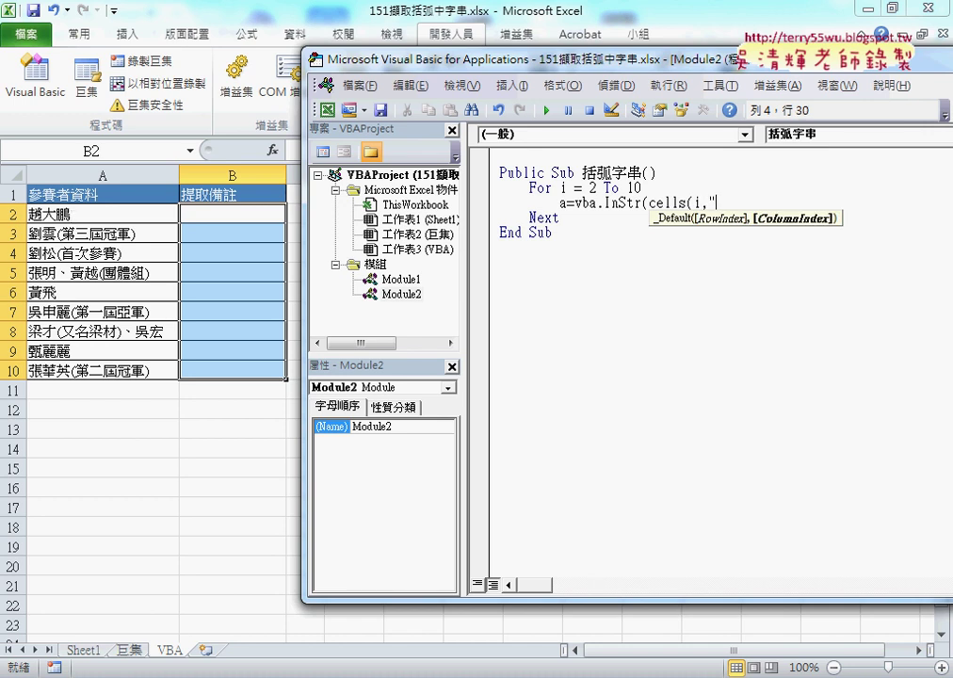
{"action": "type", "text": "A\")"}
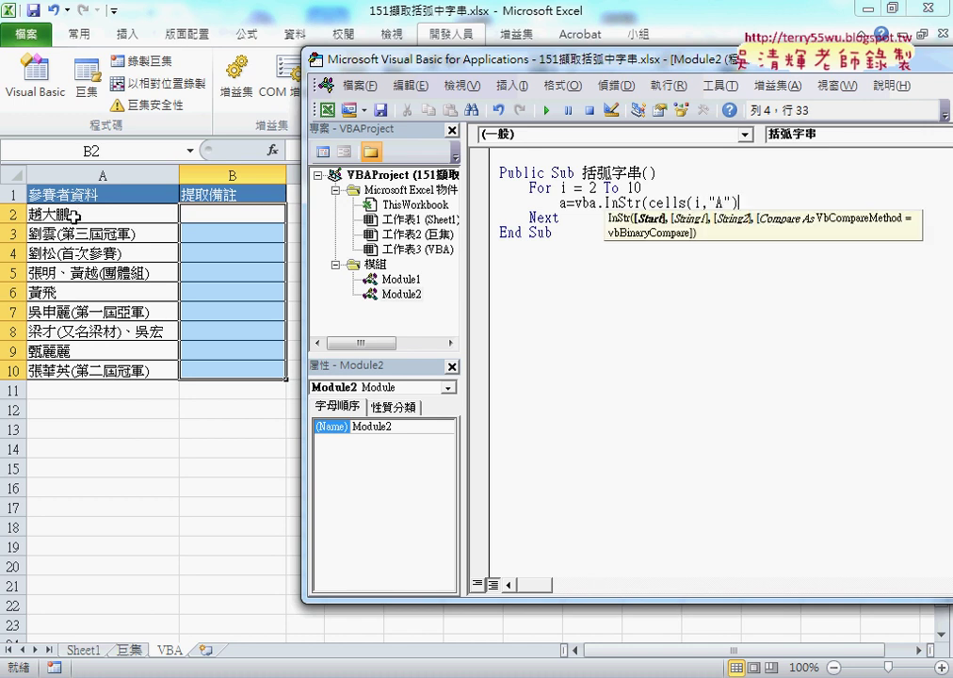
{"action": "type", "text": ","}
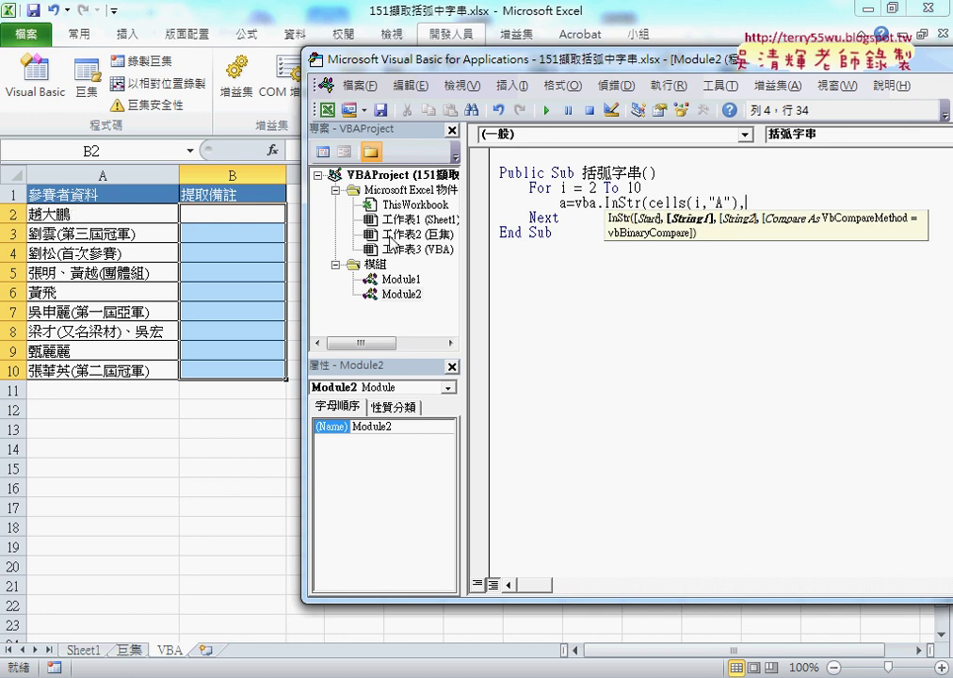
{"action": "type", "text": "\"(\""}
{"action": "type", "text": ")"}
{"action": "key", "text": "Return"}
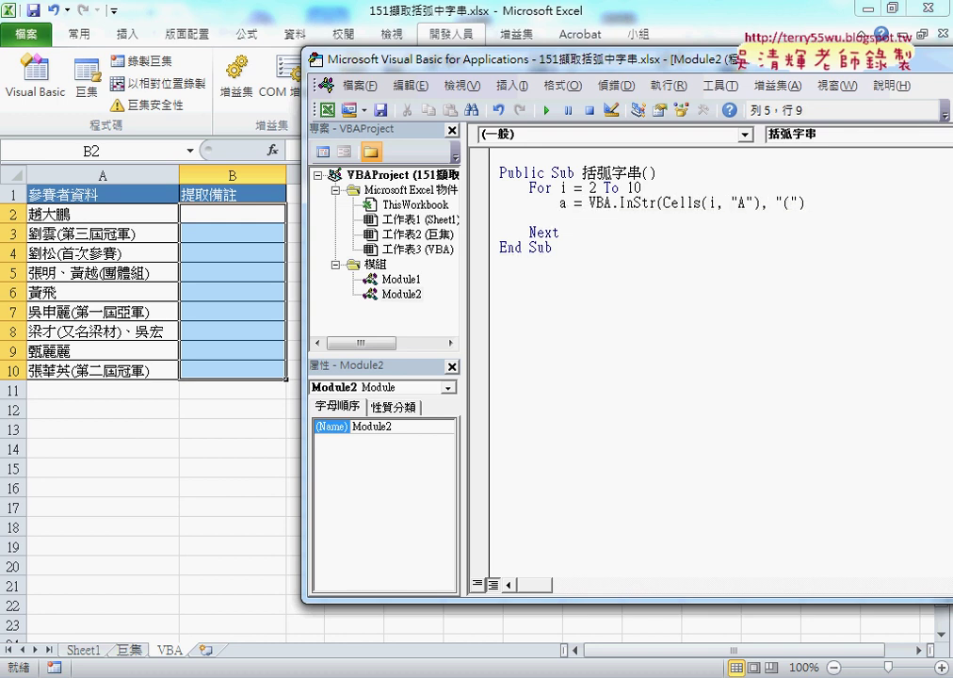
{"action": "left_click", "coordinate": [655, 203]}
{"action": "left_click_drag", "start_coordinate": [655, 202], "coordinate": [622, 204]}
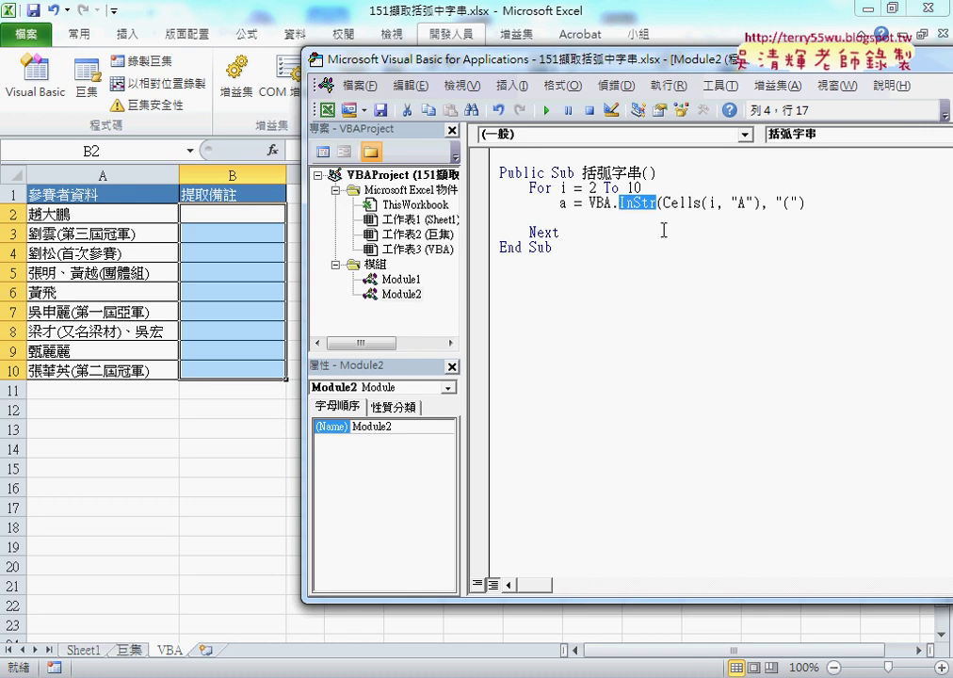
{"action": "double_click", "coordinate": [565, 202]}
{"action": "mouse_move", "coordinate": [577, 202]}
{"action": "left_mouse_down"}
{"action": "mouse_move", "coordinate": [652, 207]}
{"action": "mouse_move", "coordinate": [644, 231]}
{"action": "left_mouse_up"}
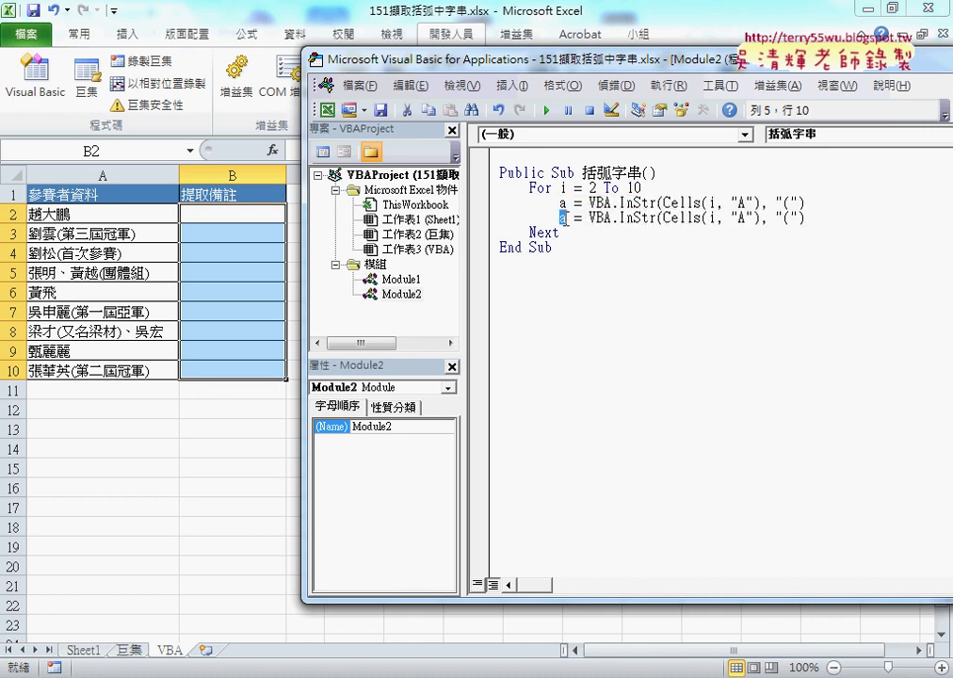
Step: Turn the pasted copy into b = VBA.InStr(Cells(i, "A"), ")") and open a new line below
{"action": "type", "text": "b"}
{"action": "double_click", "coordinate": [787, 218]}
{"action": "type", "text": ")"}
{"action": "left_click", "coordinate": [818, 218]}
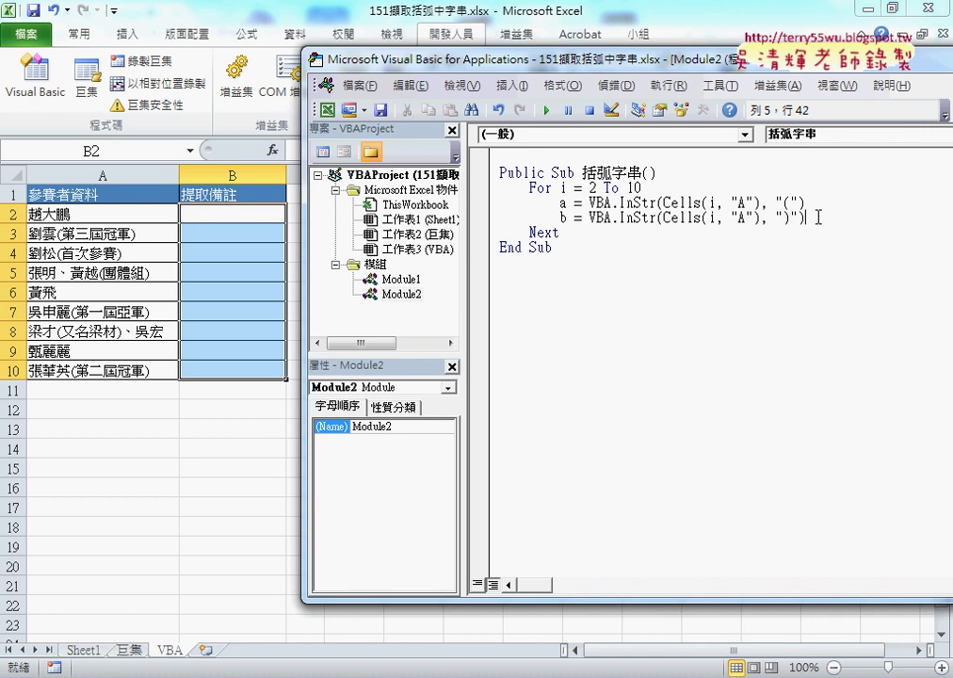
{"action": "key", "text": "Return"}
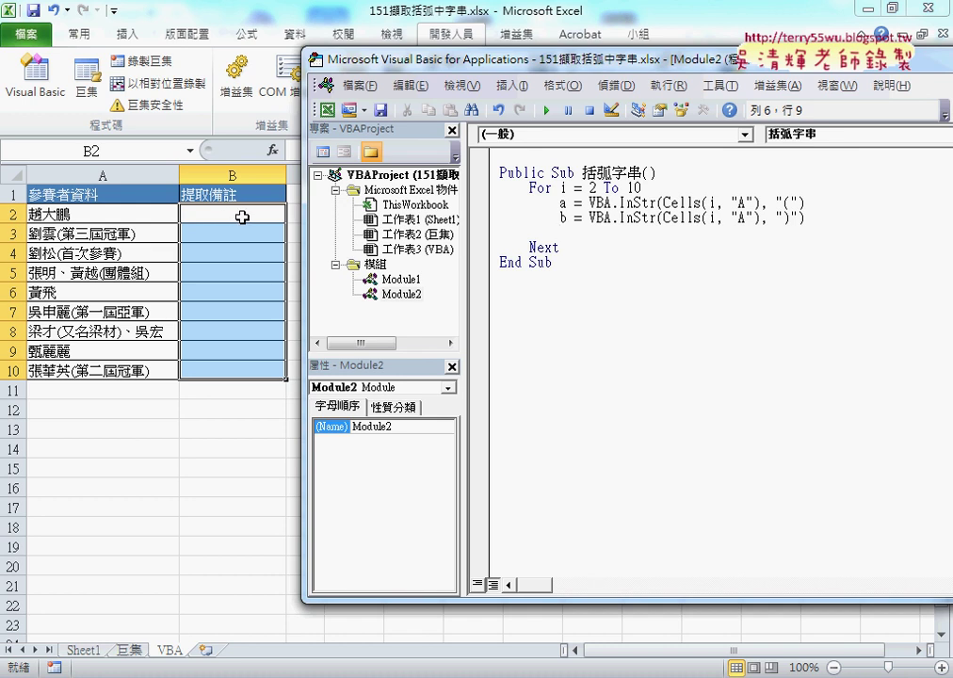
Step: Begin the column B assignment with cells(i,"B")=mid( on the new line
{"action": "type", "text": "ce"}
{"action": "type", "text": "lls"}
{"action": "type", "text": "(i,"}
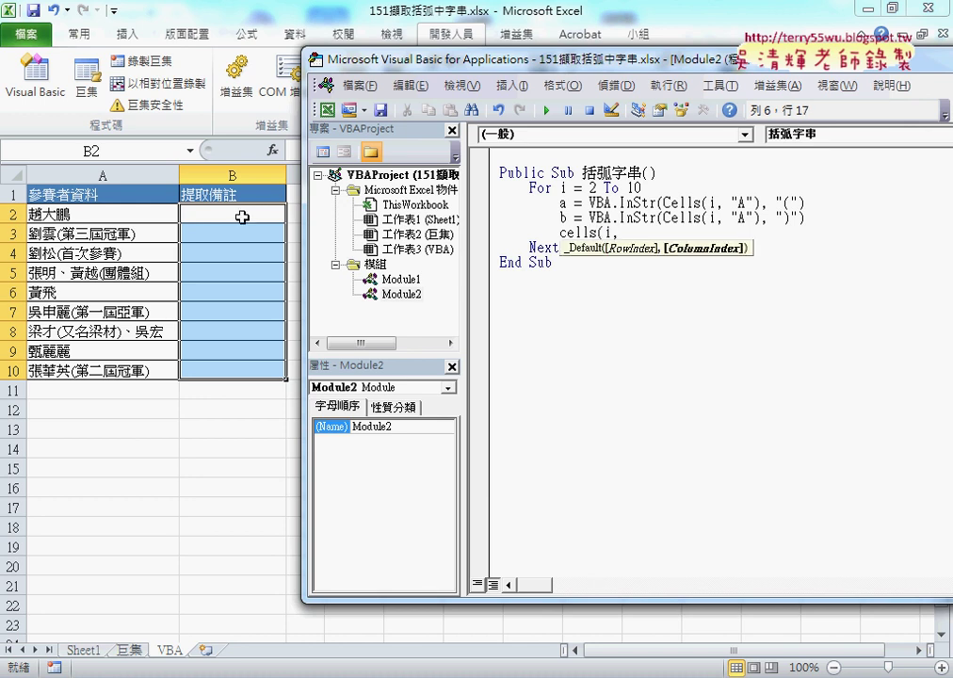
{"action": "type", "text": "\"B\")"}
{"action": "type", "text": "="}
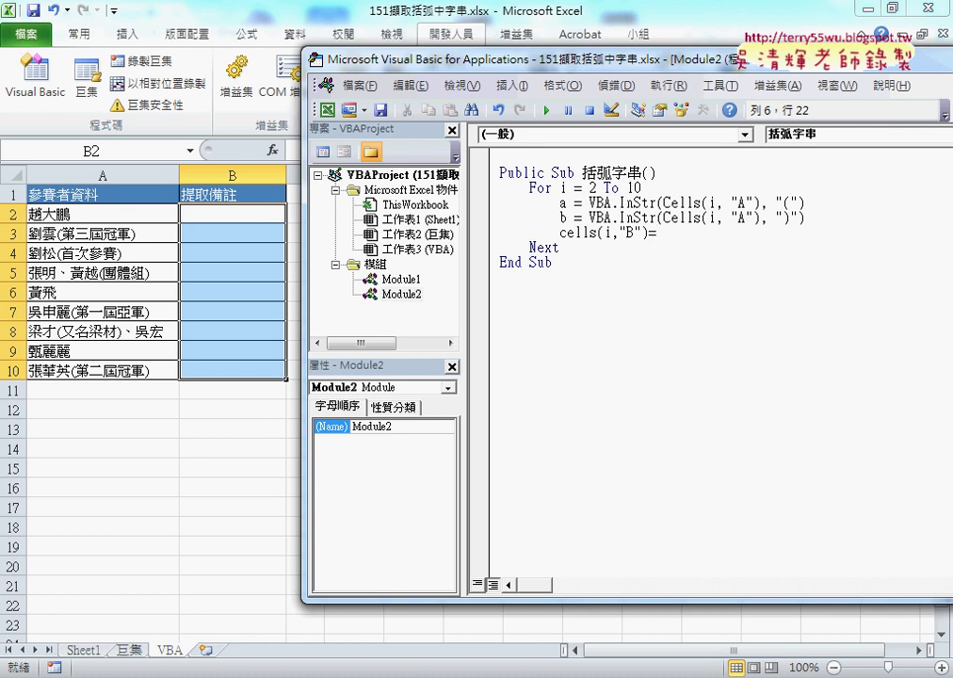
{"action": "type", "text": "mid"}
{"action": "type", "text": "("}
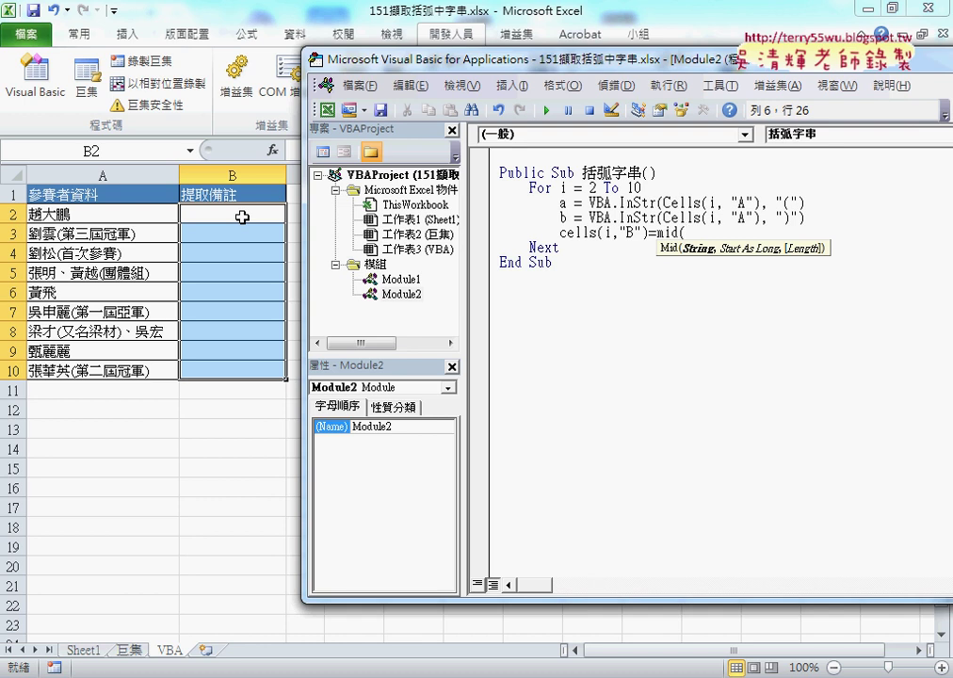
Step: Copy the cells(i,"B") reference into Mid as its first argument, changing B to A
{"action": "mouse_move", "coordinate": [558, 232]}
{"action": "left_mouse_down"}
{"action": "mouse_move", "coordinate": [641, 232]}
{"action": "mouse_move", "coordinate": [559, 232]}
{"action": "left_mouse_up"}
{"action": "double_click", "coordinate": [657, 231]}
{"action": "key", "text": "ctrl+c"}
{"action": "left_click", "coordinate": [681, 232]}
{"action": "type", "text": "("}
{"action": "key", "text": "ctrl+v"}
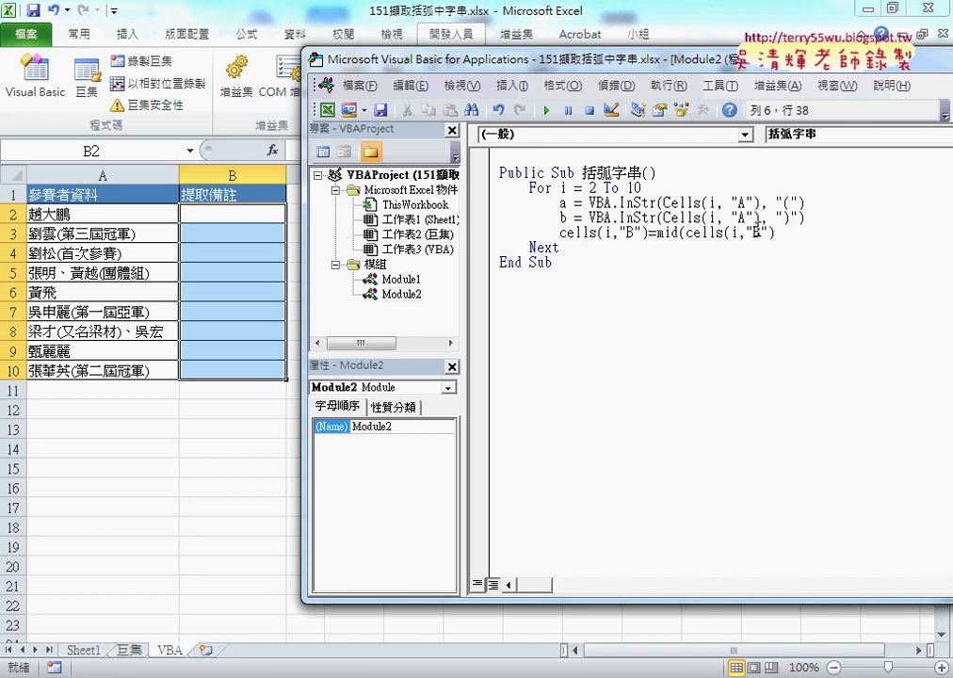
{"action": "double_click", "coordinate": [756, 231]}
{"action": "type", "text": "A"}
Step: Add the arguments a + 1 and b - a - 1 to close the Mid call
{"action": "left_click", "coordinate": [831, 232]}
{"action": "type", "text": ","}
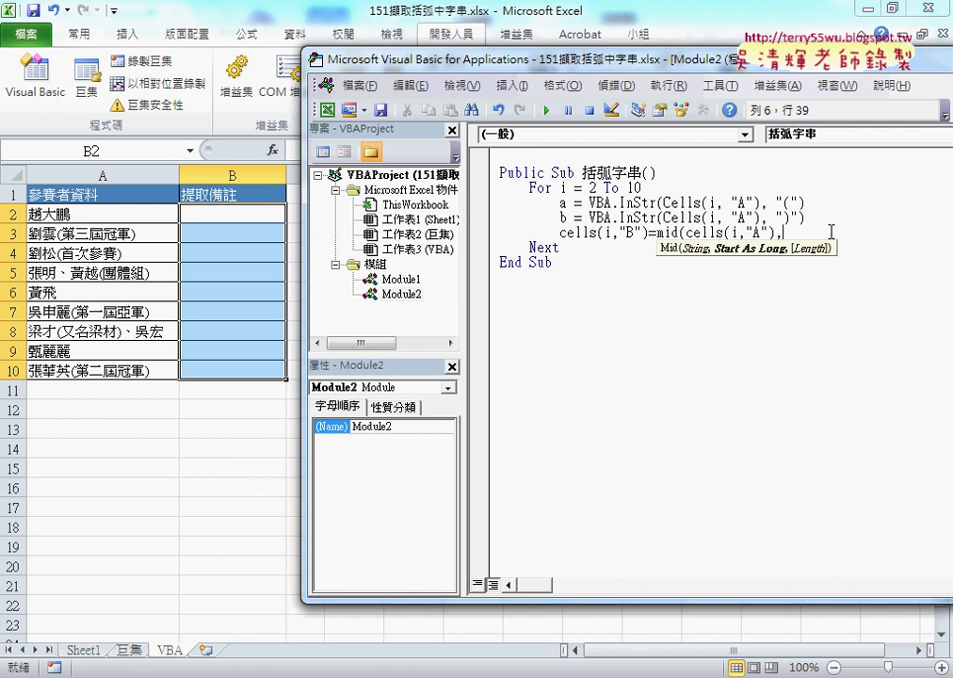
{"action": "type", "text": "a"}
{"action": "type", "text": "+1"}
{"action": "type", "text": ","}
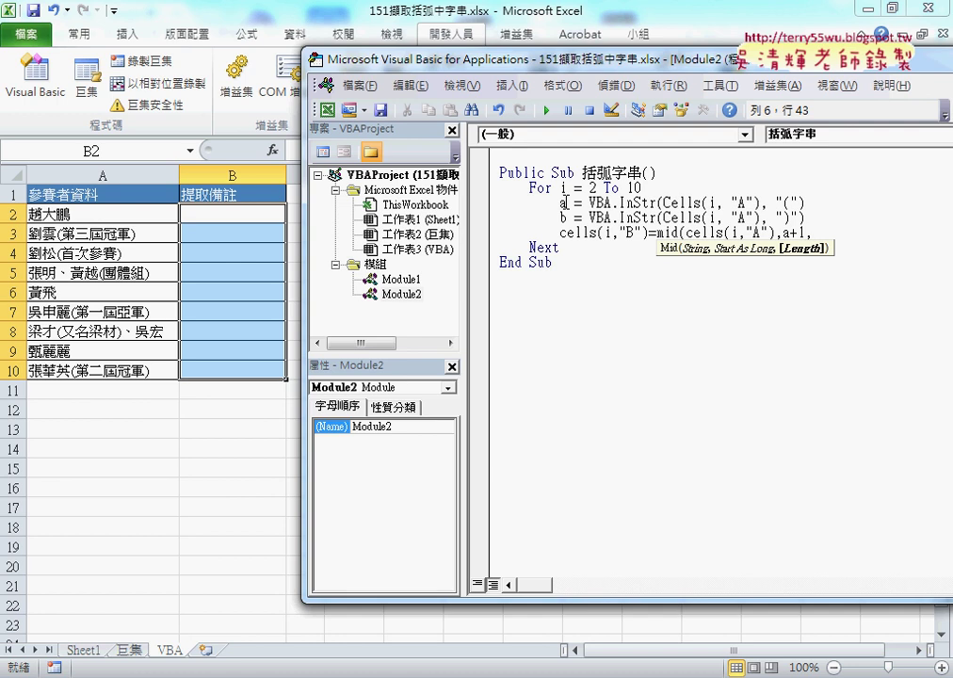
{"action": "type", "text": "b-"}
{"action": "type", "text": "a"}
{"action": "type", "text": "-"}
{"action": "type", "text": "1"}
{"action": "type", "text": ")"}
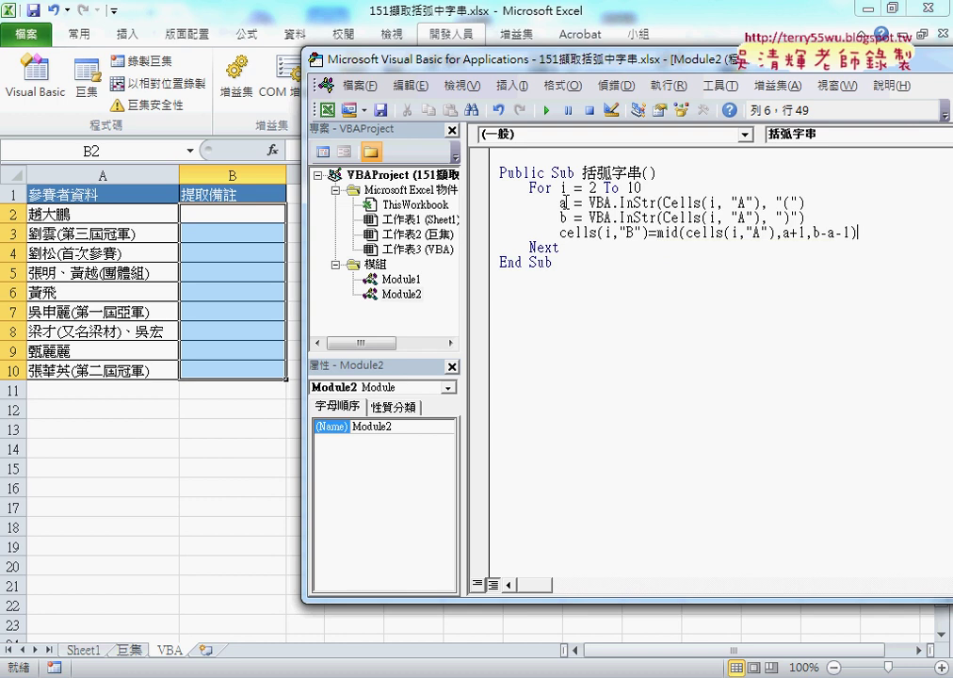
{"action": "left_click", "coordinate": [606, 351]}
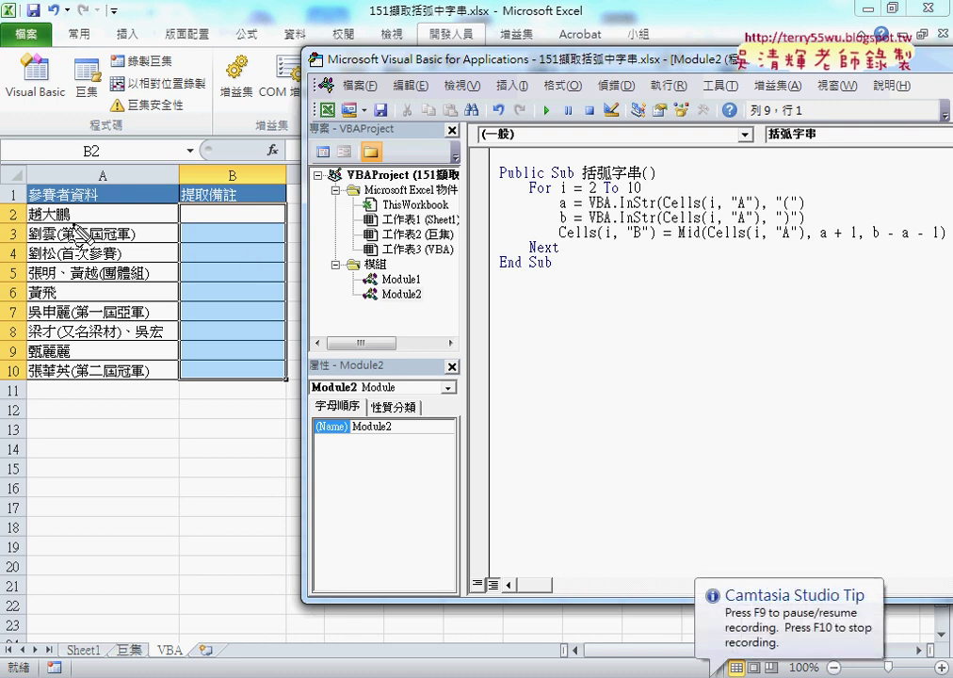
{"action": "left_click_drag", "start_coordinate": [44, 226], "coordinate": [109, 226]}
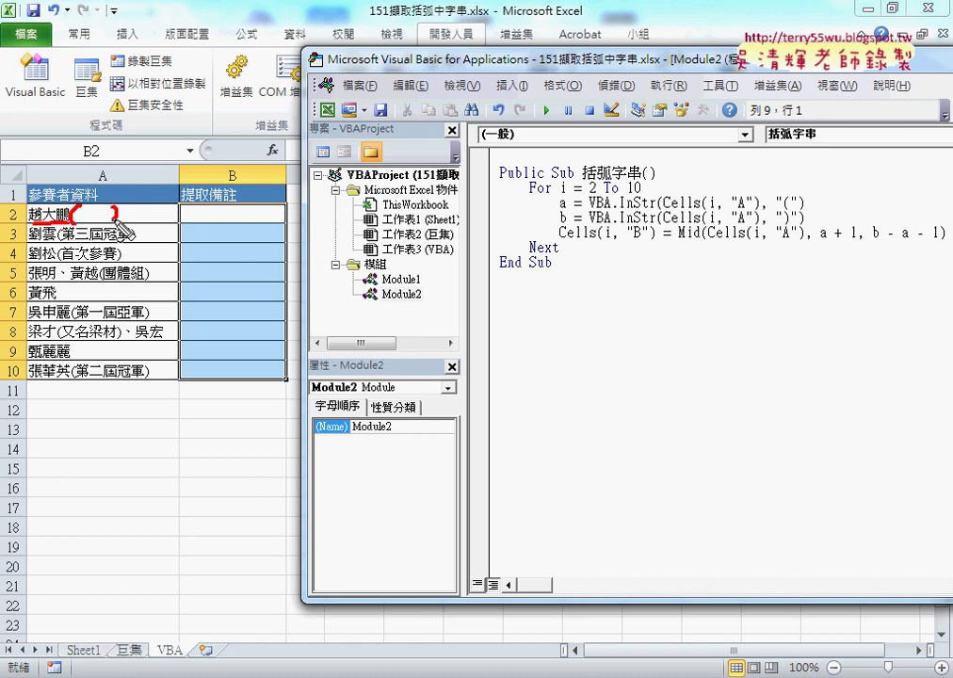
{"action": "left_click_drag", "start_coordinate": [778, 202], "coordinate": [789, 201]}
{"action": "left_click_drag", "start_coordinate": [559, 213], "coordinate": [660, 215]}
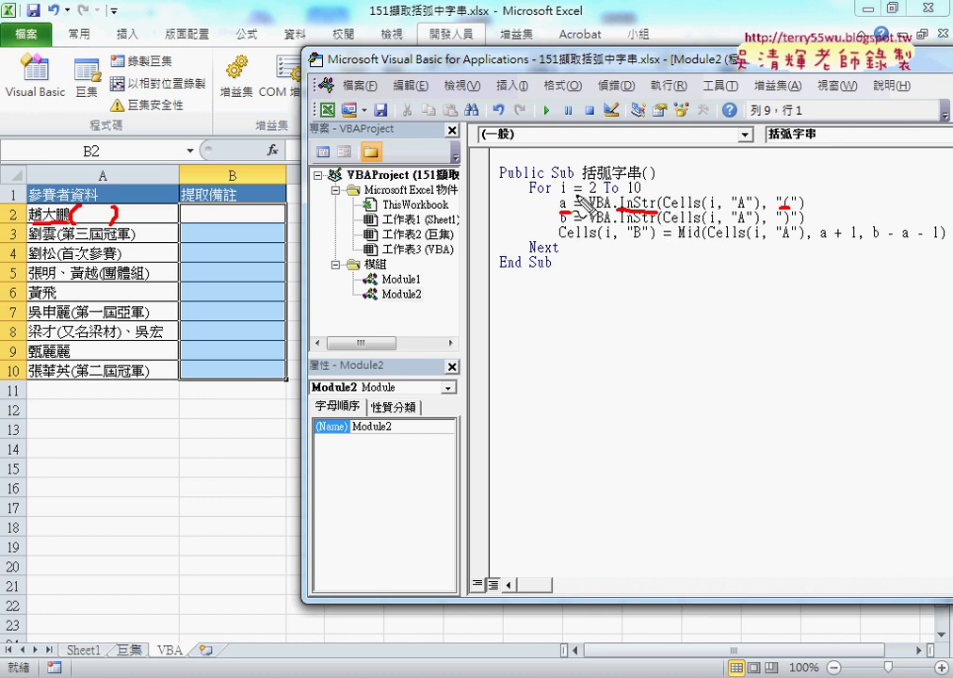
{"action": "mouse_move", "coordinate": [492, 93]}
{"action": "left_mouse_down"}
{"action": "mouse_move", "coordinate": [518, 92]}
{"action": "mouse_move", "coordinate": [500, 120]}
{"action": "left_mouse_up"}
{"action": "mouse_move", "coordinate": [515, 81]}
{"action": "left_mouse_down"}
{"action": "mouse_move", "coordinate": [513, 119]}
{"action": "mouse_move", "coordinate": [524, 94]}
{"action": "left_mouse_up"}
{"action": "left_click_drag", "start_coordinate": [492, 107], "coordinate": [524, 106]}
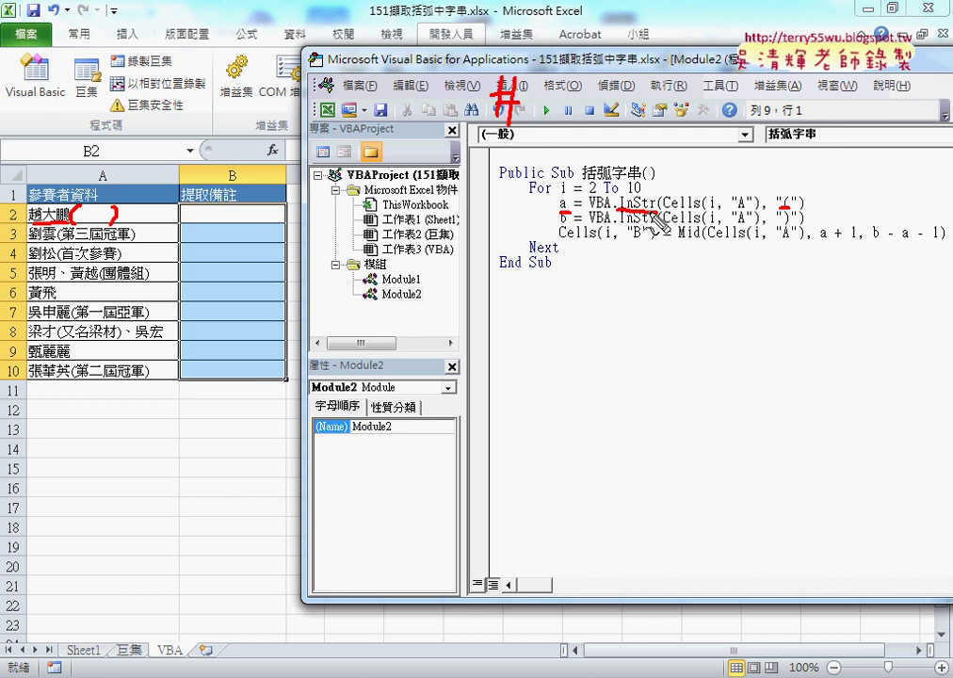
{"action": "mouse_move", "coordinate": [707, 143]}
{"action": "left_mouse_down"}
{"action": "mouse_move", "coordinate": [700, 167]}
{"action": "mouse_move", "coordinate": [704, 143]}
{"action": "left_mouse_up"}
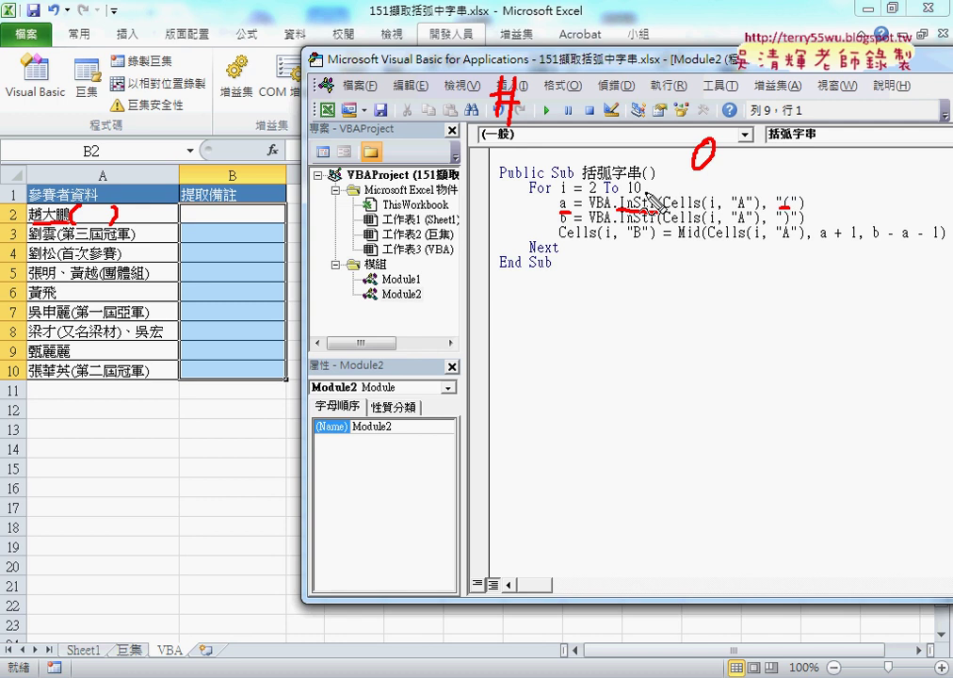
{"action": "left_click", "coordinate": [648, 202]}
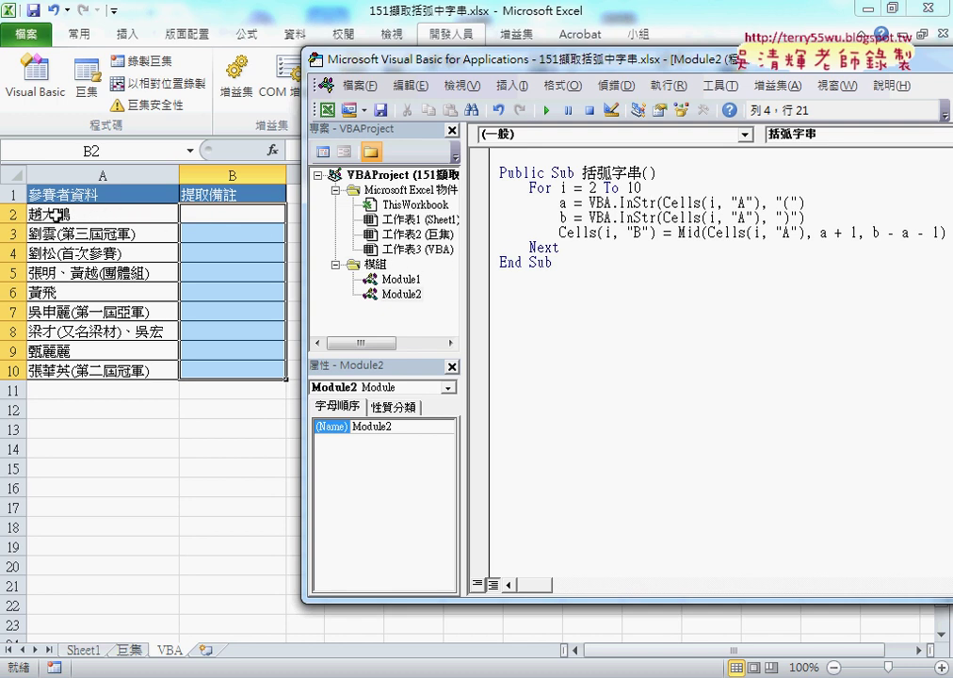
Step: Run 括弧字串 and choose Debug on run-time error 5 to break at the failing line
{"action": "left_click", "coordinate": [619, 232]}
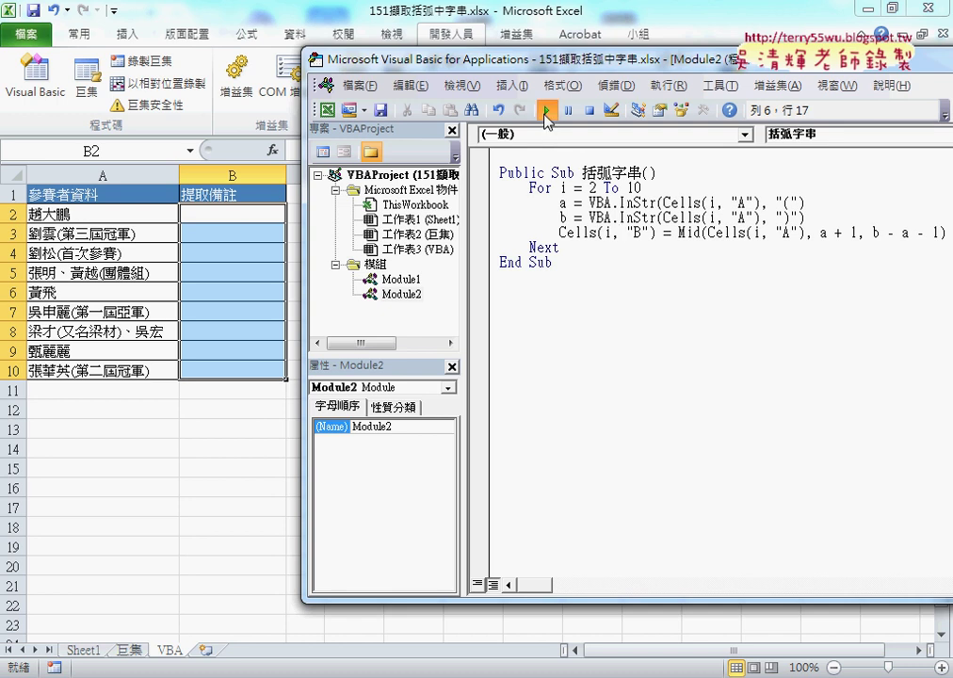
{"action": "left_click", "coordinate": [546, 112]}
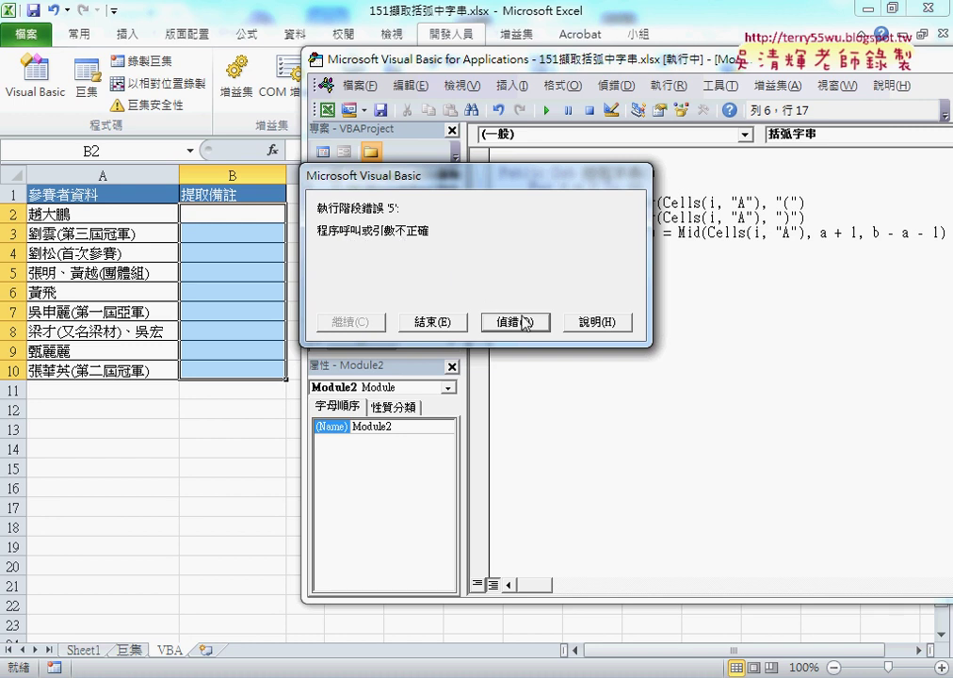
{"action": "left_click_drag", "start_coordinate": [481, 183], "coordinate": [483, 267]}
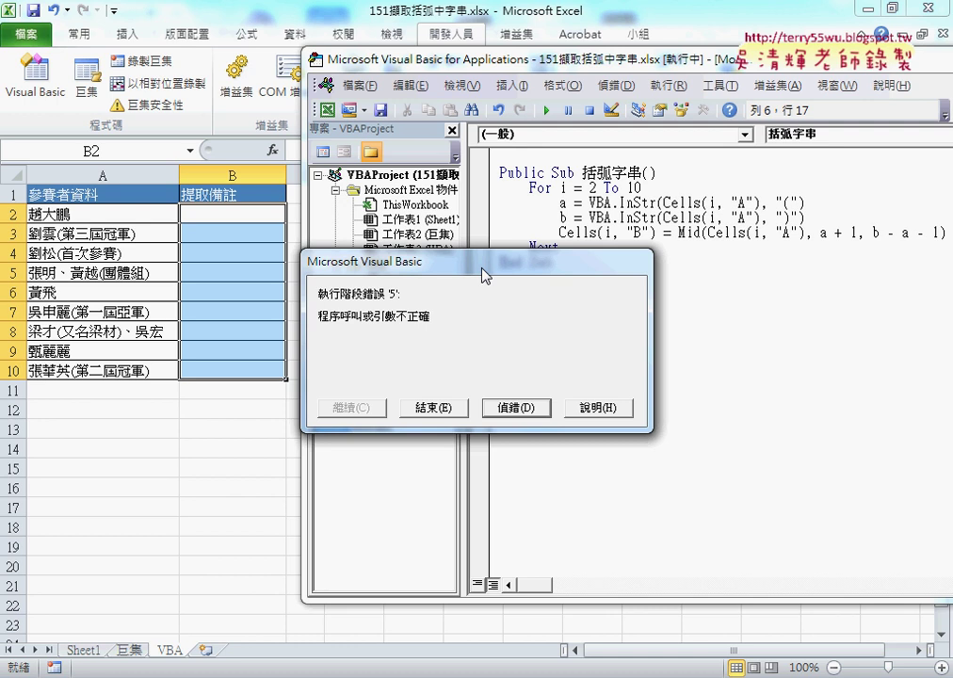
{"action": "left_click", "coordinate": [521, 407]}
{"action": "left_click_drag", "start_coordinate": [567, 69], "coordinate": [291, 83]}
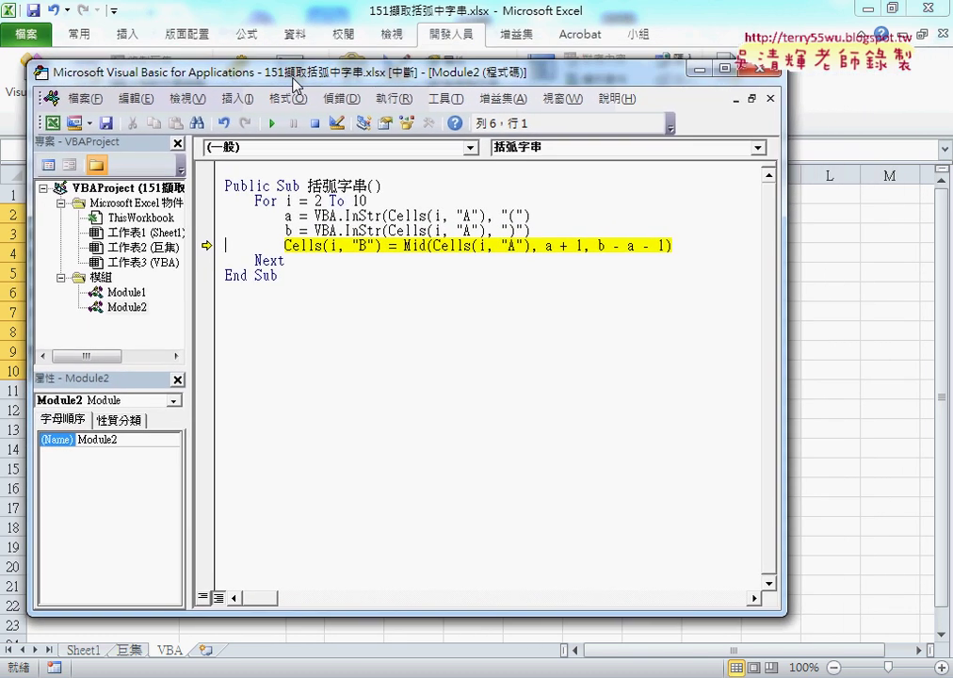
Step: Inspect the values of a, b and the Mid expression b - a - 1 in break mode
{"action": "mouse_move", "coordinate": [450, 245]}
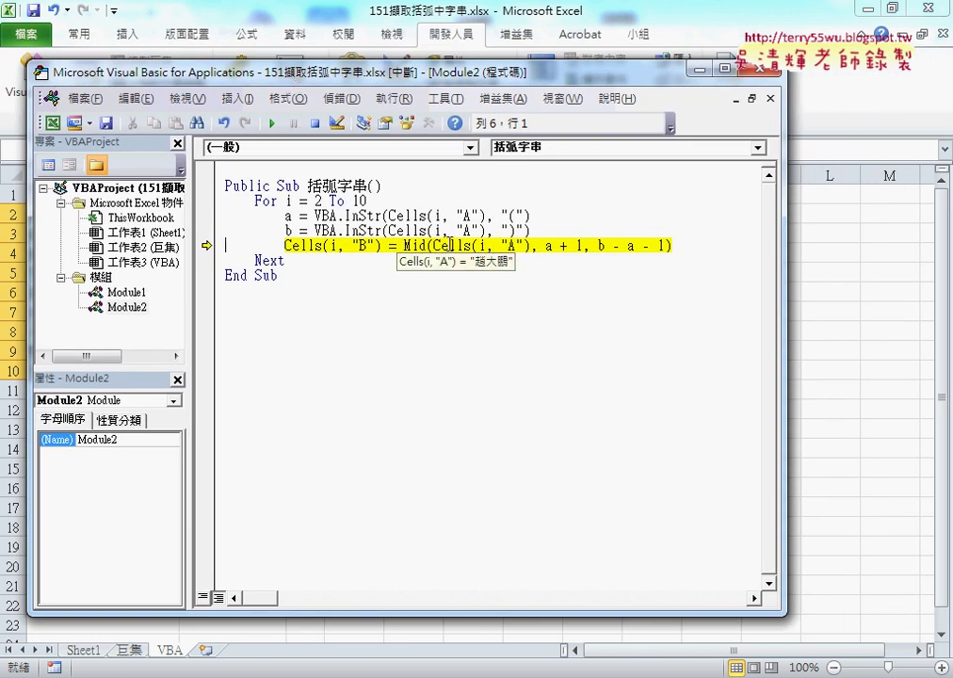
{"action": "mouse_move", "coordinate": [549, 245]}
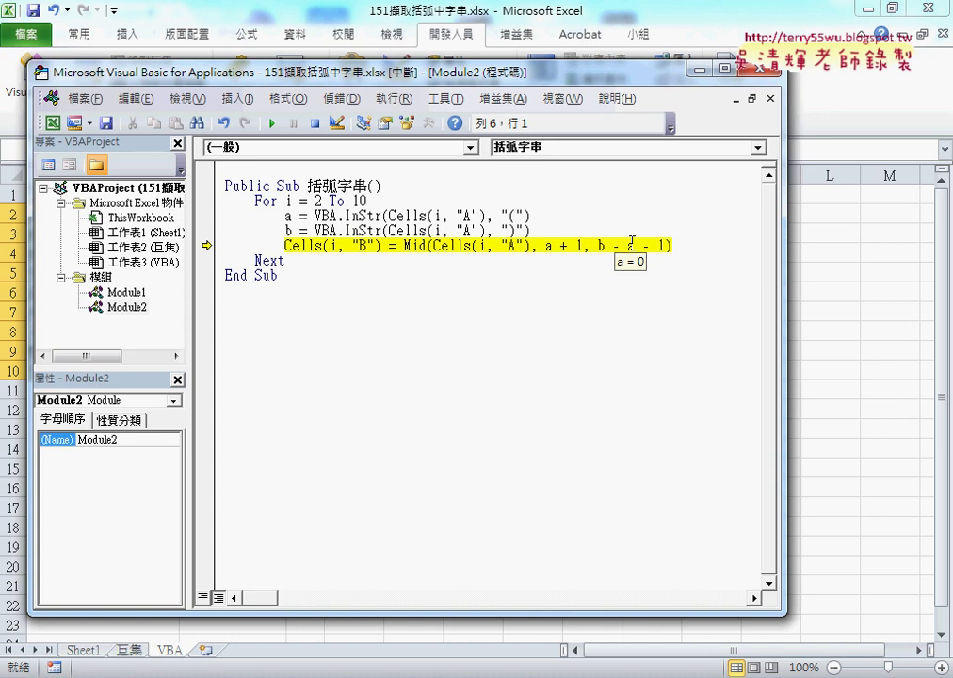
{"action": "mouse_move", "coordinate": [630, 246]}
{"action": "left_click_drag", "start_coordinate": [597, 245], "coordinate": [663, 244]}
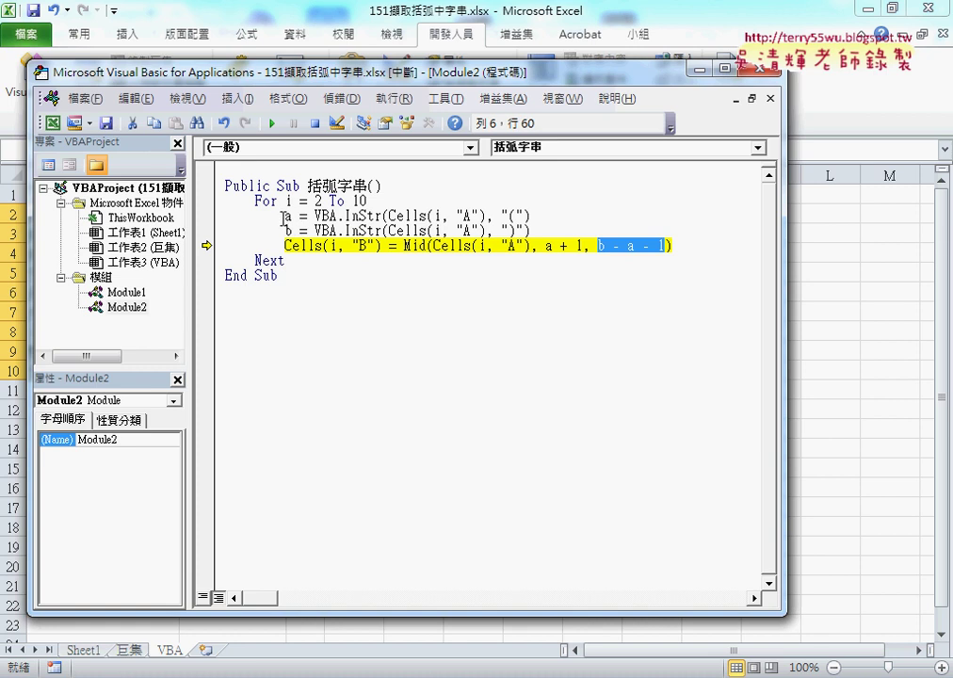
{"action": "mouse_move", "coordinate": [290, 230]}
{"action": "left_click_drag", "start_coordinate": [405, 245], "coordinate": [700, 248]}
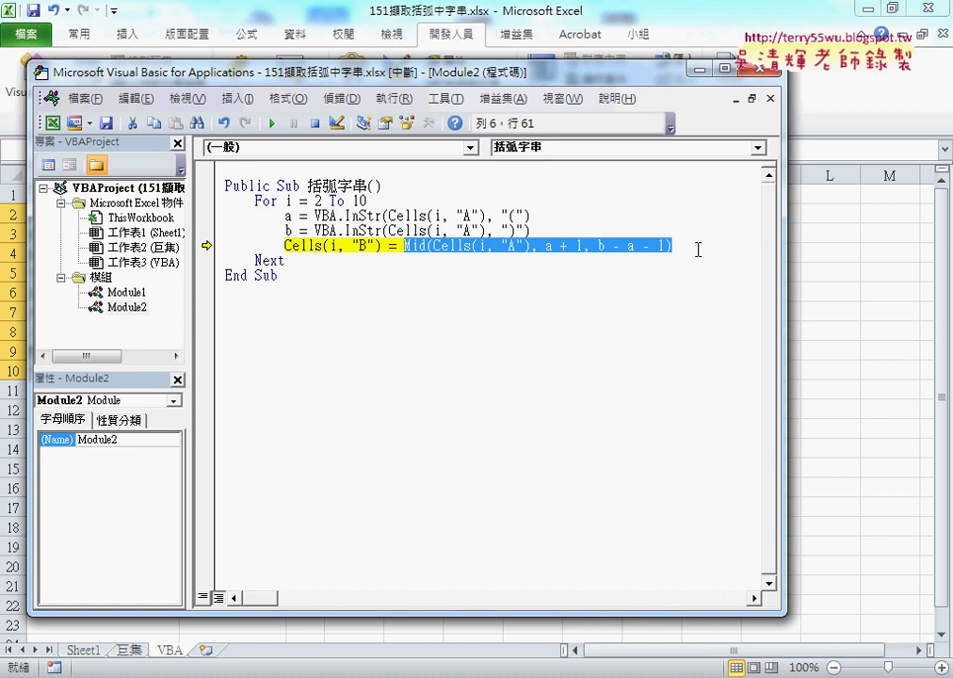
Step: Insert an empty line after the b = VBA.InStr line, above the column B assignment
{"action": "left_click", "coordinate": [547, 232]}
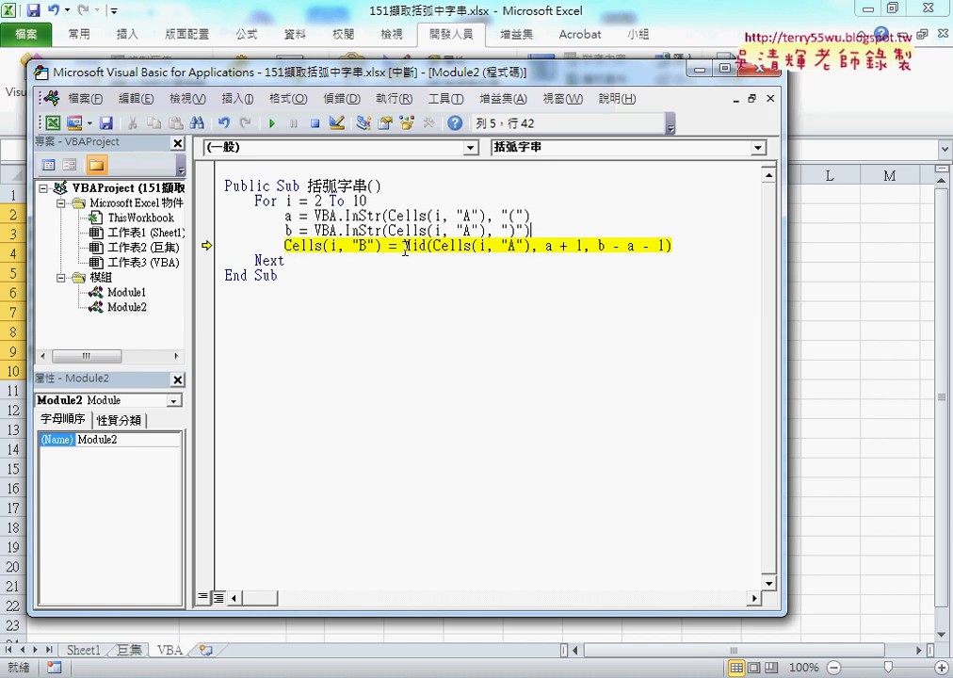
{"action": "left_click_drag", "start_coordinate": [404, 246], "coordinate": [691, 244]}
{"action": "left_click", "coordinate": [575, 234]}
{"action": "key", "text": "Return"}
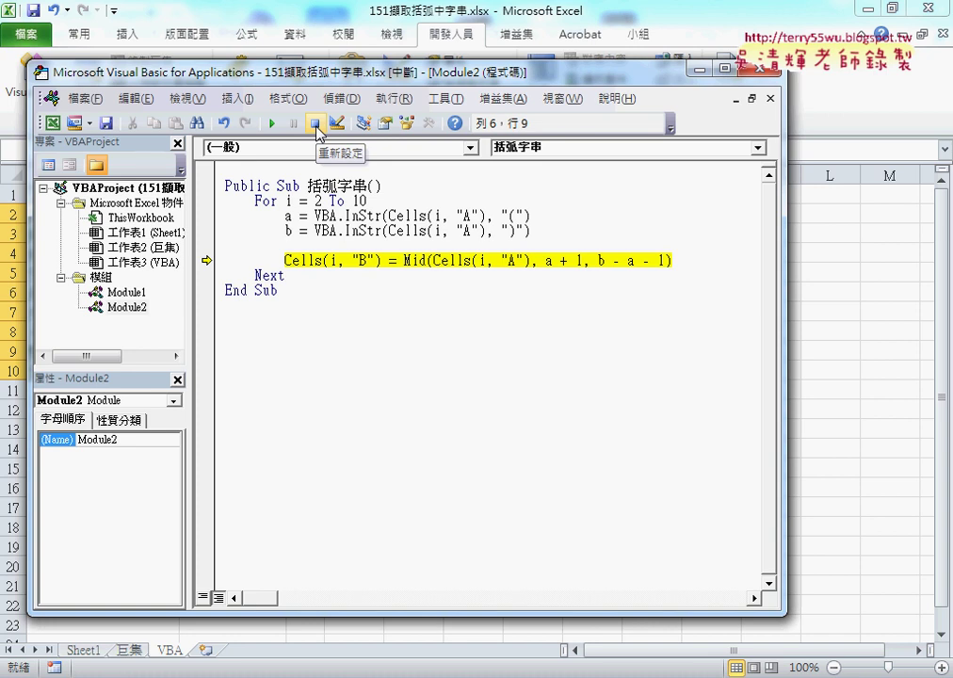
Step: Reset the paused macro and type If a <> 0 Then on the empty line
{"action": "left_click", "coordinate": [317, 124]}
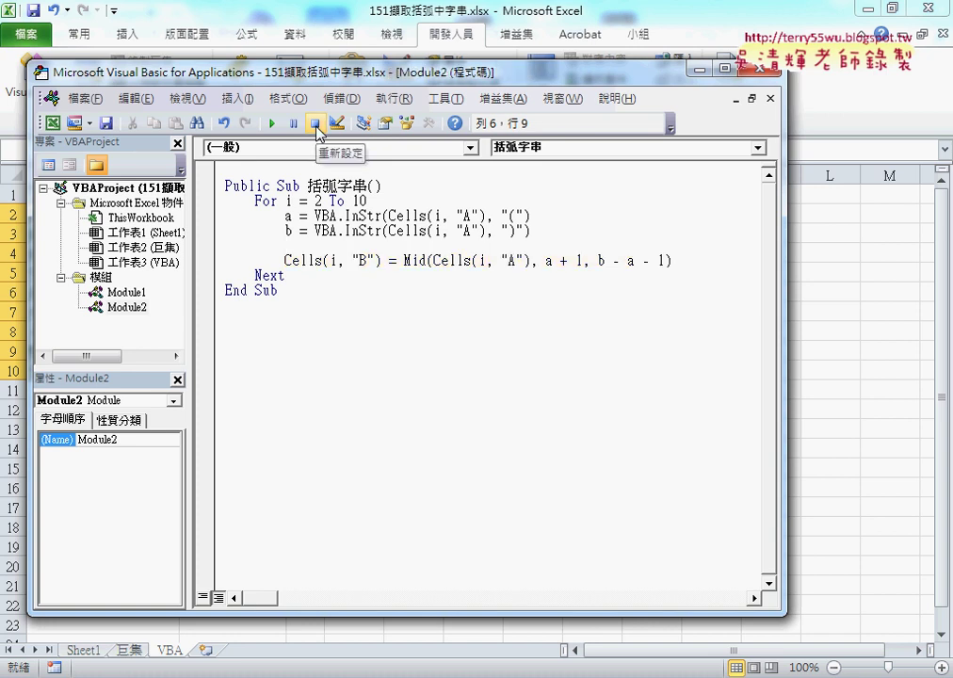
{"action": "type", "text": "if "}
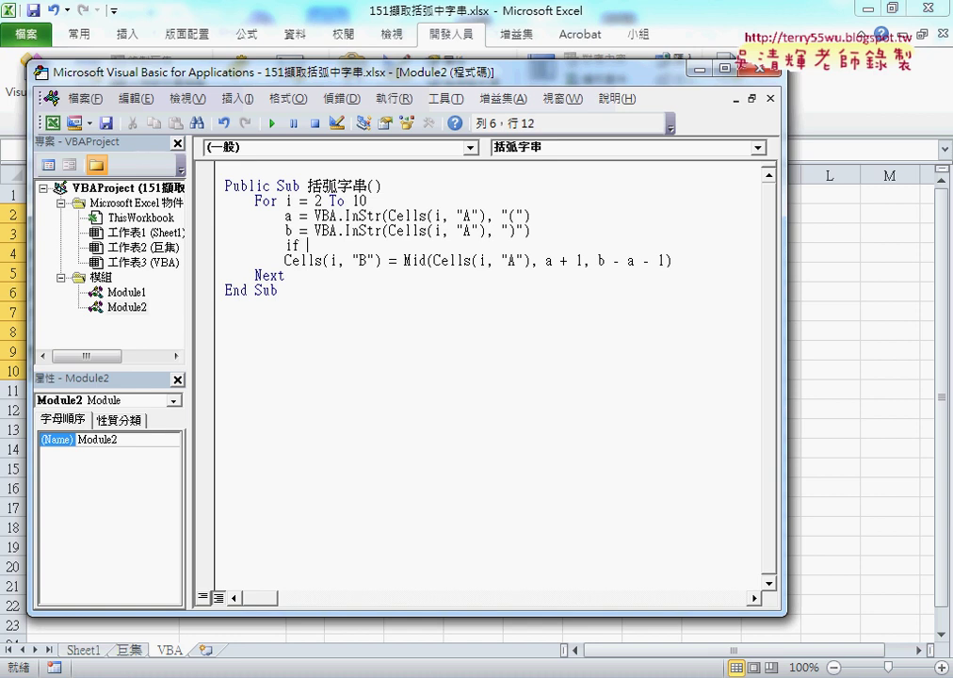
{"action": "type", "text": "a"}
{"action": "type", "text": "<>"}
{"action": "key", "text": "BackSpace"}
{"action": "key", "text": "BackSpace"}
{"action": "type", "text": "="}
{"action": "type", "text": "0"}
{"action": "key", "text": "BackSpace"}
{"action": "key", "text": "BackSpace"}
{"action": "type", "text": "<>"}
{"action": "type", "text": "0"}
{"action": "type", "text": " then"}
{"action": "key", "text": "Down"}
{"action": "key", "text": "Left"}
{"action": "key", "text": "Left"}
{"action": "key", "text": "Left"}
{"action": "key", "text": "Left"}
{"action": "key", "text": "Left"}
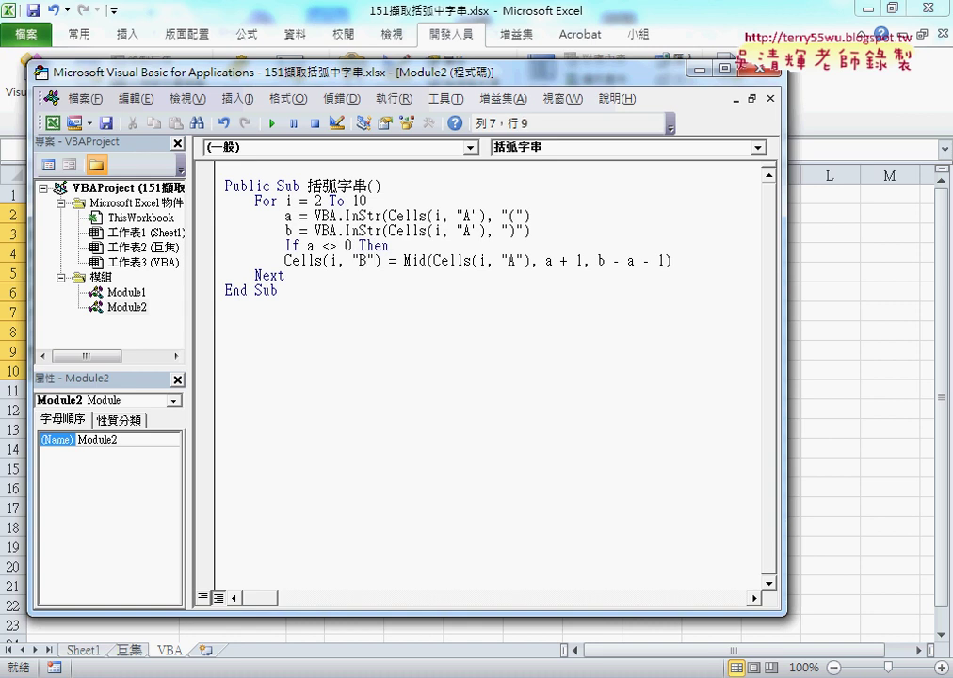
Step: Indent the Cells(i, "B") assignment under the If and begin an end if line below it
{"action": "key", "text": "Tab"}
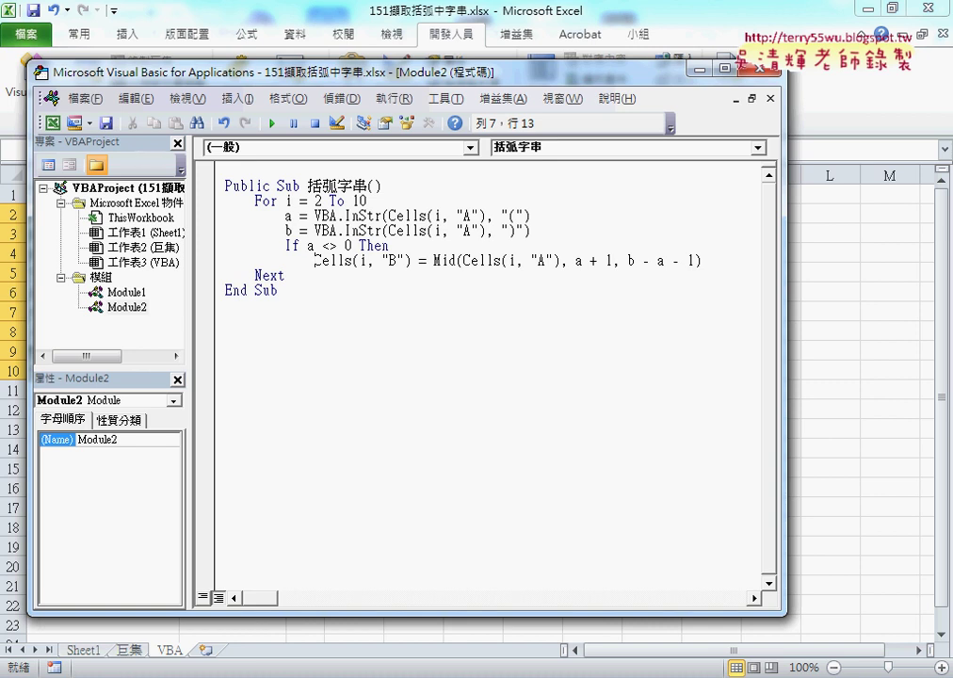
{"action": "key", "text": "End"}
{"action": "key", "text": "Return"}
{"action": "key", "text": "BackSpace"}
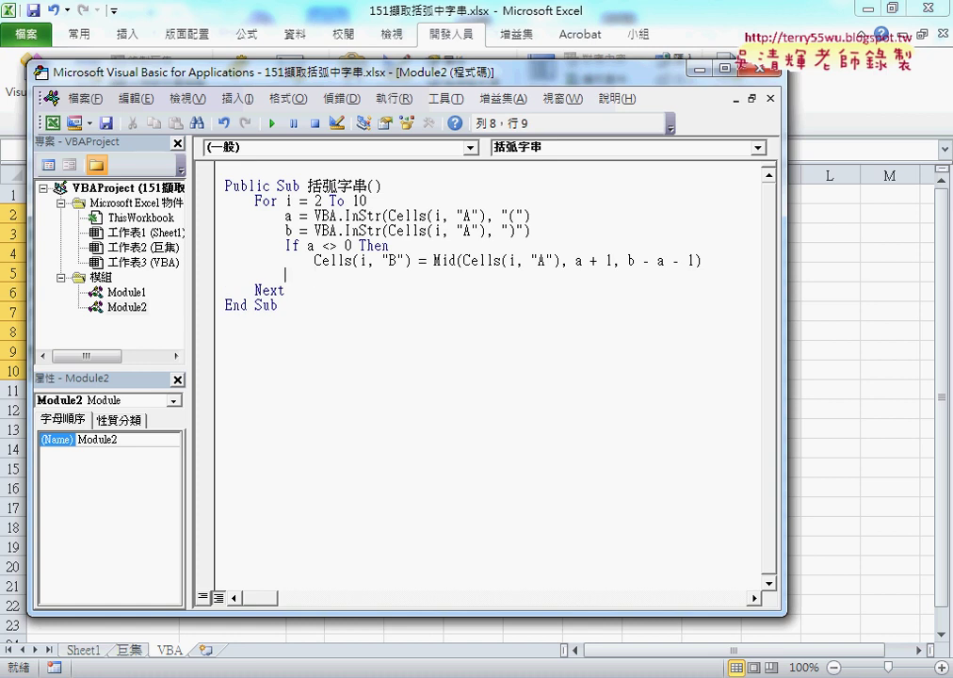
{"action": "type", "text": "e"}
{"action": "type", "text": "nd if"}
Step: Finish the End If line and highlight the If condition, bracket search and Mid expression
{"action": "left_click", "coordinate": [308, 355]}
{"action": "left_click", "coordinate": [260, 201]}
{"action": "left_click", "coordinate": [296, 279]}
{"action": "left_click_drag", "start_coordinate": [330, 276], "coordinate": [215, 269]}
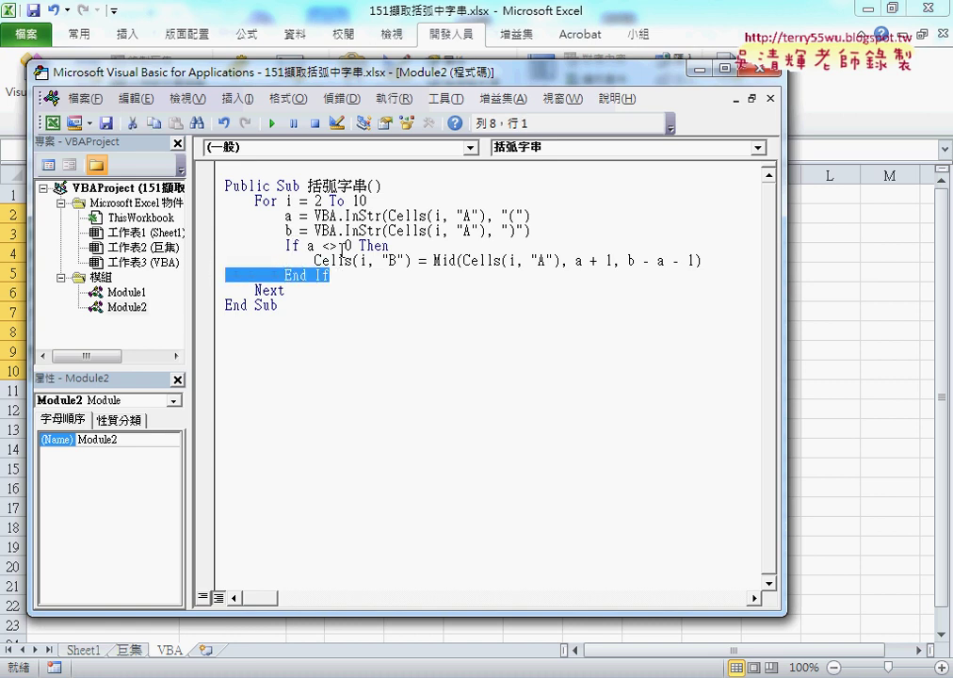
{"action": "left_click_drag", "start_coordinate": [389, 245], "coordinate": [224, 246]}
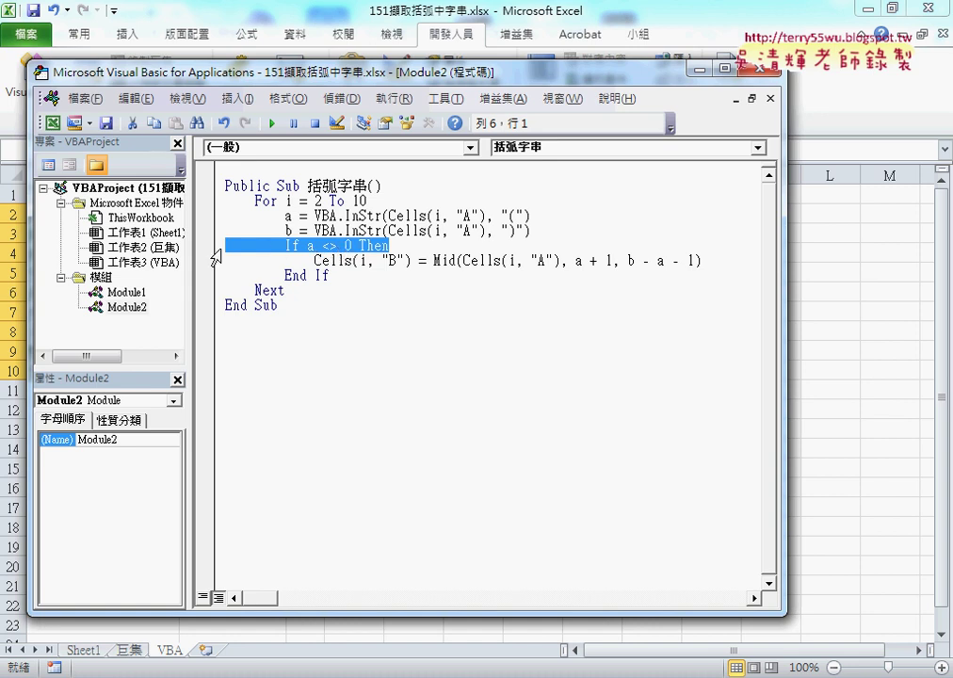
{"action": "left_click_drag", "start_coordinate": [505, 215], "coordinate": [517, 216]}
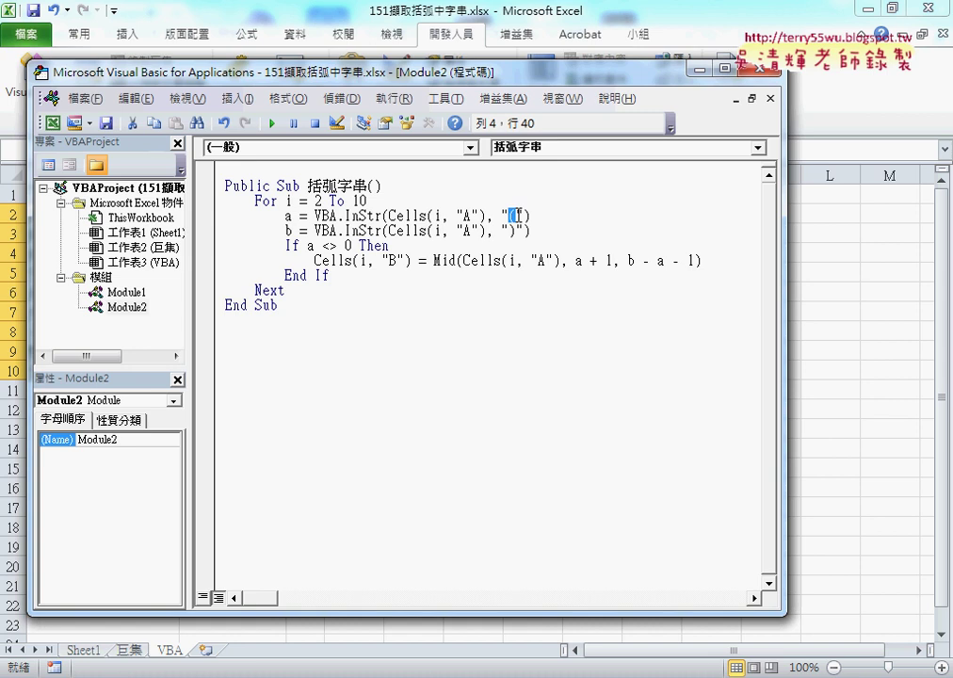
{"action": "mouse_move", "coordinate": [435, 261]}
{"action": "left_mouse_down"}
{"action": "mouse_move", "coordinate": [585, 256]}
{"action": "mouse_move", "coordinate": [702, 266]}
{"action": "left_mouse_up"}
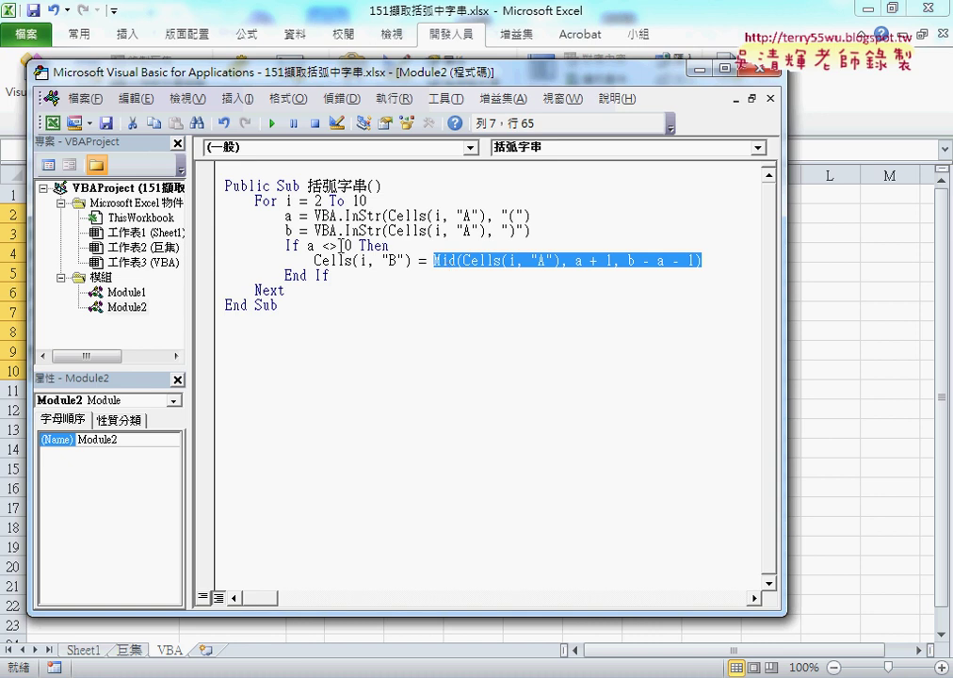
{"action": "left_click_drag", "start_coordinate": [307, 246], "coordinate": [346, 246]}
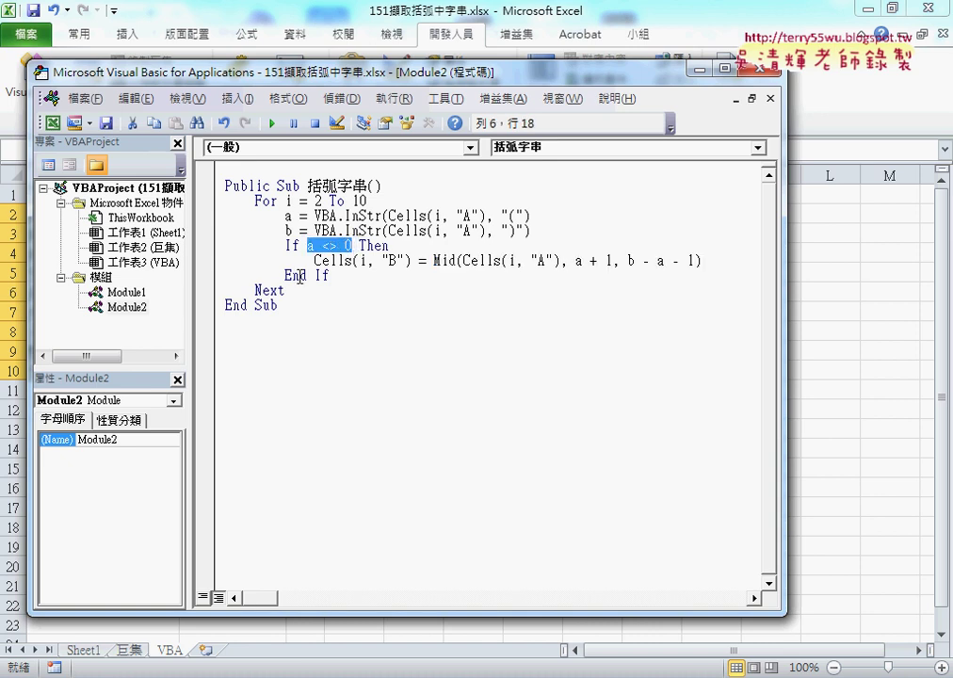
Step: Move the VBA editor right and narrow the Project Explorer so columns A–B show
{"action": "left_click", "coordinate": [238, 292]}
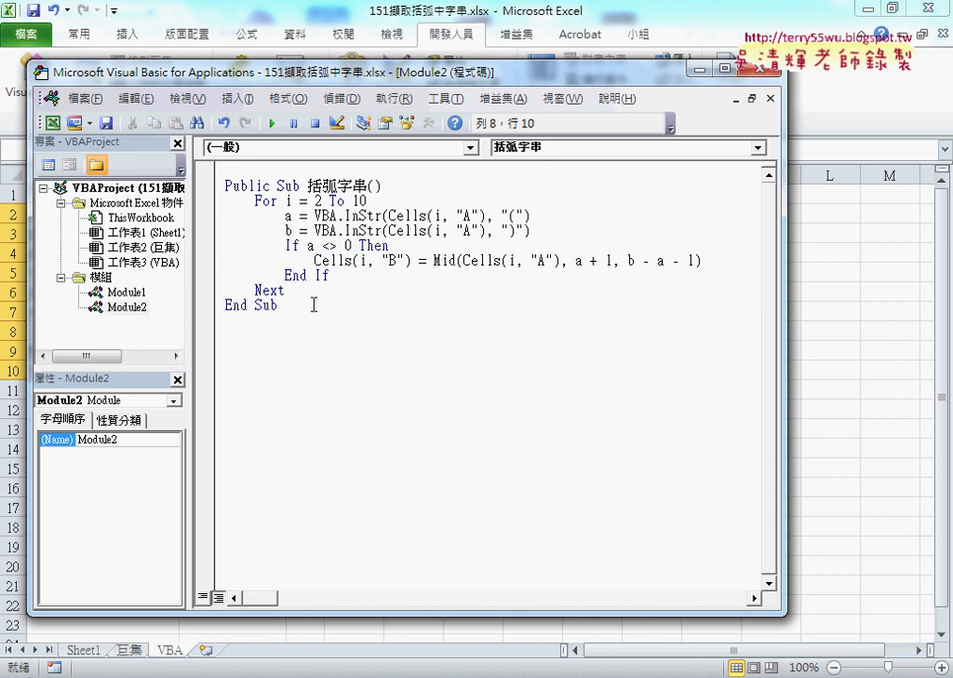
{"action": "left_click_drag", "start_coordinate": [285, 83], "coordinate": [557, 81]}
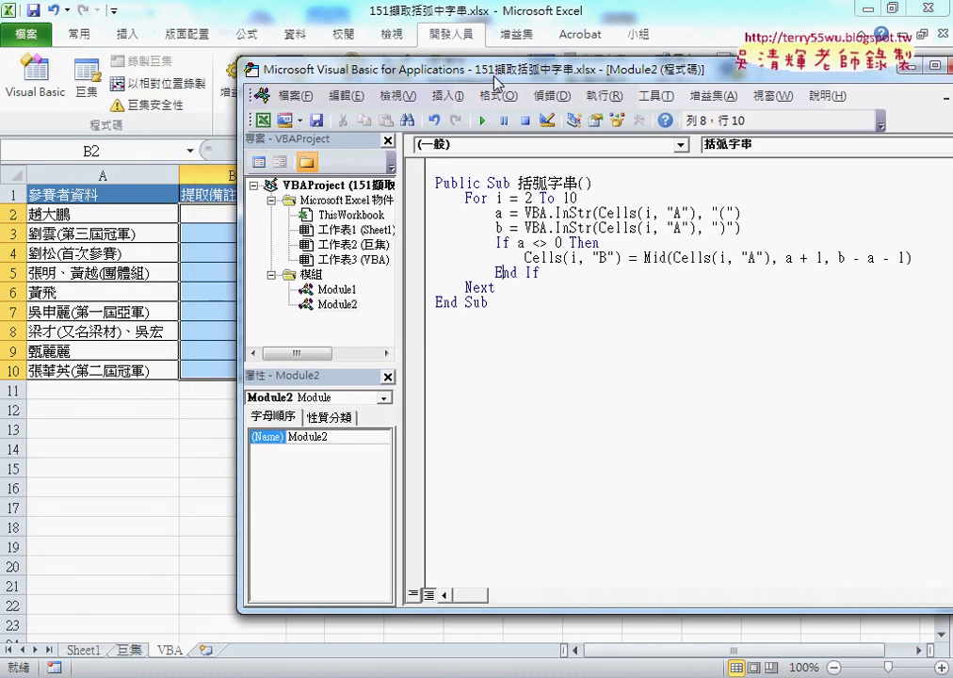
{"action": "mouse_move", "coordinate": [363, 141]}
{"action": "left_mouse_down"}
{"action": "mouse_move", "coordinate": [414, 139]}
{"action": "mouse_move", "coordinate": [387, 141]}
{"action": "left_mouse_up"}
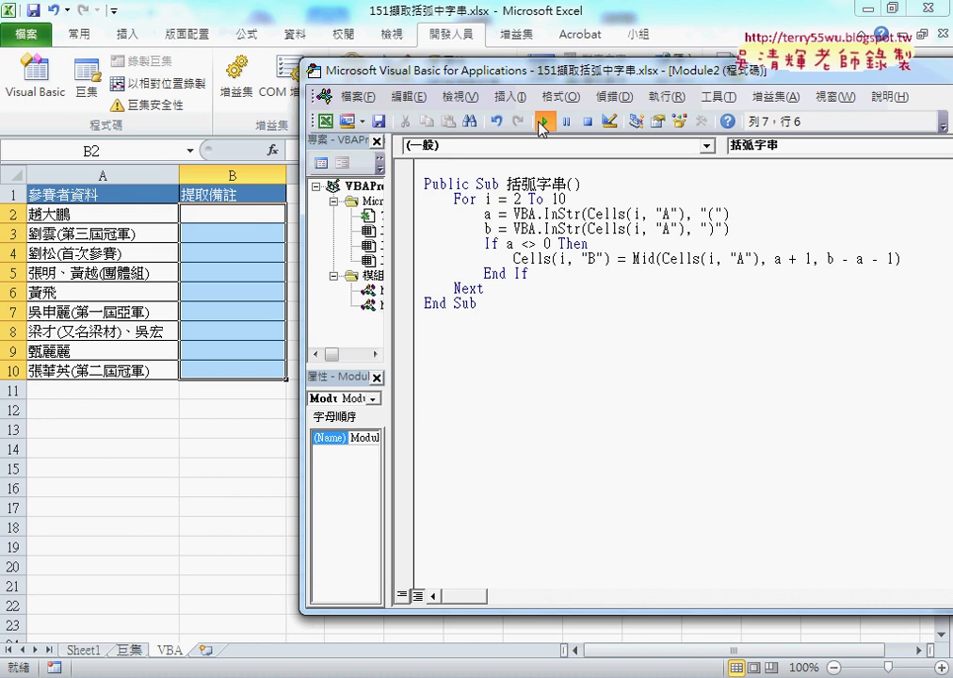
Step: Run 括弧字串 to fill column B with notes like 第三屆冠軍 and 團體組, then select the whole procedure
{"action": "left_click", "coordinate": [544, 122]}
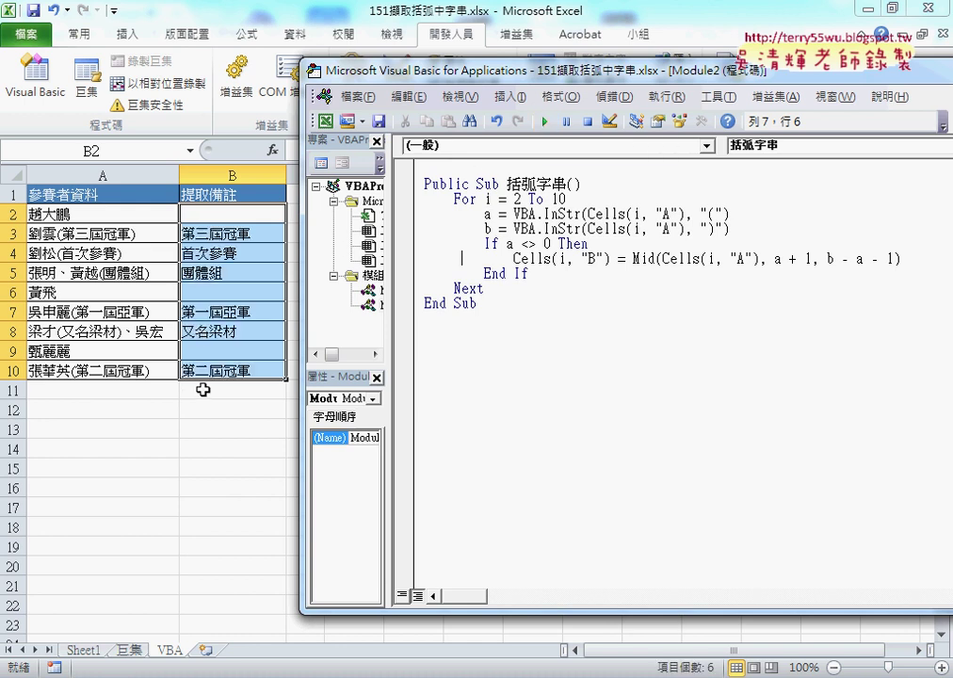
{"action": "mouse_move", "coordinate": [247, 388]}
{"action": "left_mouse_down"}
{"action": "mouse_move", "coordinate": [311, 314]}
{"action": "mouse_move", "coordinate": [241, 397]}
{"action": "left_mouse_up"}
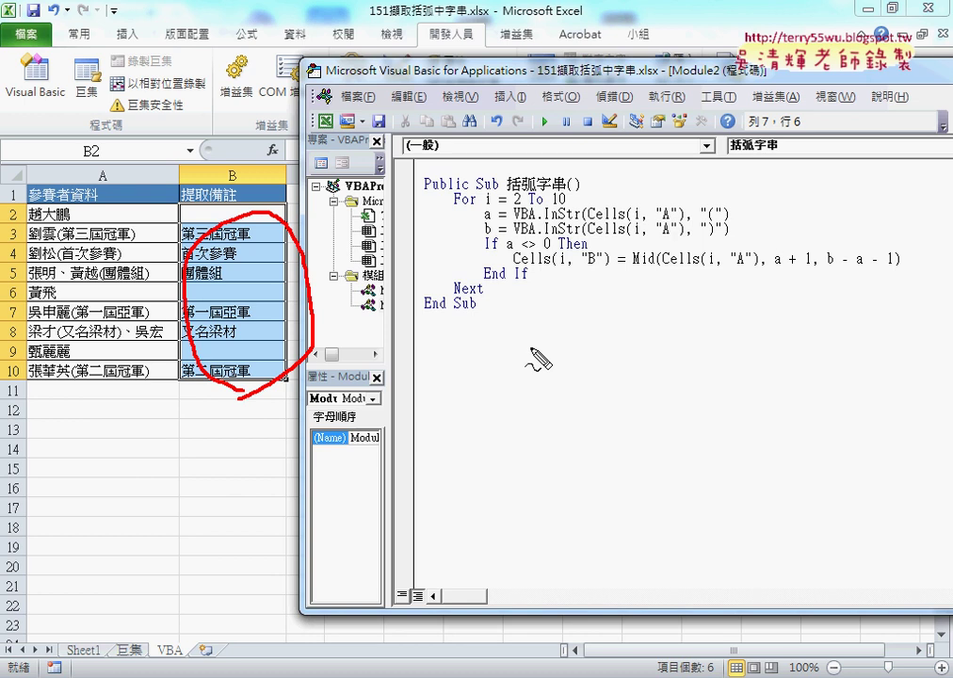
{"action": "key", "text": "Escape"}
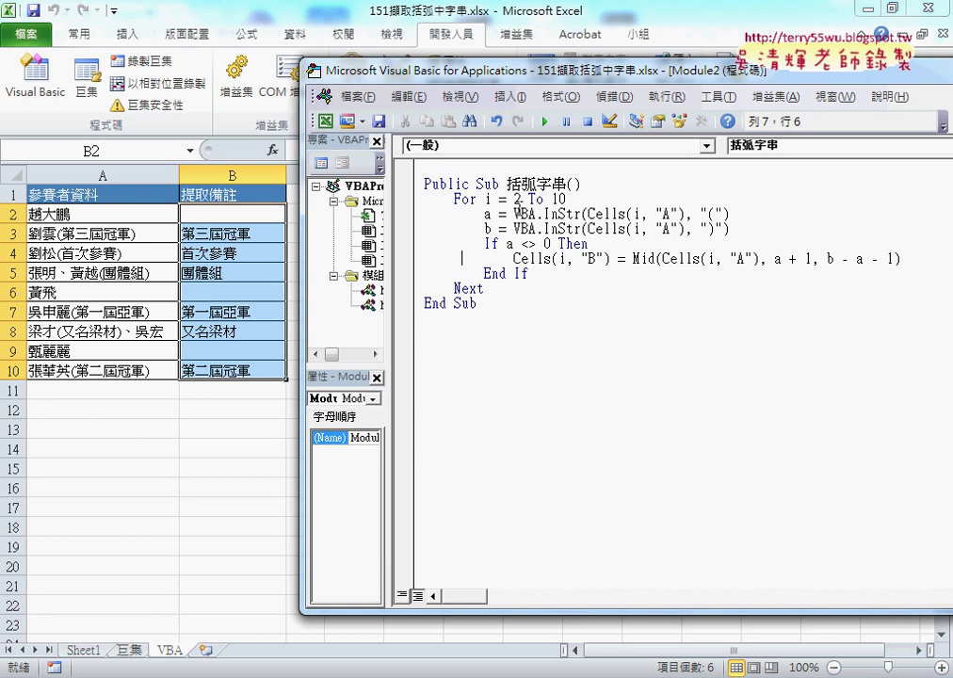
{"action": "mouse_move", "coordinate": [485, 306]}
{"action": "left_mouse_down"}
{"action": "mouse_move", "coordinate": [424, 209]}
{"action": "mouse_move", "coordinate": [424, 183]}
{"action": "left_mouse_up"}
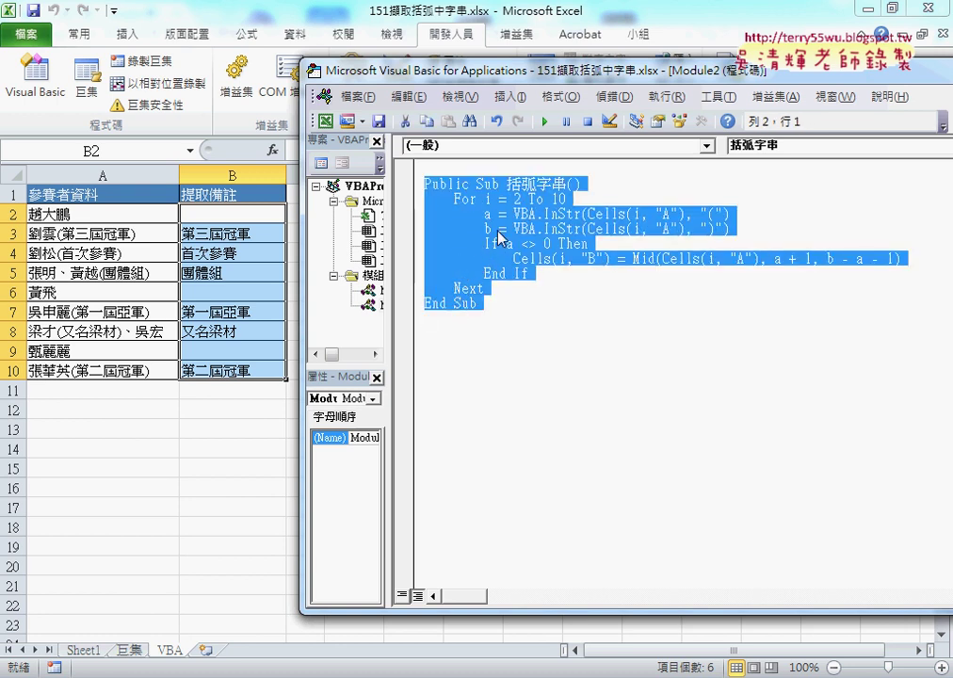
Step: Duplicate the 括弧字串 procedure below End Sub and rename the copy 清除()
{"action": "key", "text": "ctrl+c"}
{"action": "left_click", "coordinate": [453, 361]}
{"action": "key", "text": "ctrl+v"}
{"action": "left_click_drag", "start_coordinate": [508, 318], "coordinate": [568, 319]}
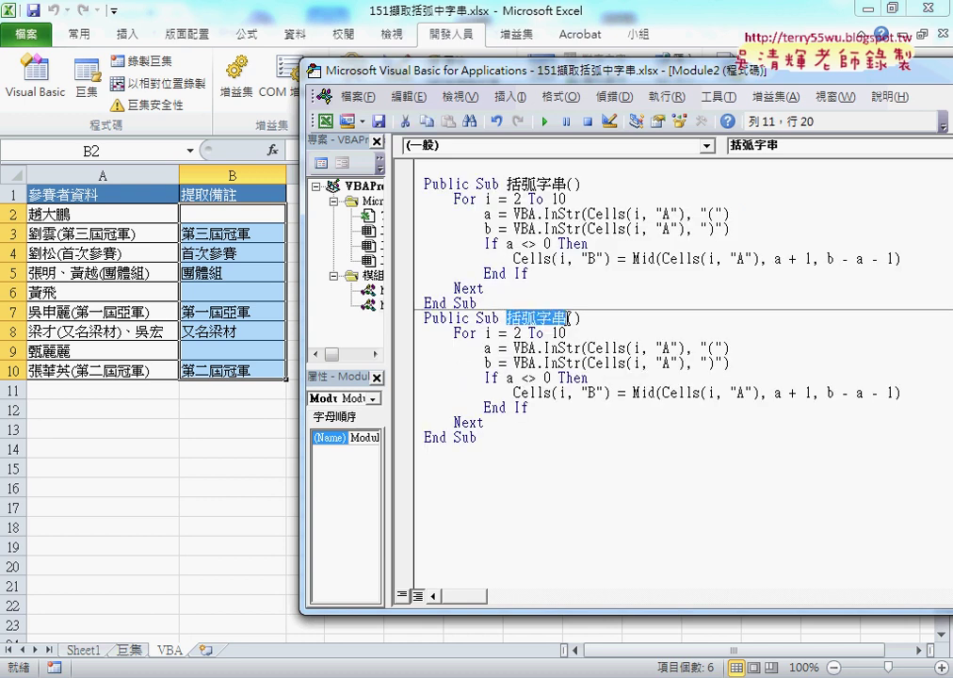
{"action": "type", "text": "7e"}
{"action": "key", "text": "BackSpace"}
{"action": "key", "text": "BackSpace"}
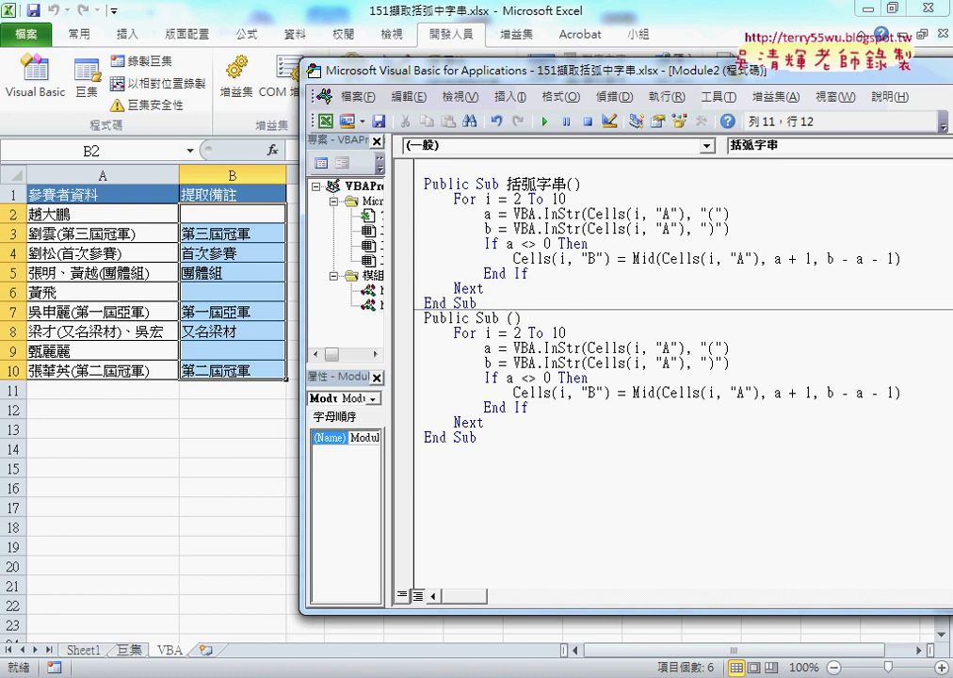
{"action": "type", "text": "ㄑㄧㄙ"}
{"action": "key", "text": "space"}
{"action": "type", "text": "ㄔㄨˊ"}
{"action": "type", "text": "()"}
Step: Delete the a, b bracket-search lines, the If line and the End If line from 清除
{"action": "left_click_drag", "start_coordinate": [530, 407], "coordinate": [423, 411]}
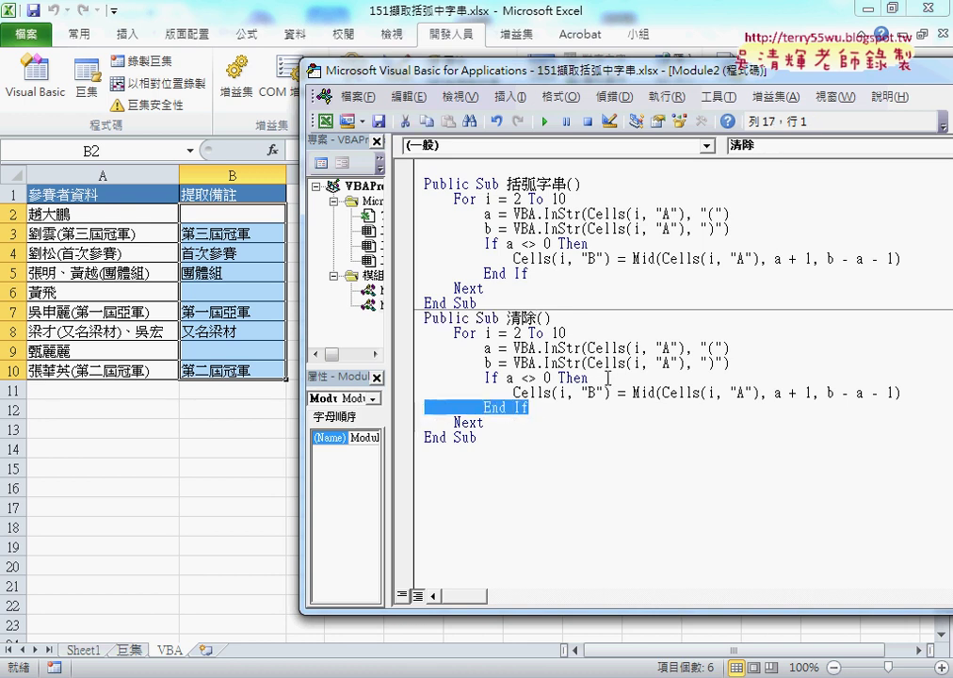
{"action": "left_click_drag", "start_coordinate": [590, 378], "coordinate": [423, 347]}
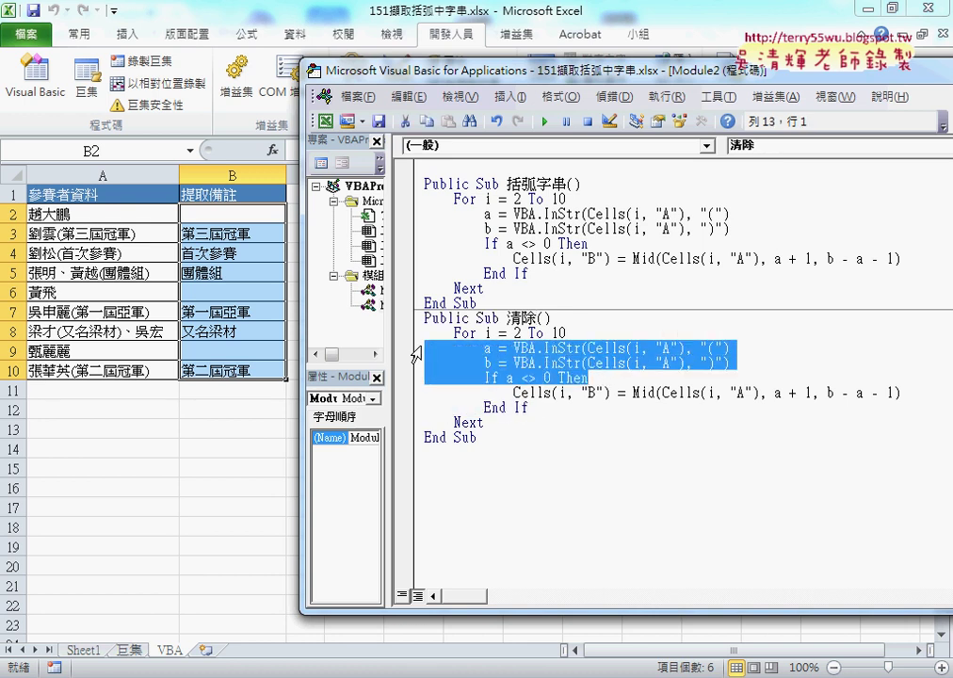
{"action": "key", "text": "Delete"}
{"action": "key", "text": "Delete"}
{"action": "key", "text": "Delete"}
{"action": "key", "text": "Delete"}
{"action": "key", "text": "Delete"}
{"action": "key", "text": "Delete"}
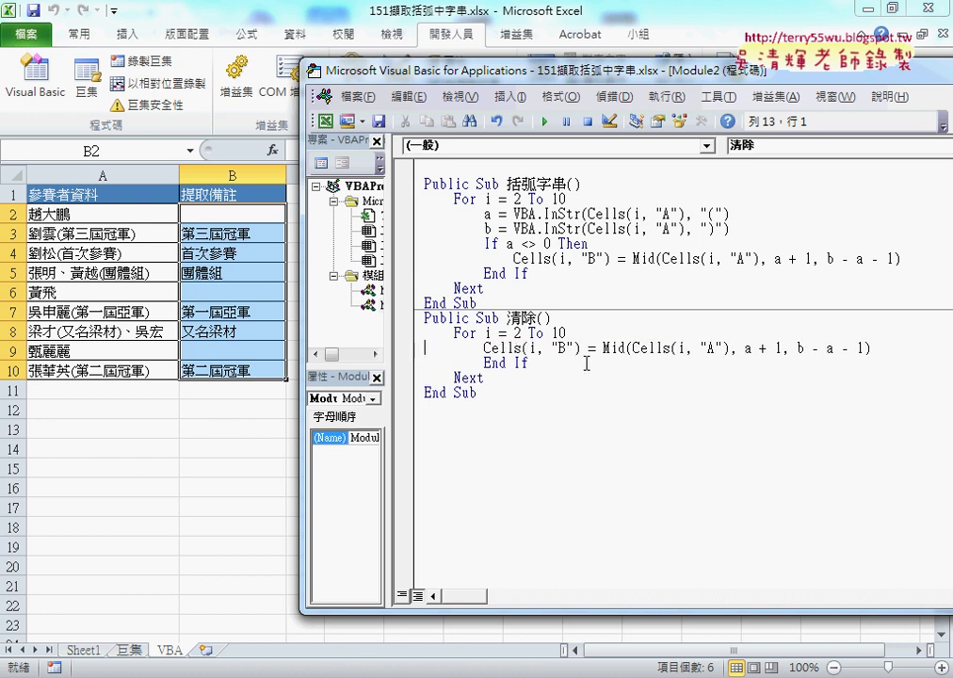
{"action": "left_click", "coordinate": [416, 363]}
{"action": "key", "text": "Delete"}
{"action": "key", "text": "Delete"}
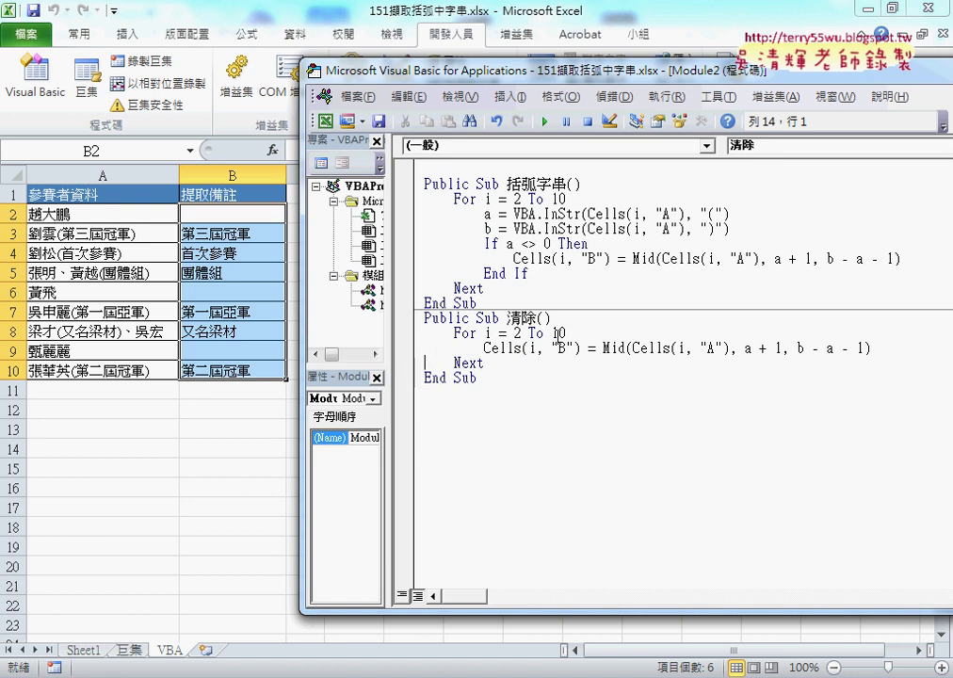
Step: Replace the Mid(...) expression with "" so 清除 blanks column B for rows 2 to 10
{"action": "left_click_drag", "start_coordinate": [603, 348], "coordinate": [891, 355]}
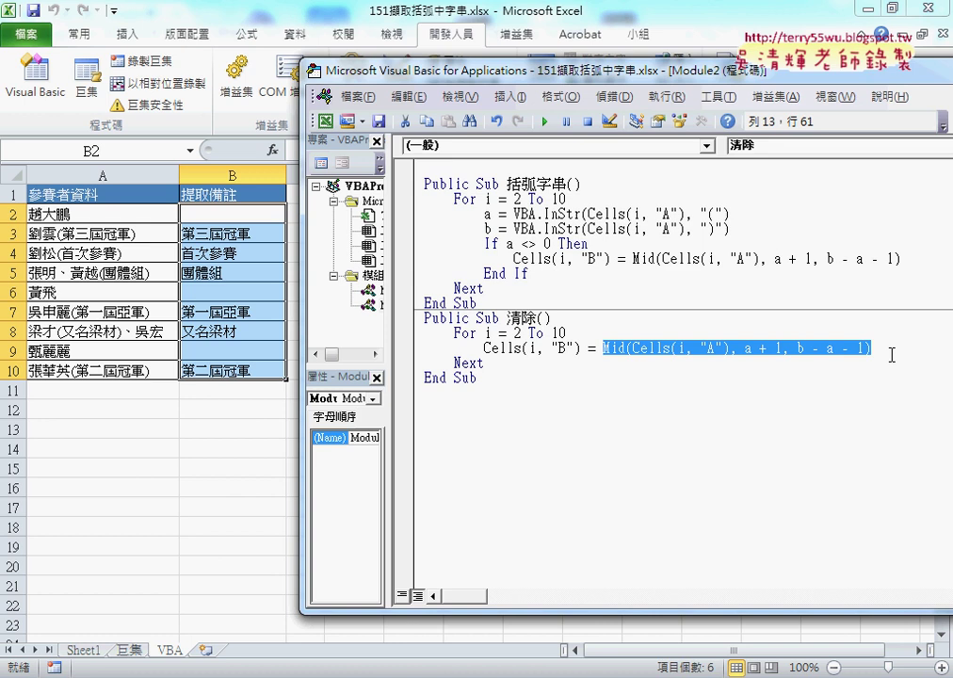
{"action": "key", "text": "Delete"}
{"action": "type", "text": "\"\""}
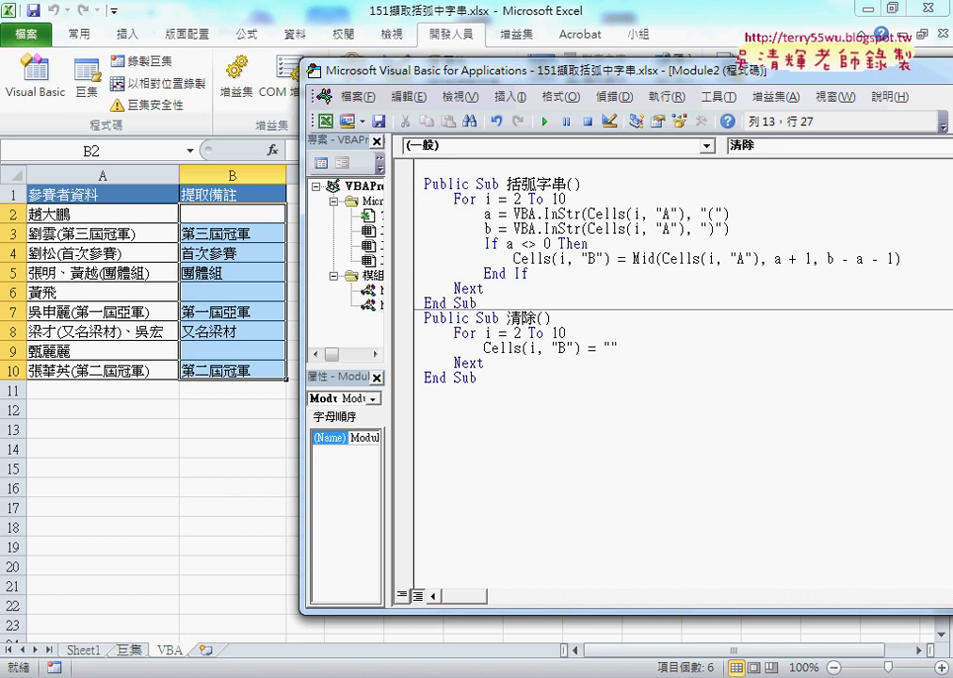
{"action": "left_click", "coordinate": [622, 478]}
{"action": "left_click_drag", "start_coordinate": [566, 198], "coordinate": [454, 200]}
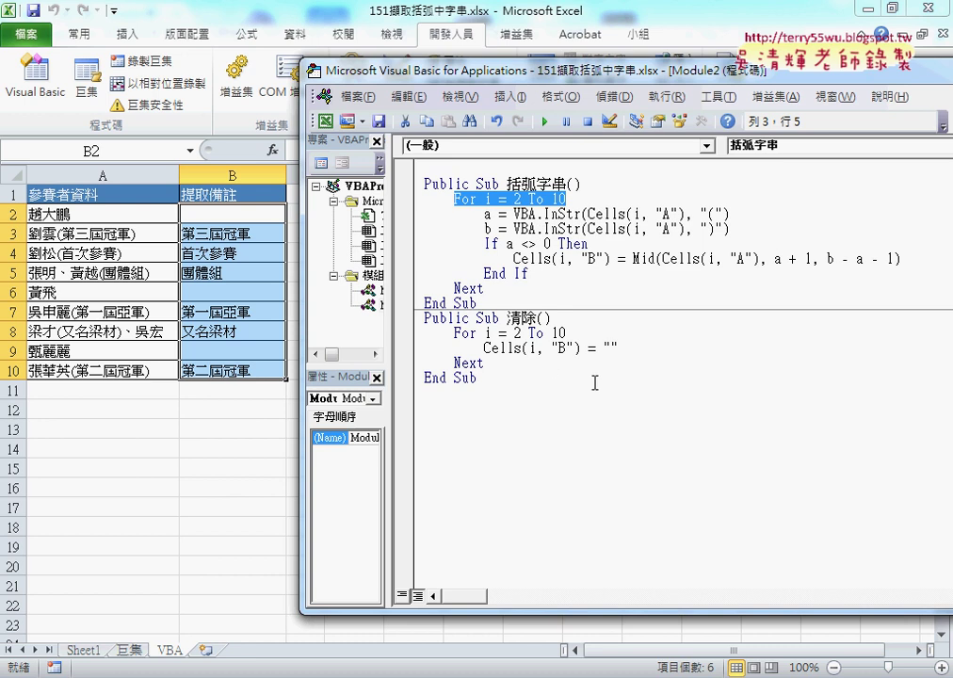
Step: Highlight the empty string on the Cells(i, "B") line with red ink
{"action": "left_click", "coordinate": [624, 344]}
{"action": "key", "text": "shift+Left"}
{"action": "key", "text": "shift+Left"}
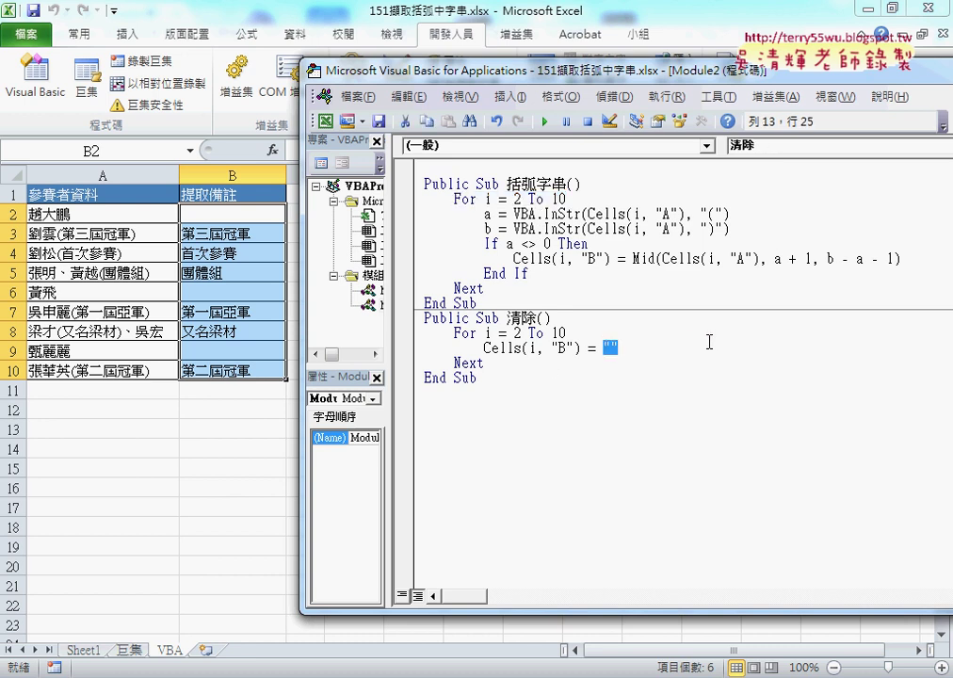
{"action": "left_click_drag", "start_coordinate": [625, 336], "coordinate": [631, 356]}
{"action": "left_click_drag", "start_coordinate": [660, 285], "coordinate": [625, 351]}
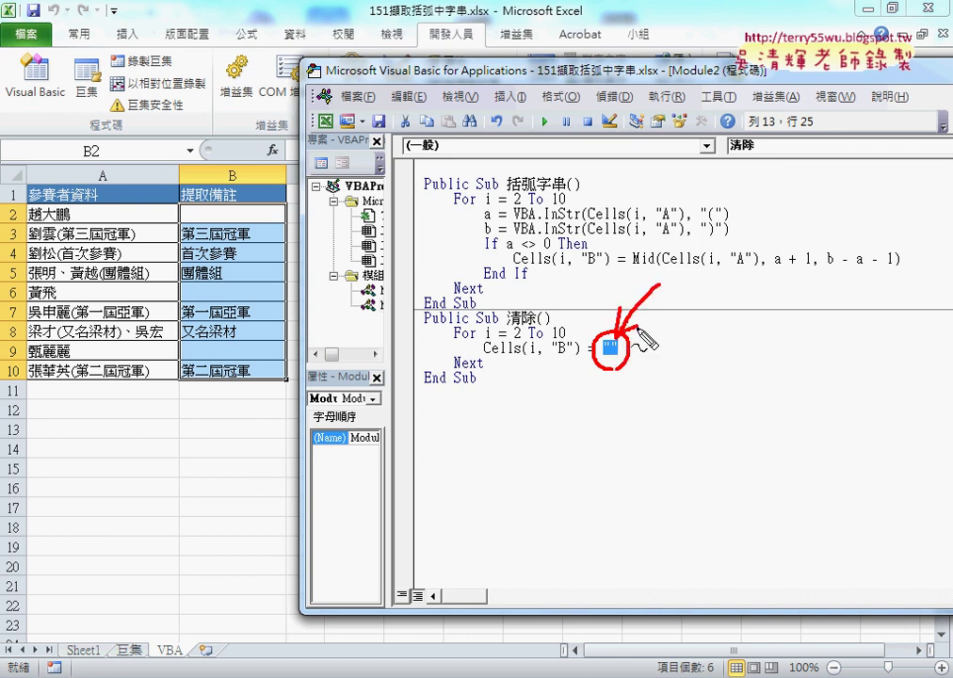
{"action": "key", "text": "Escape"}
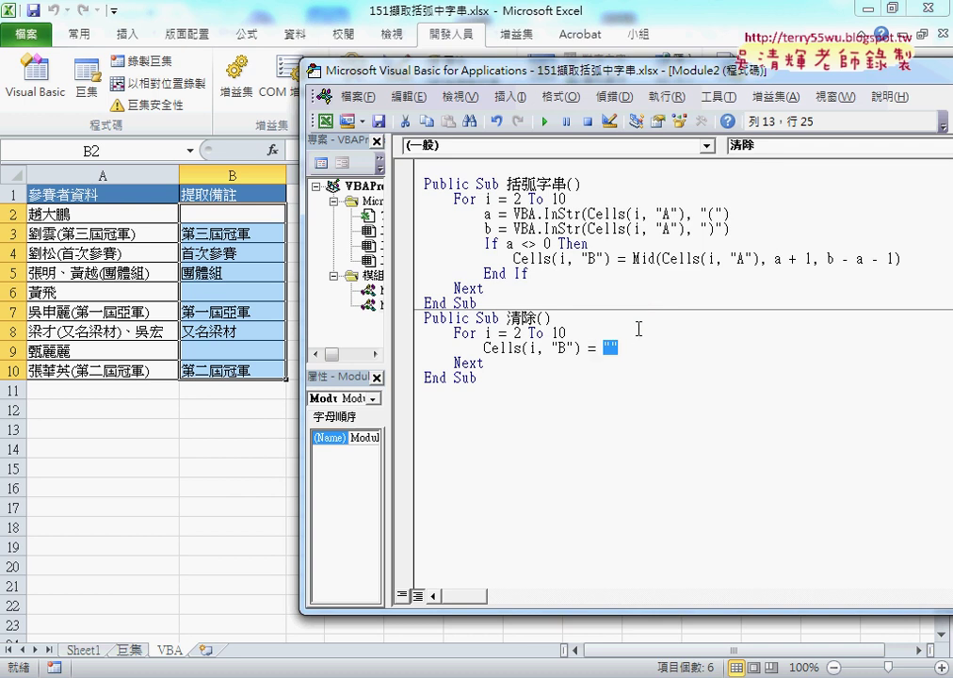
Step: Run 清除, then 括弧字串, then 清除 again, and move the code window aside
{"action": "left_click", "coordinate": [523, 348]}
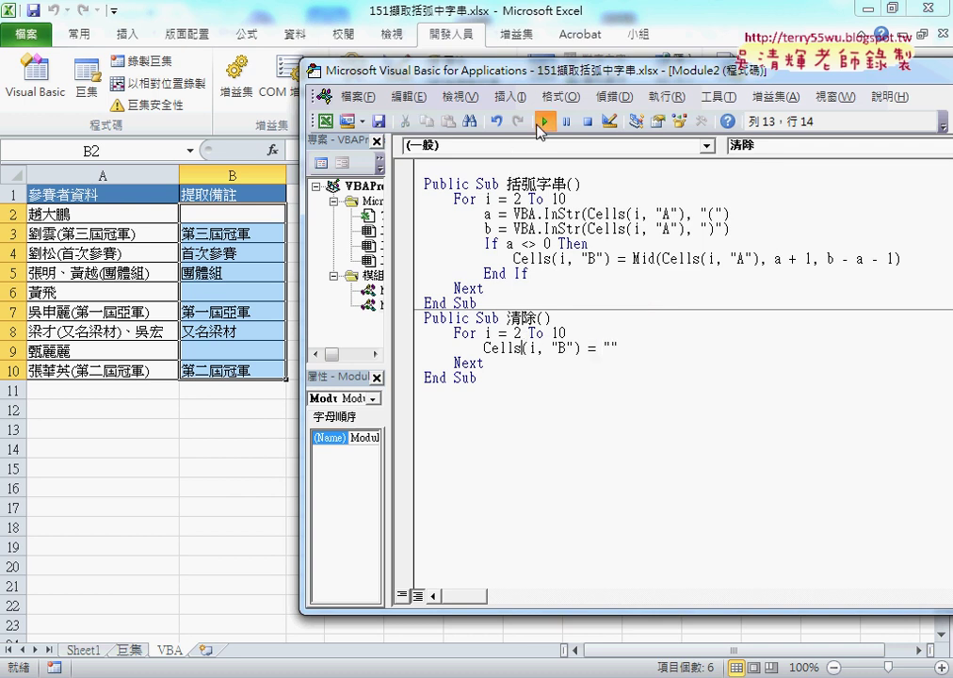
{"action": "left_click", "coordinate": [542, 123]}
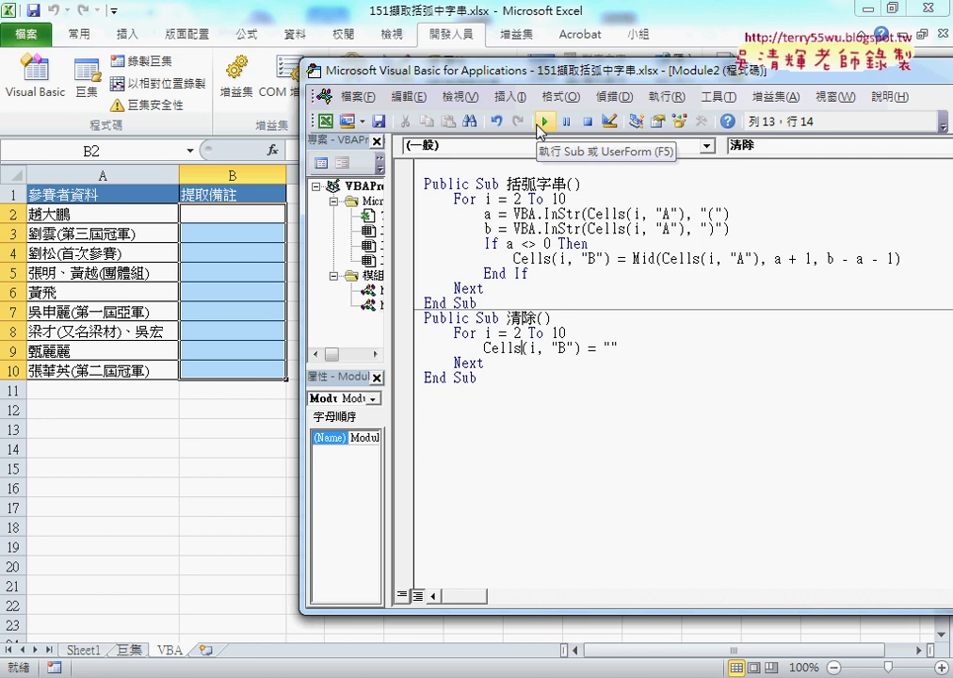
{"action": "left_click", "coordinate": [603, 228]}
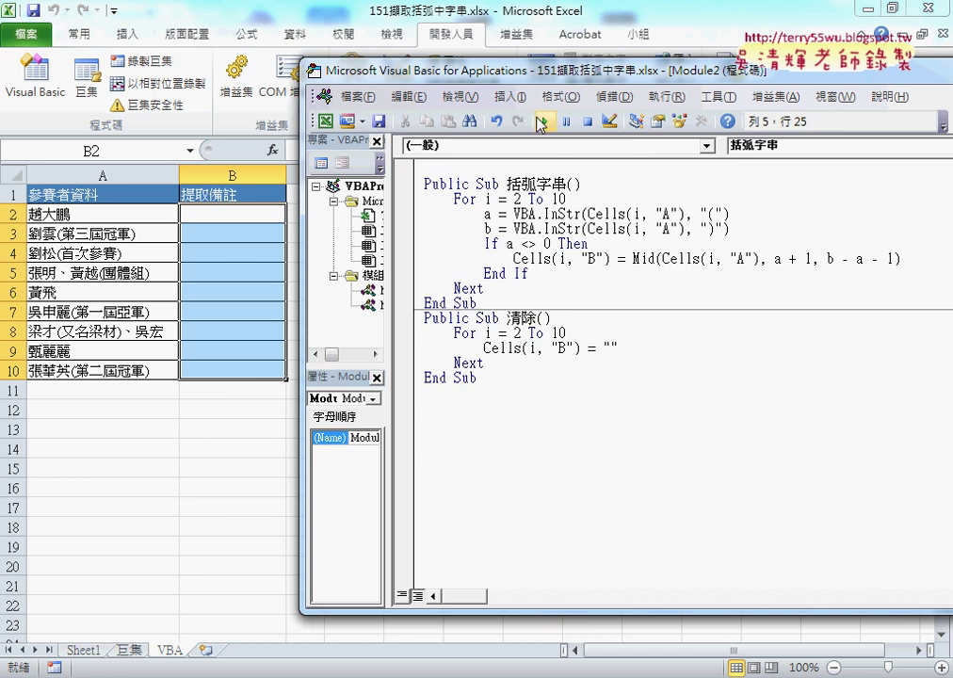
{"action": "left_click", "coordinate": [543, 123]}
{"action": "left_click", "coordinate": [506, 332]}
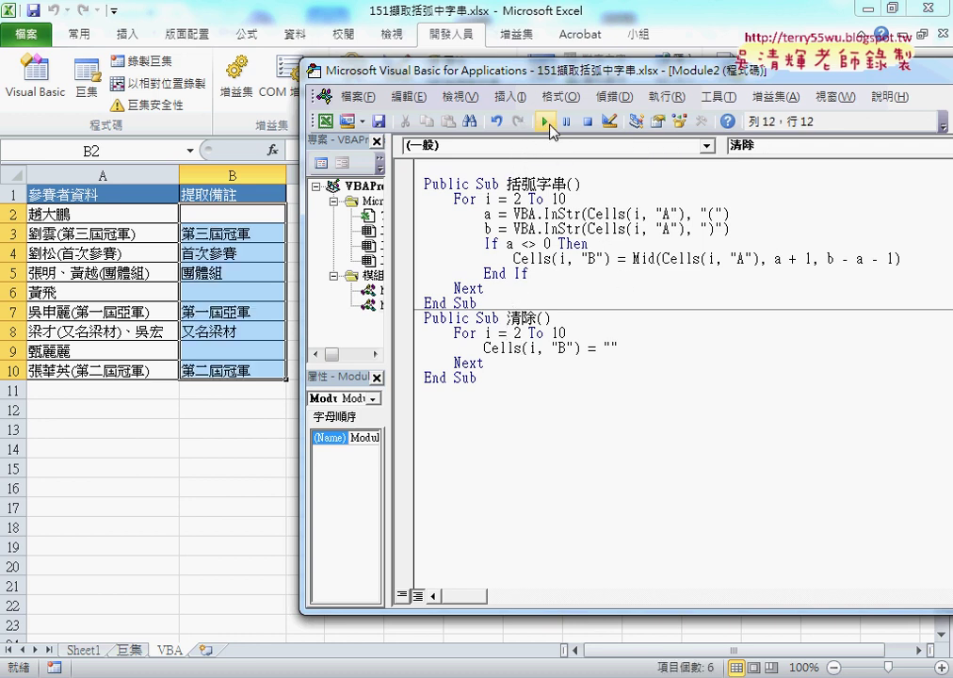
{"action": "left_click", "coordinate": [546, 124]}
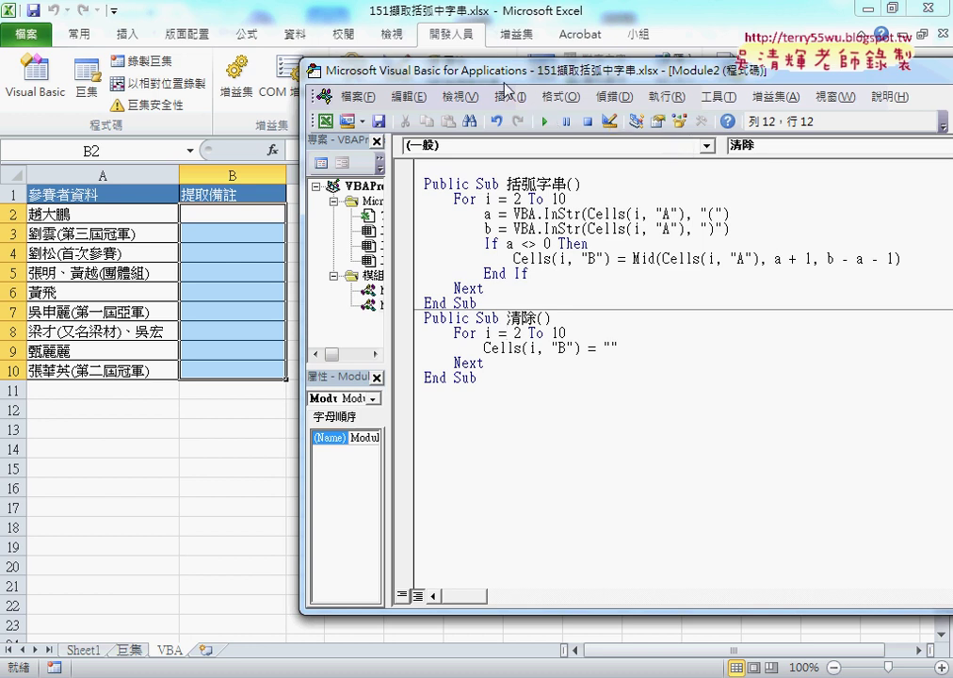
{"action": "left_click_drag", "start_coordinate": [391, 71], "coordinate": [640, 83]}
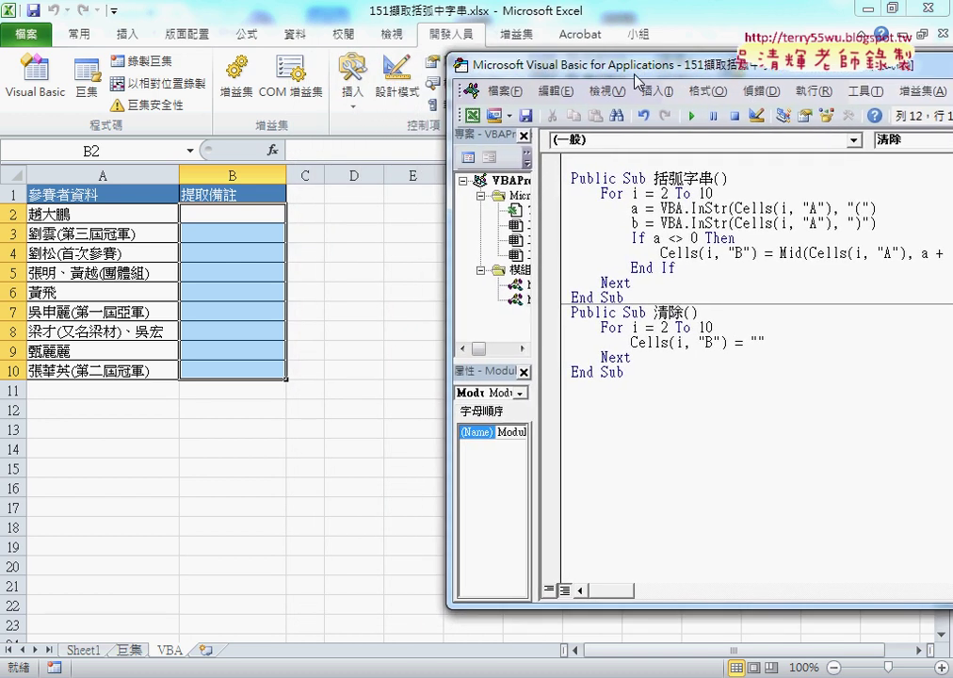
Step: Draw a form button over D2:F3 and assign it the 括弧字串 macro
{"action": "left_click", "coordinate": [352, 102]}
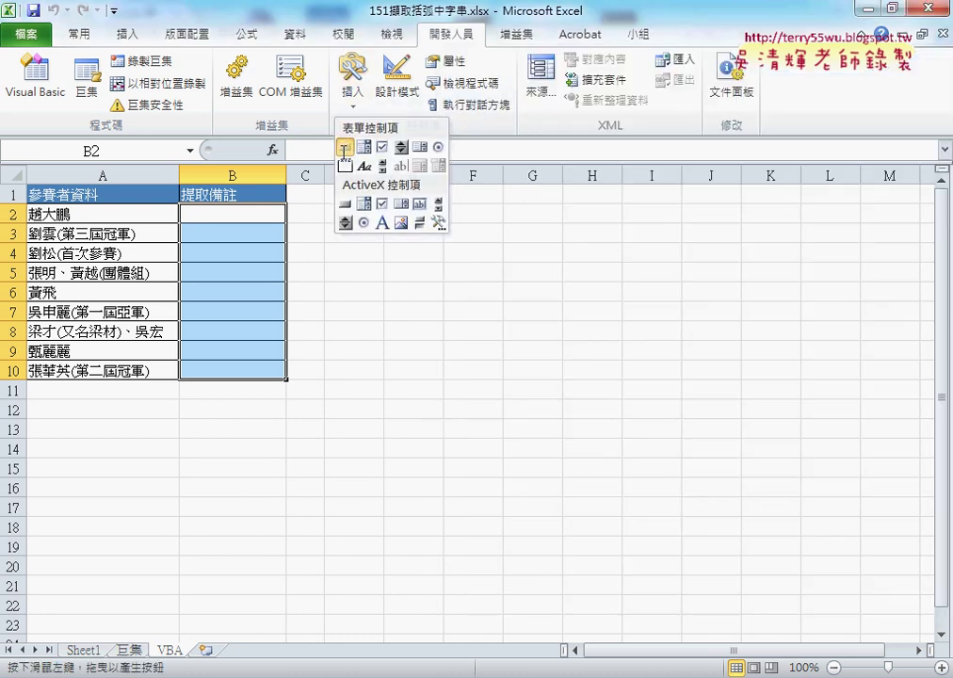
{"action": "left_click", "coordinate": [347, 147]}
{"action": "left_click_drag", "start_coordinate": [330, 199], "coordinate": [477, 230]}
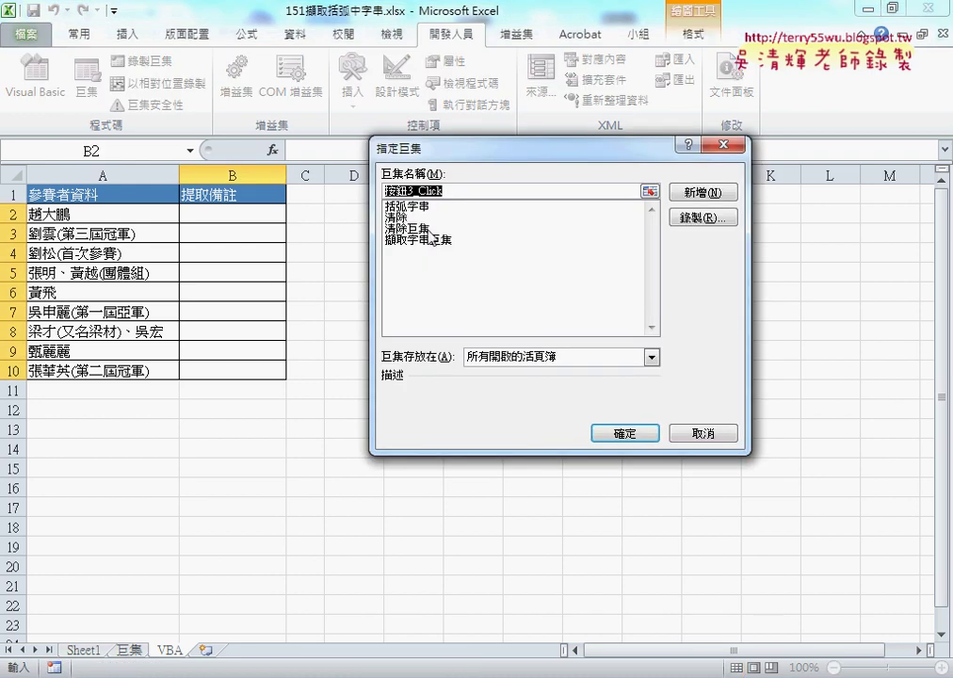
{"action": "left_click", "coordinate": [419, 206]}
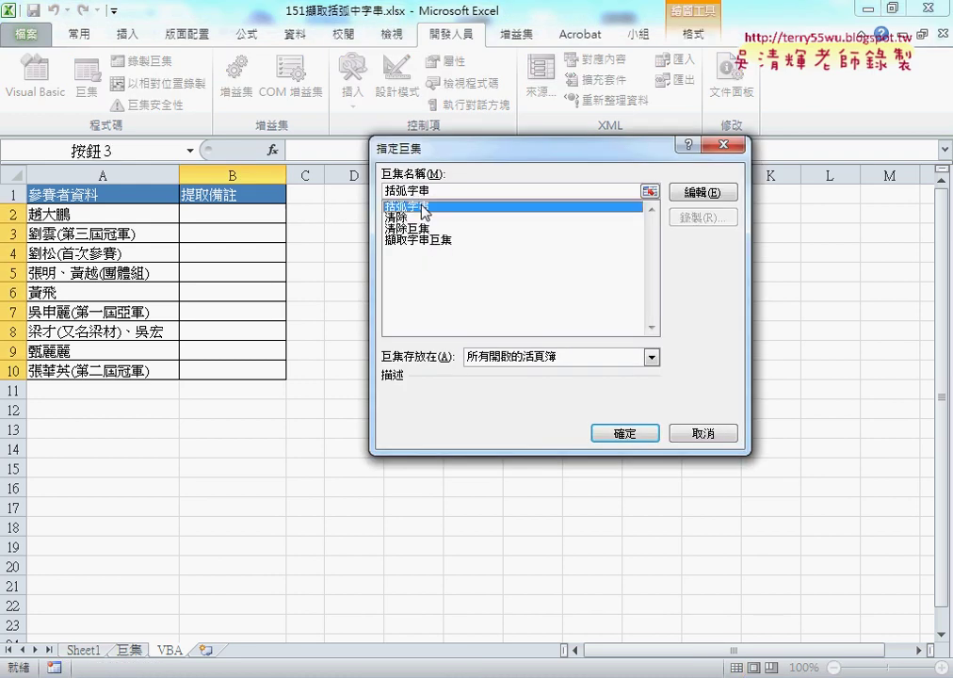
{"action": "right_click", "coordinate": [412, 193]}
{"action": "left_click", "coordinate": [436, 224]}
{"action": "left_click", "coordinate": [625, 433]}
Step: Change the button caption from 按鈕 3 to 括弧字串 and copy the button
{"action": "left_click", "coordinate": [396, 219]}
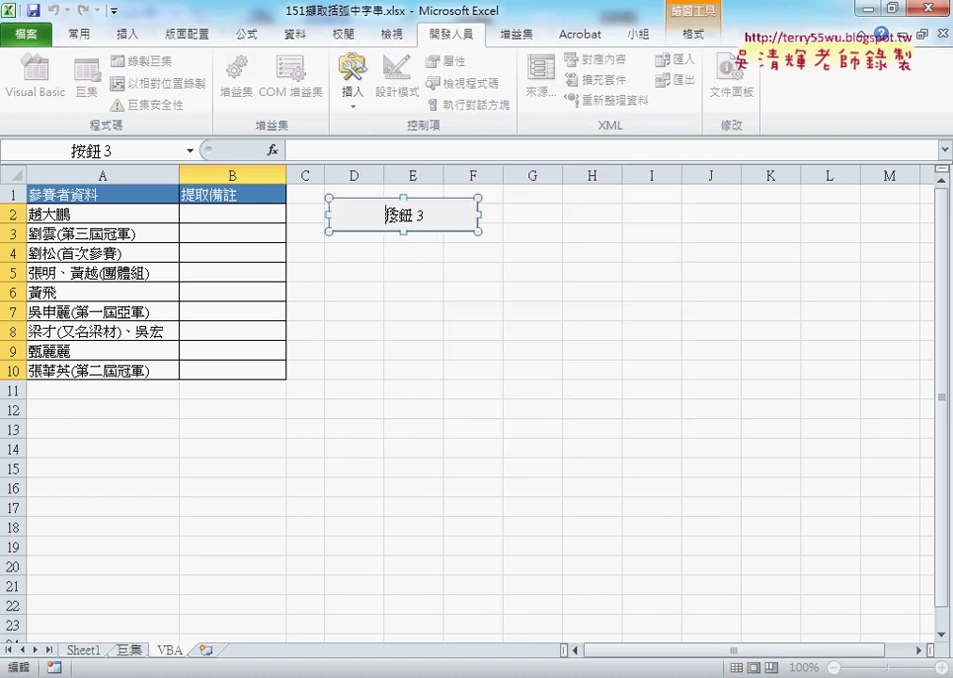
{"action": "key", "text": "BackSpace"}
{"action": "key", "text": "BackSpace"}
{"action": "key", "text": "BackSpace"}
{"action": "type", "text": "括弧字串"}
{"action": "left_click", "coordinate": [436, 306]}
{"action": "right_click", "coordinate": [430, 228]}
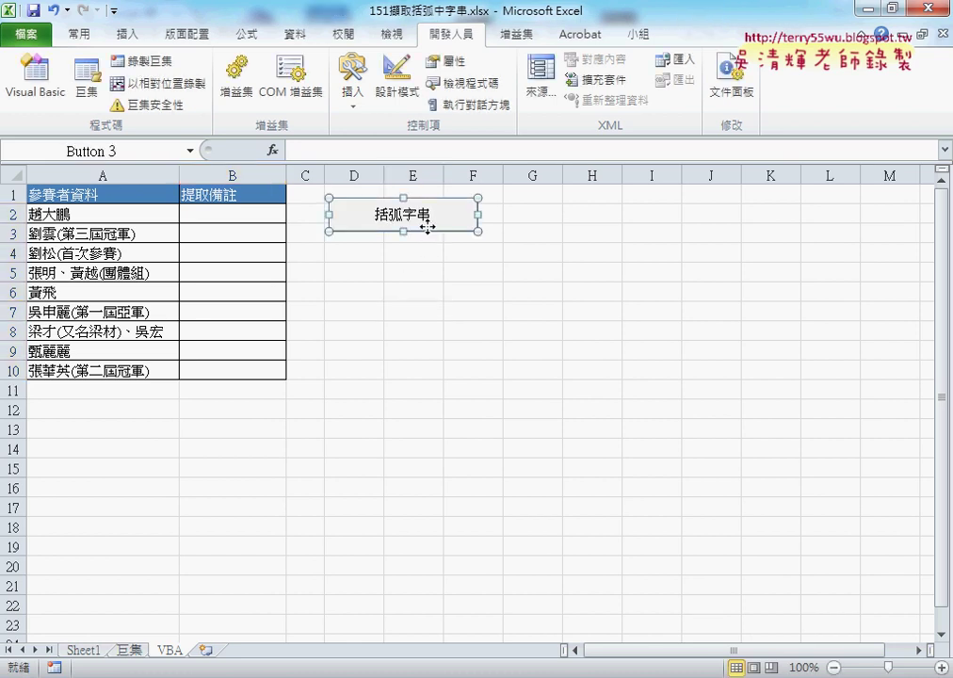
{"action": "left_click", "coordinate": [349, 241]}
Step: Paste a copy of the 括弧字串 button just below the first one
{"action": "left_click", "coordinate": [329, 249]}
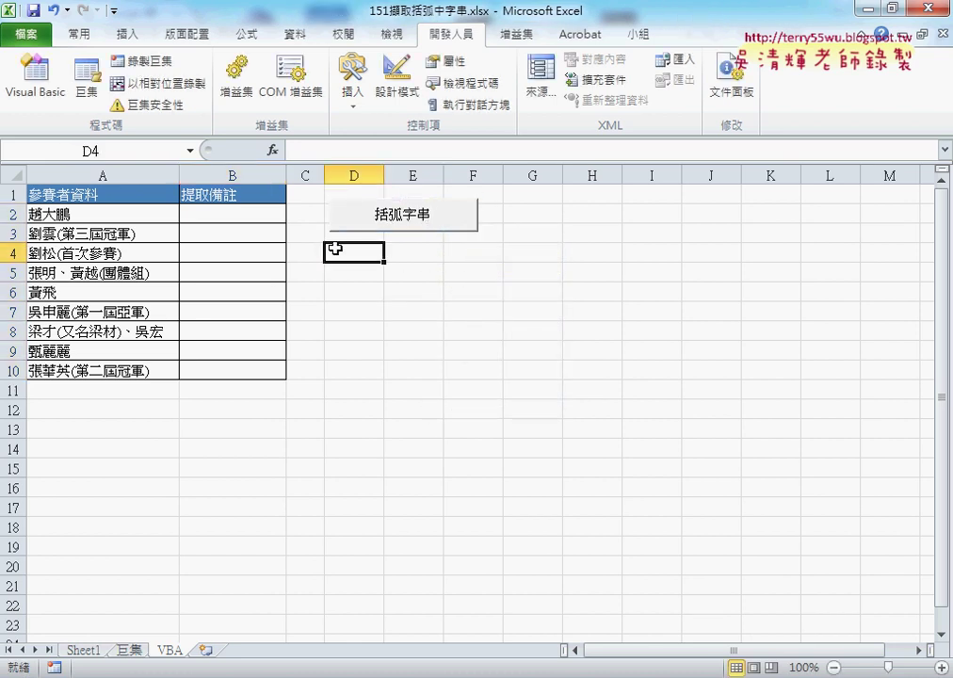
{"action": "right_click", "coordinate": [336, 251]}
{"action": "left_click", "coordinate": [376, 326]}
{"action": "left_click_drag", "start_coordinate": [385, 271], "coordinate": [386, 243]}
Step: Assign the 清除 macro to the copied button
{"action": "right_click", "coordinate": [387, 245]}
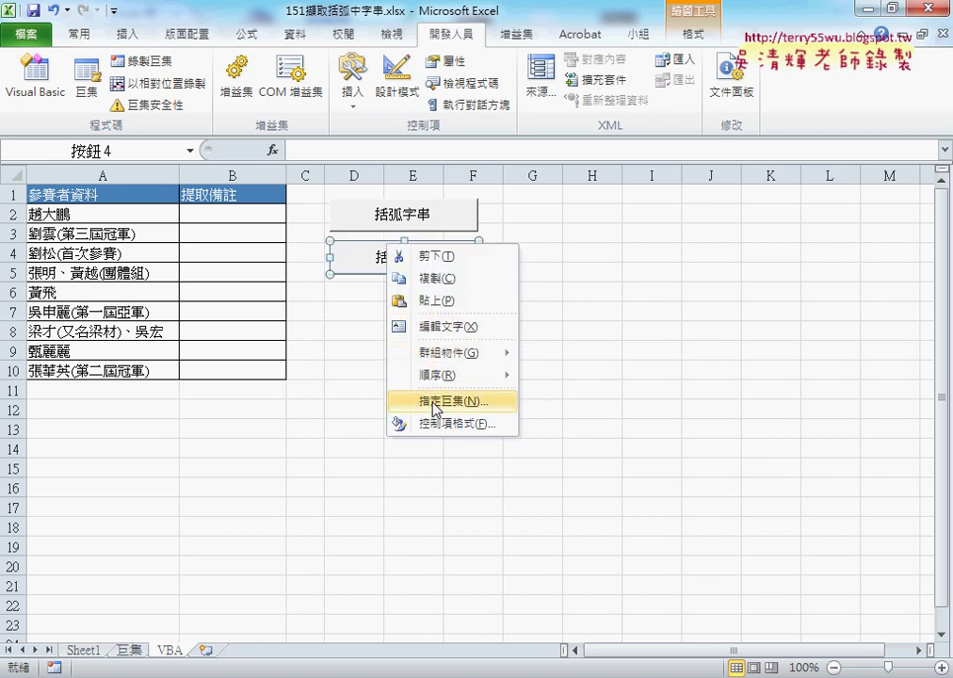
{"action": "left_click", "coordinate": [435, 403]}
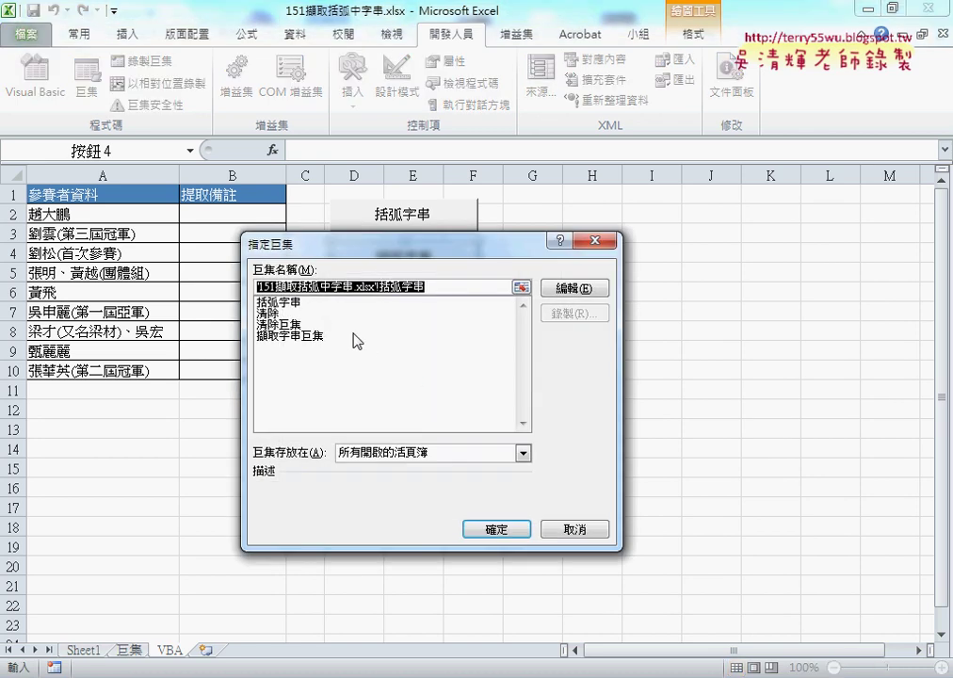
{"action": "left_click", "coordinate": [283, 314]}
{"action": "double_click", "coordinate": [268, 287]}
{"action": "right_click", "coordinate": [269, 287]}
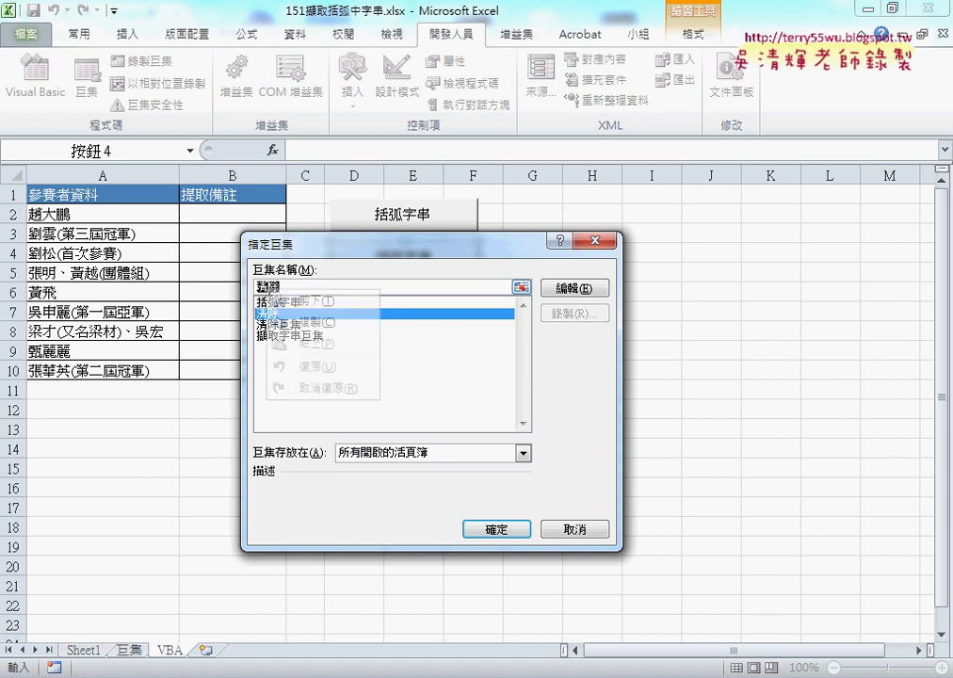
{"action": "left_click", "coordinate": [331, 358]}
{"action": "left_click", "coordinate": [485, 533]}
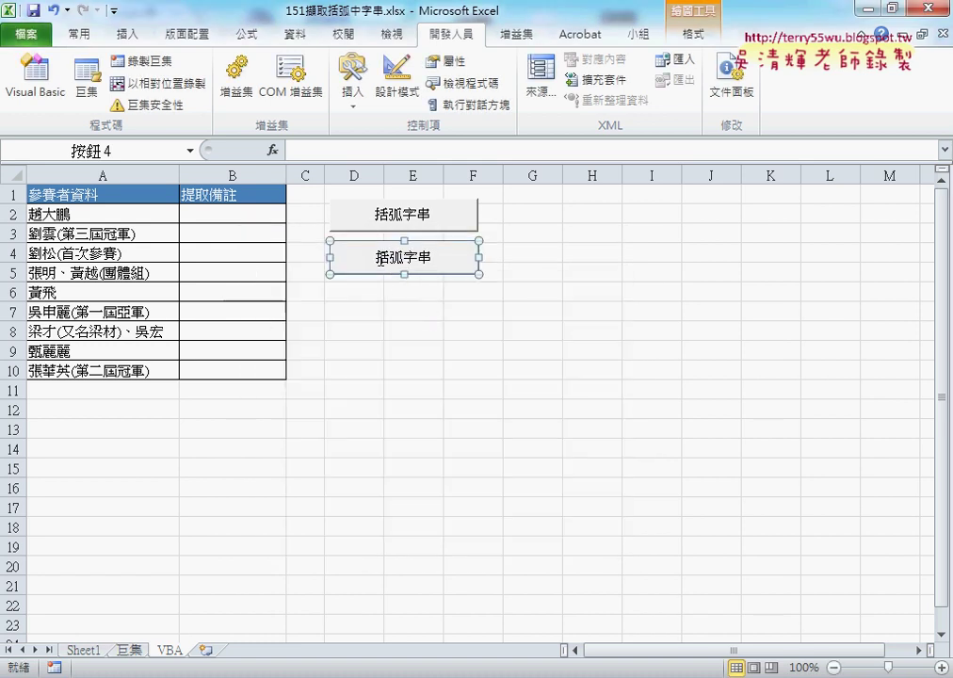
Step: Caption the copy 清除, then test the 括弧字串 and 清除 buttons
{"action": "left_click", "coordinate": [381, 257]}
{"action": "key", "text": "BackSpace"}
{"action": "key", "text": "BackSpace"}
{"action": "key", "text": "BackSpace"}
{"action": "type", "text": "清除"}
{"action": "left_click", "coordinate": [425, 349]}
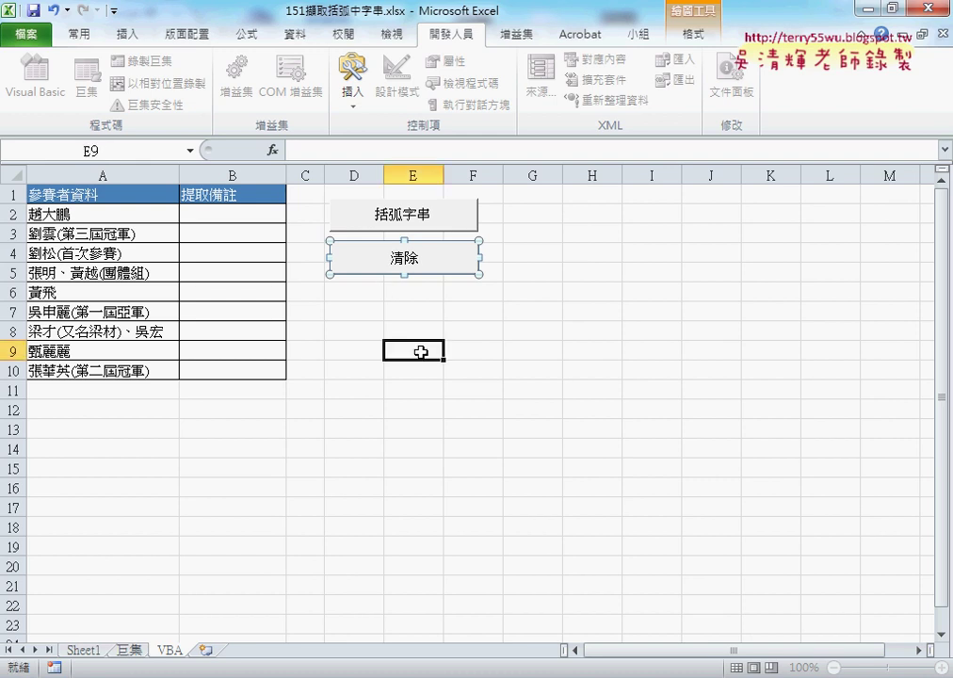
{"action": "left_click", "coordinate": [425, 216]}
{"action": "left_click", "coordinate": [419, 259]}
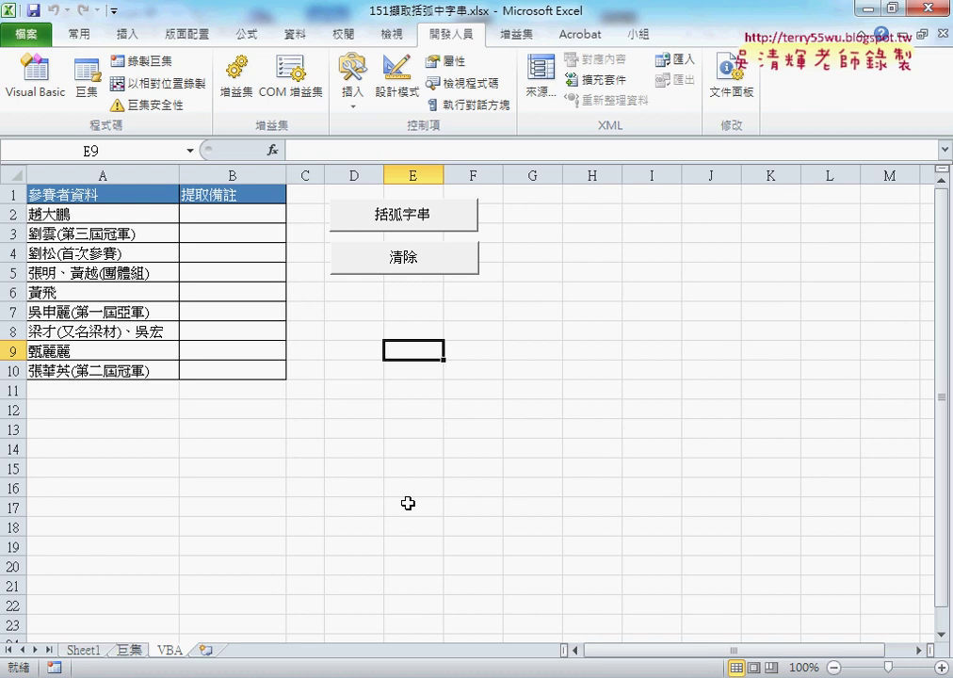
Step: On PowerPoint slide 37, red-arrow comments 1–3 of the 括弧字串 code and underline 後括弧
{"action": "mouse_move", "coordinate": [372, 677]}
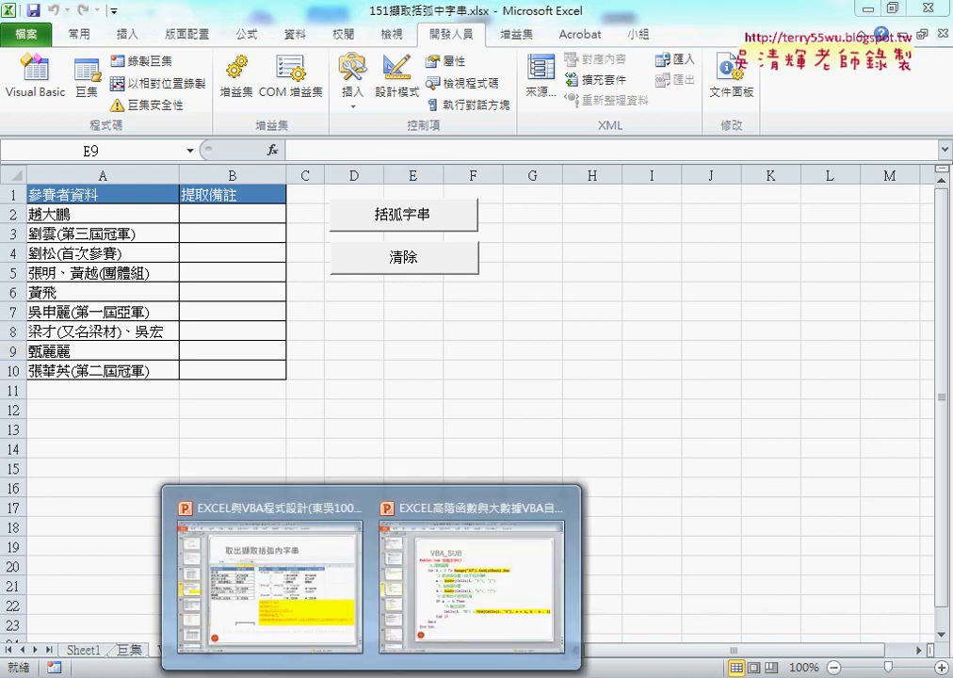
{"action": "left_click", "coordinate": [490, 584]}
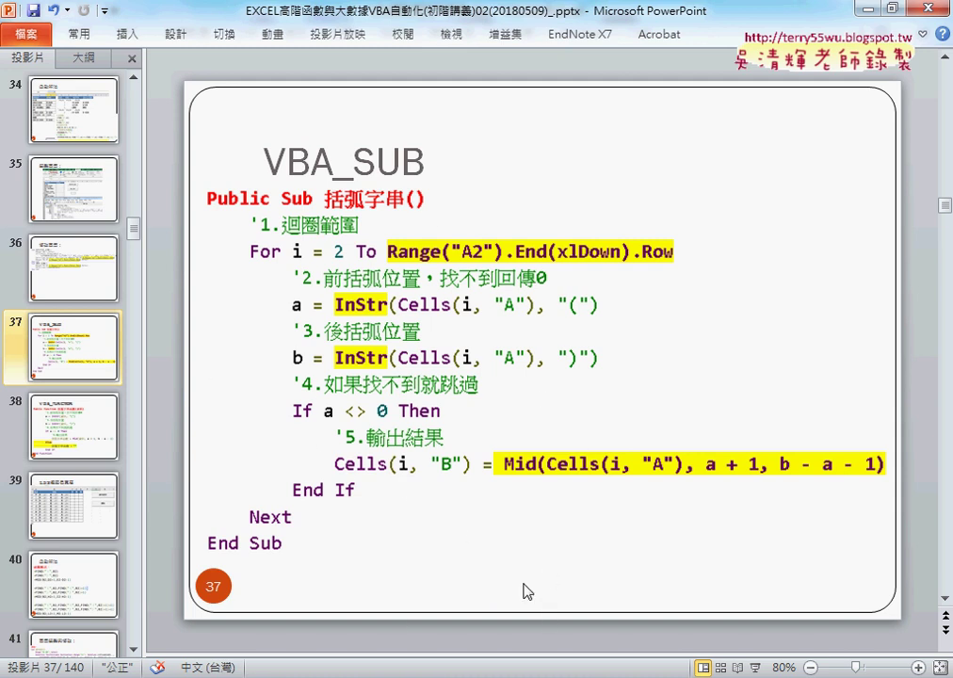
{"action": "key", "text": "ctrl+2"}
{"action": "mouse_move", "coordinate": [179, 226]}
{"action": "left_mouse_down"}
{"action": "mouse_move", "coordinate": [232, 226]}
{"action": "mouse_move", "coordinate": [222, 236]}
{"action": "left_mouse_up"}
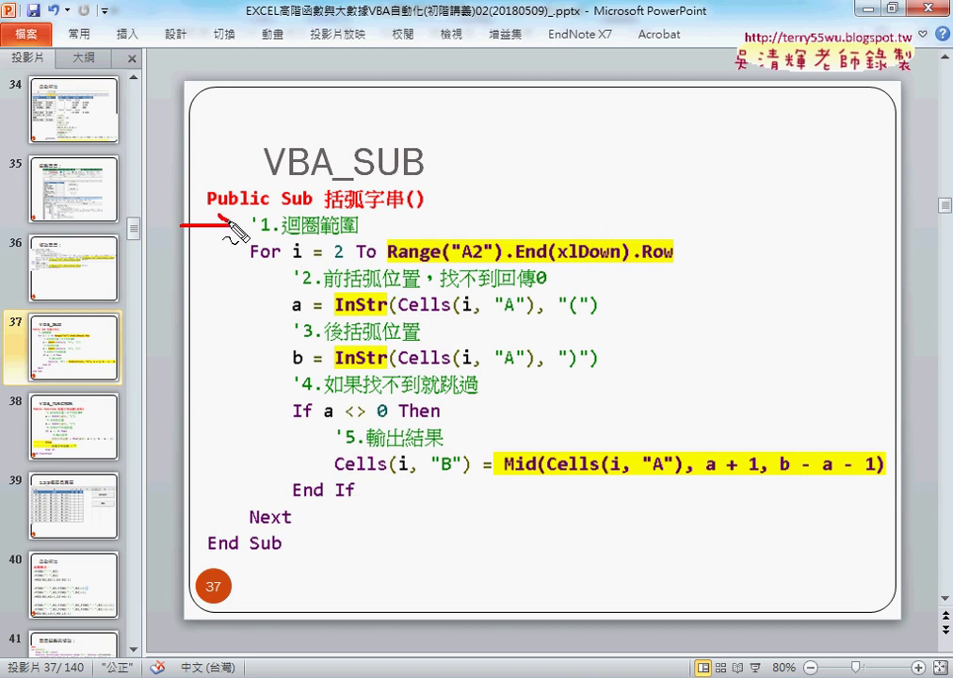
{"action": "mouse_move", "coordinate": [179, 275]}
{"action": "left_mouse_down"}
{"action": "mouse_move", "coordinate": [267, 273]}
{"action": "mouse_move", "coordinate": [257, 282]}
{"action": "left_mouse_up"}
{"action": "mouse_move", "coordinate": [192, 328]}
{"action": "left_mouse_down"}
{"action": "mouse_move", "coordinate": [260, 328]}
{"action": "mouse_move", "coordinate": [247, 339]}
{"action": "left_mouse_up"}
{"action": "left_click_drag", "start_coordinate": [327, 343], "coordinate": [388, 343]}
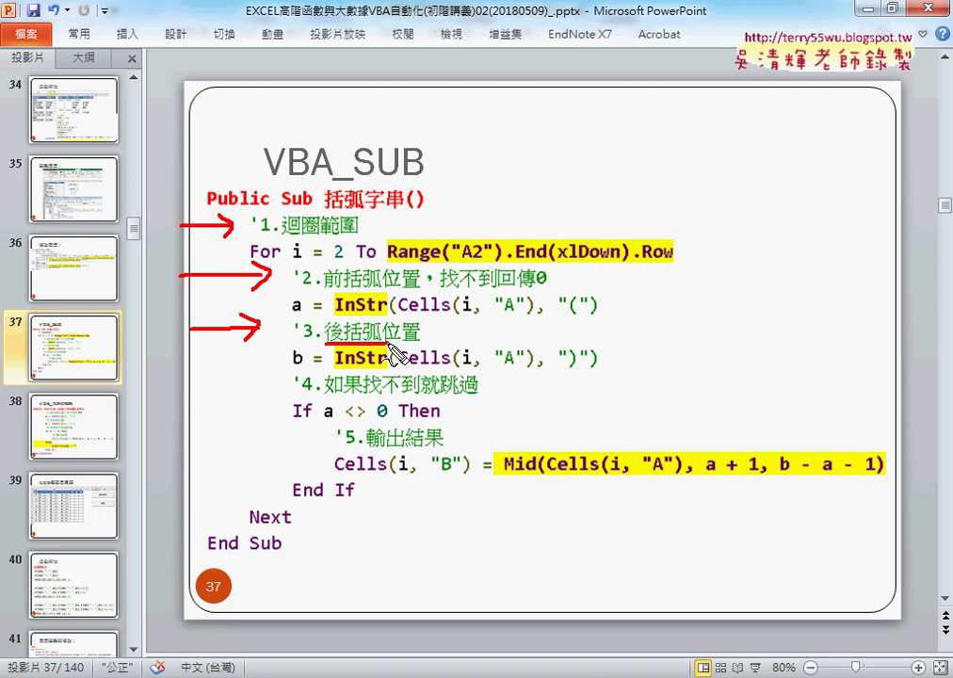